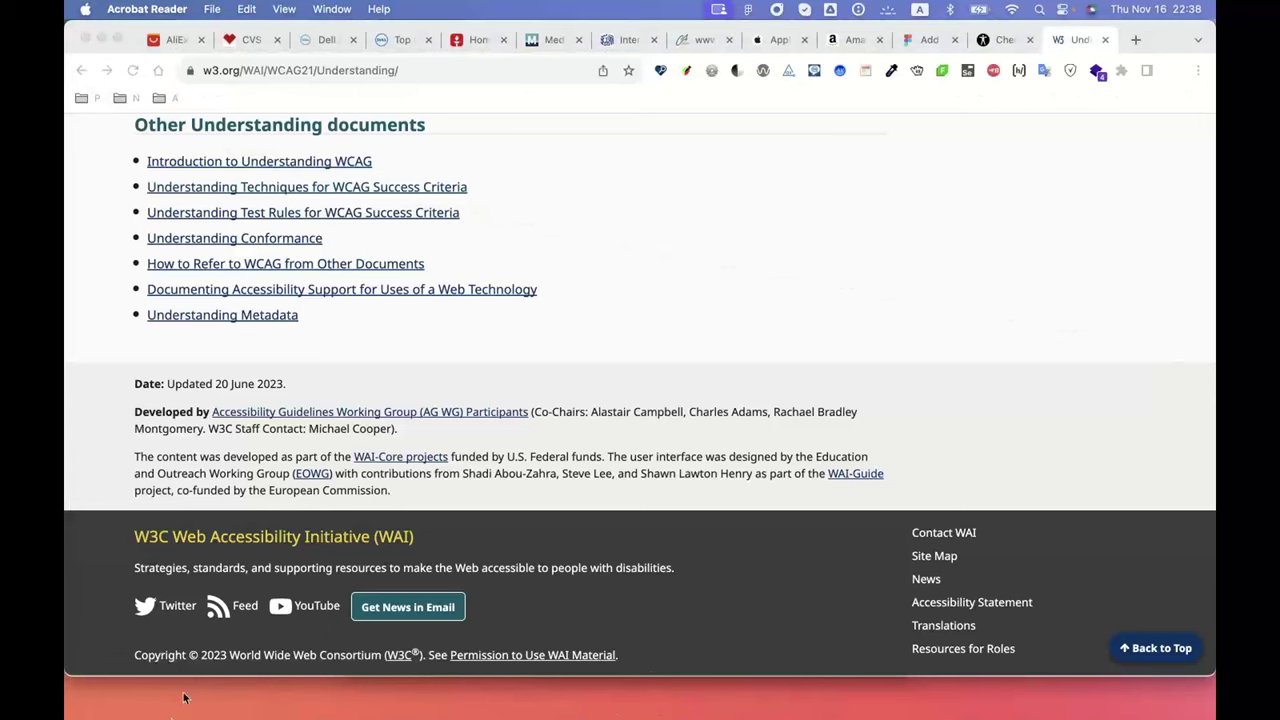
Step: Open the Accessibility settings in System Settings, review the Vision, Hearing and Motor options, and turn on VoiceOver
mouse_move(170, 712)
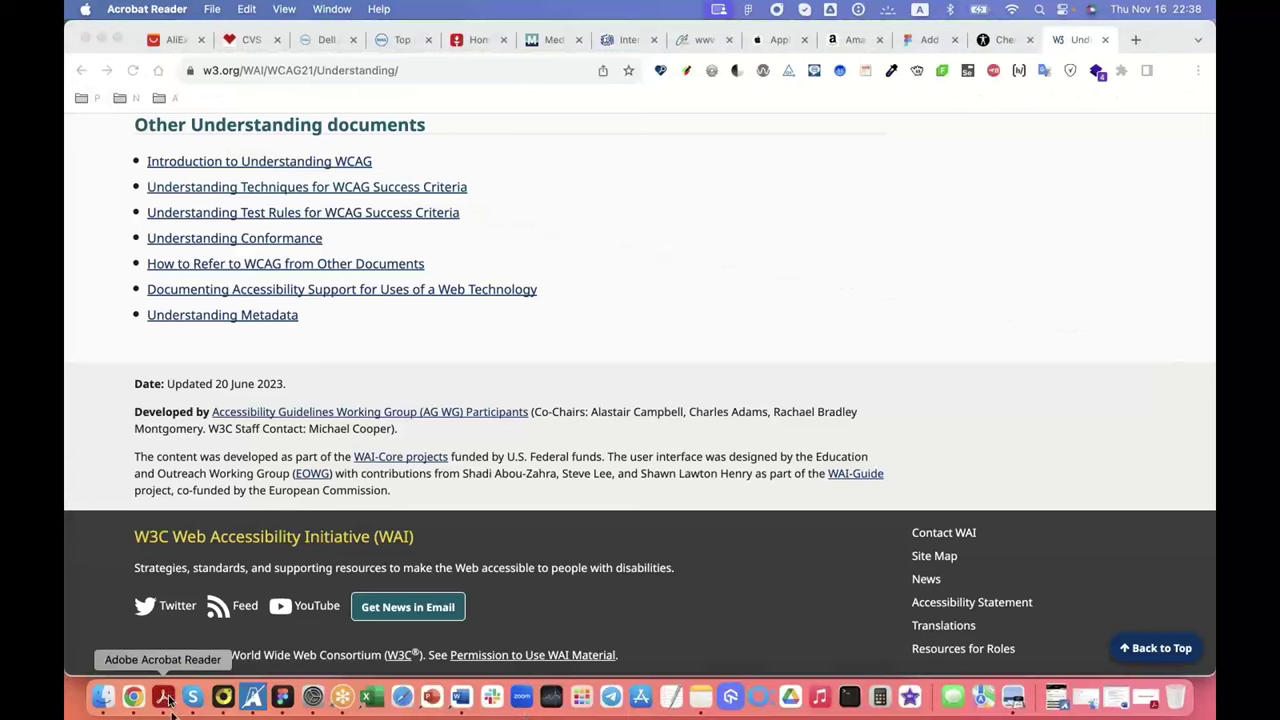
click(312, 700)
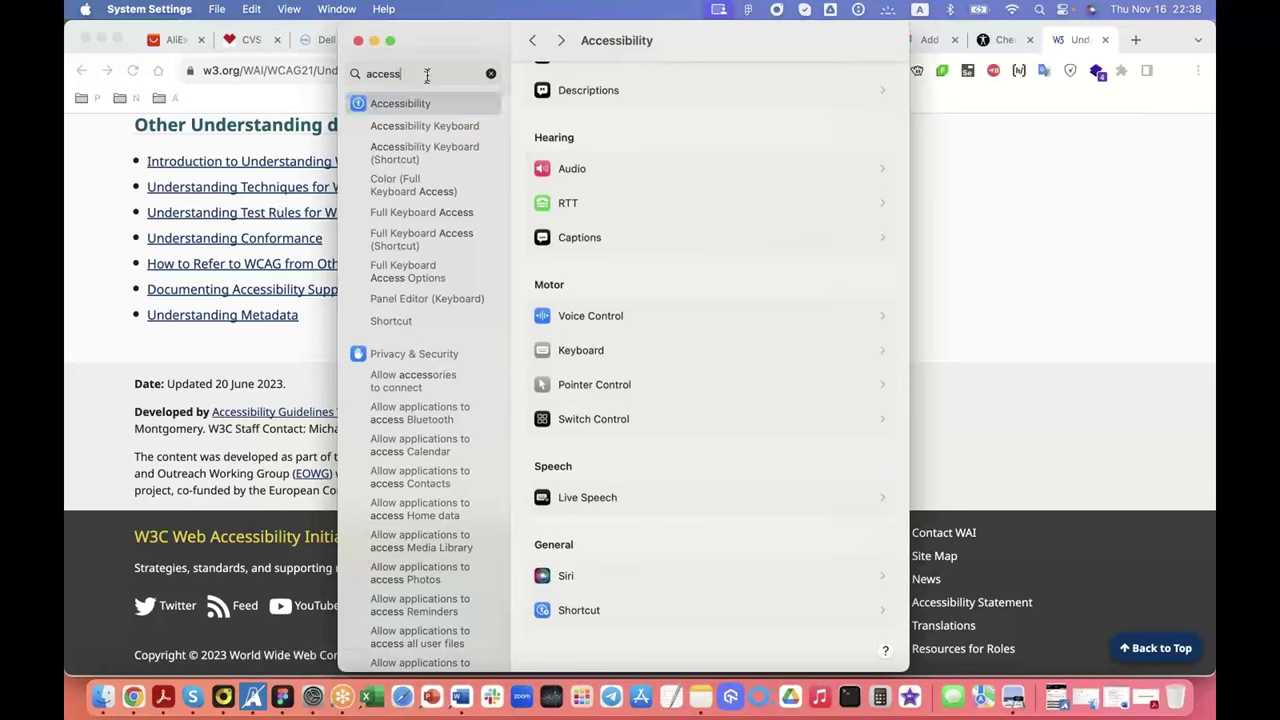
click(428, 104)
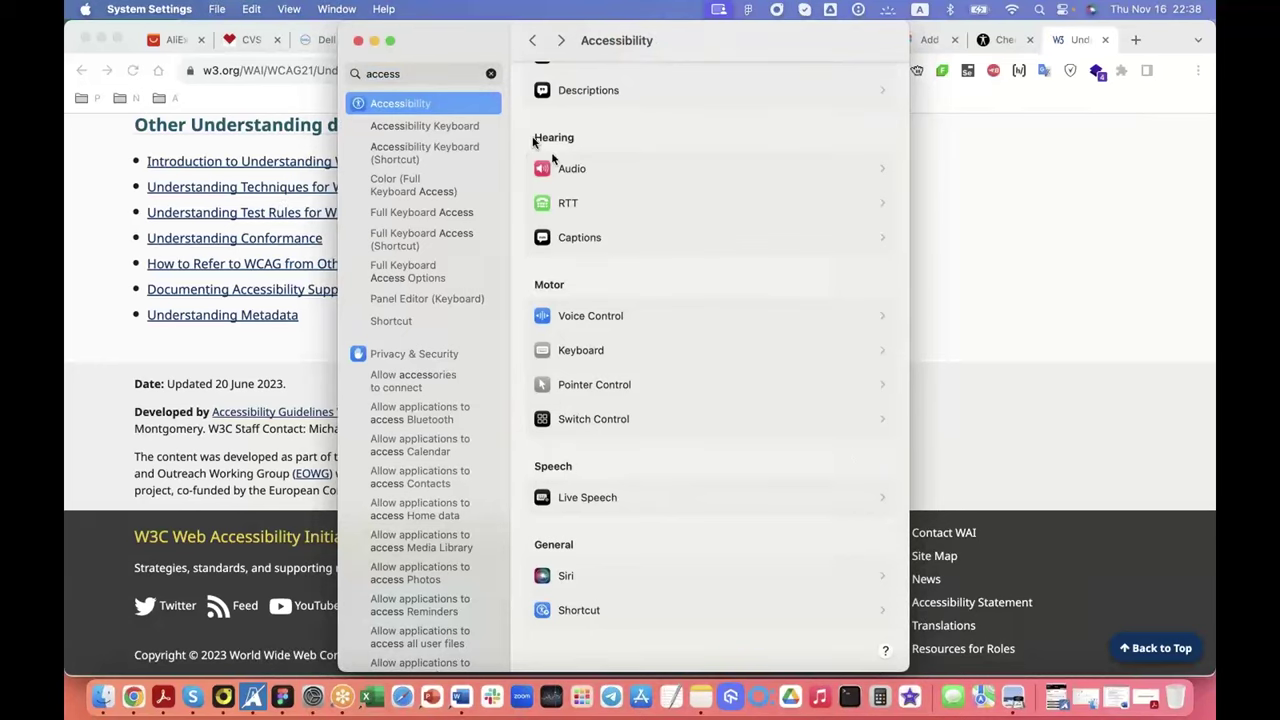
scroll(590, 160, up, 3)
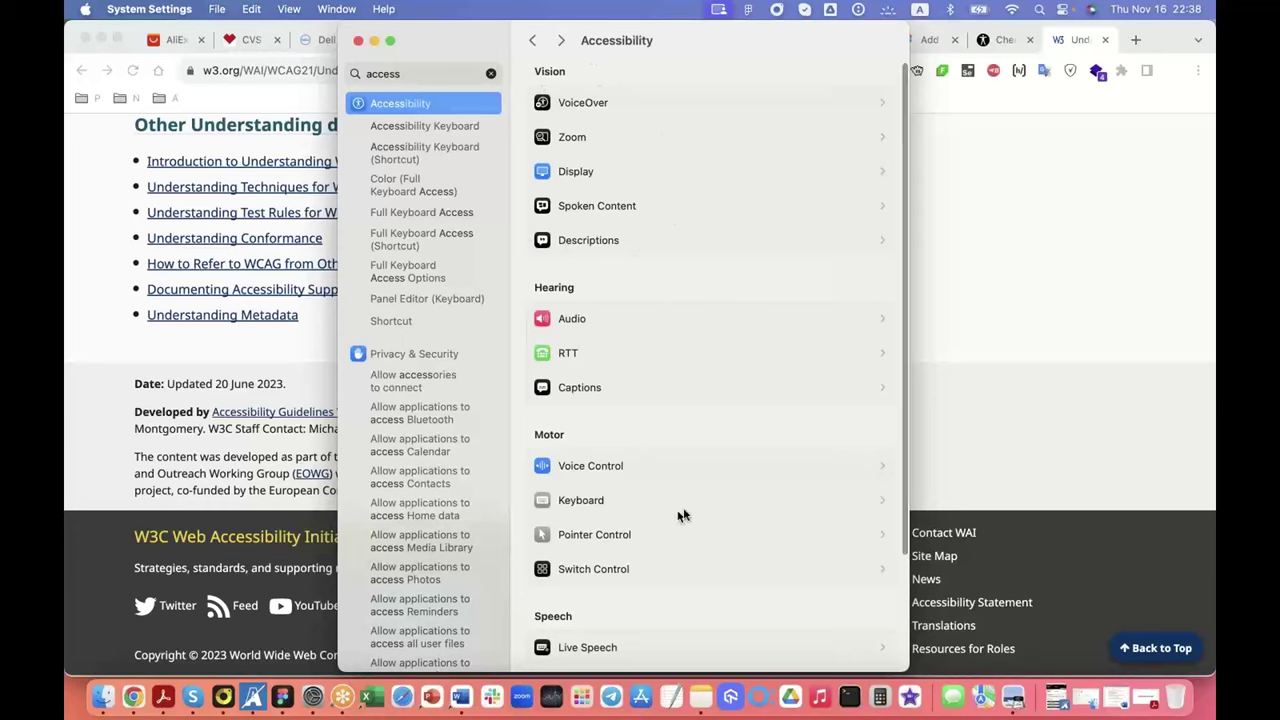
scroll(600, 540, down, 3)
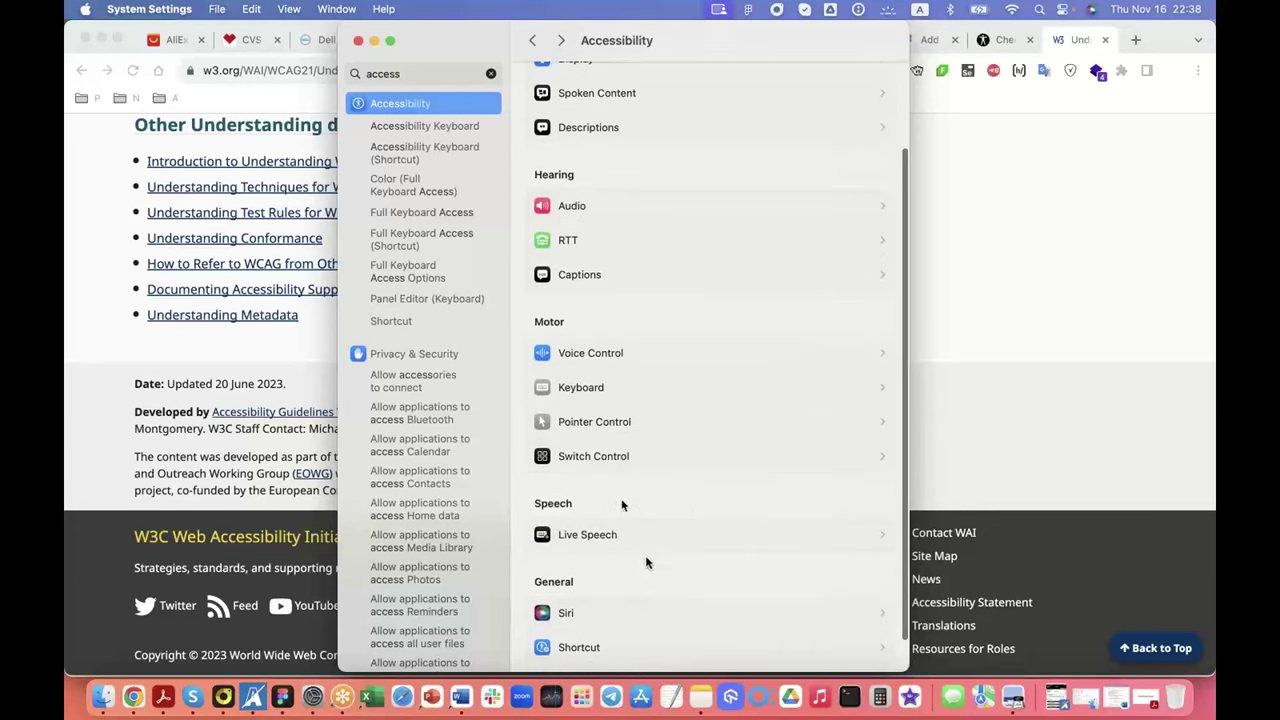
scroll(620, 371, up, 3)
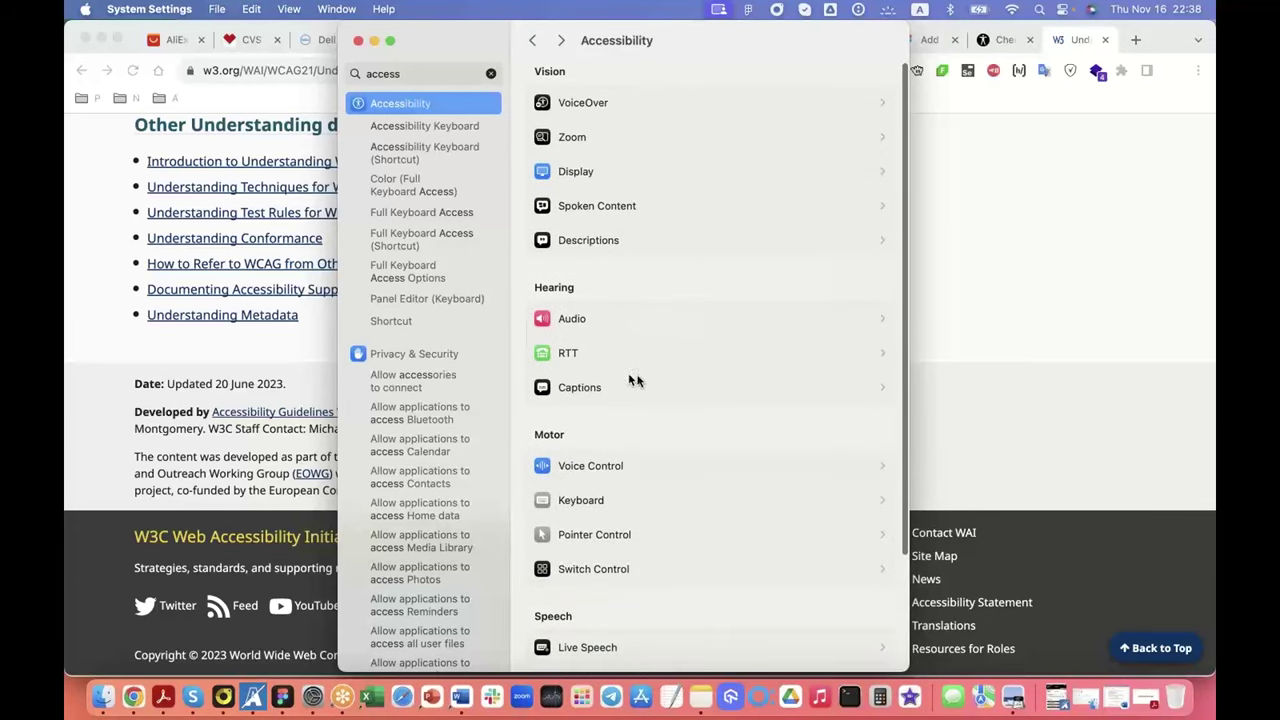
click(630, 105)
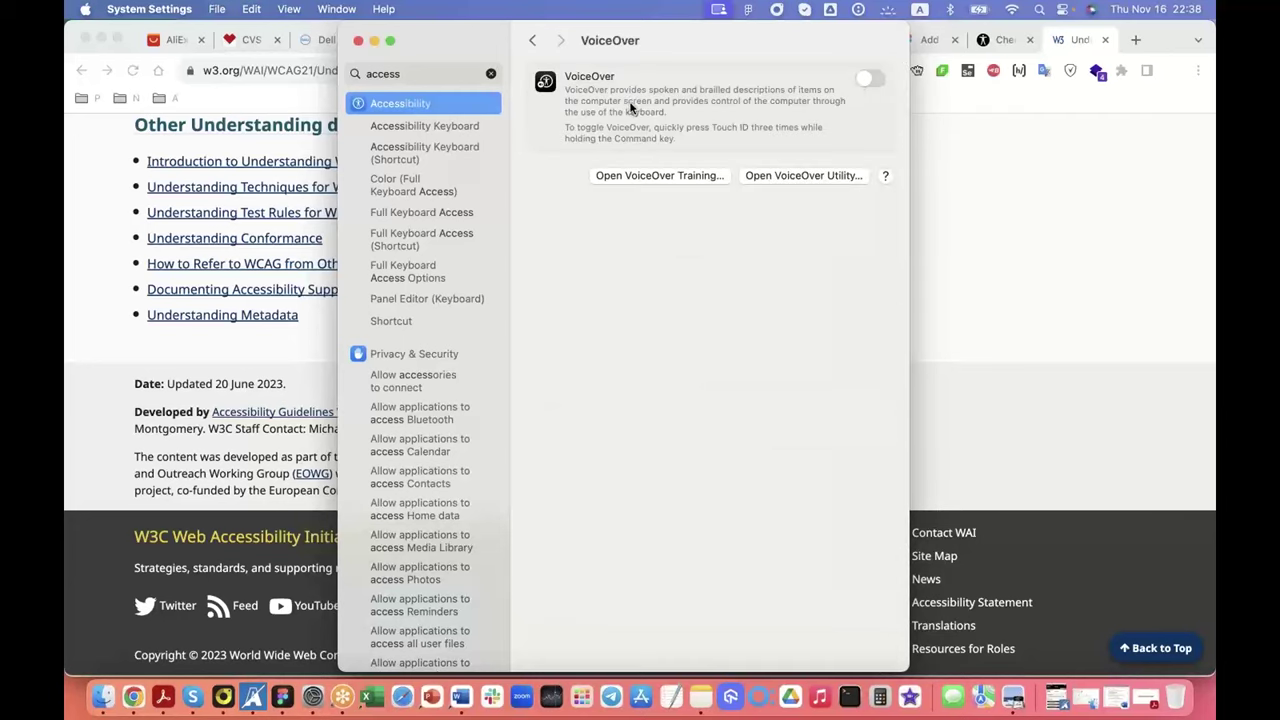
click(870, 80)
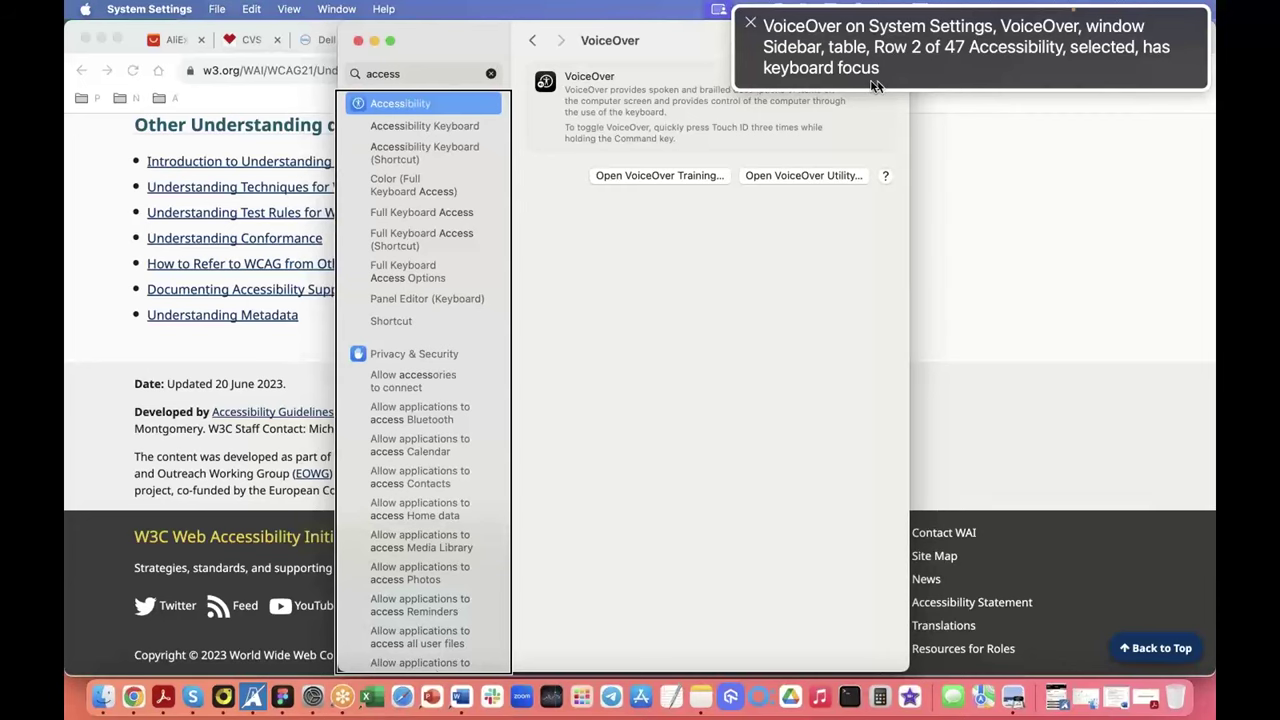
Step: Switch to Chrome and move VoiceOver focus through the first links on the WCAG 2.1 Understanding page and the deal categories on Dell's Top Deals page
click(985, 227)
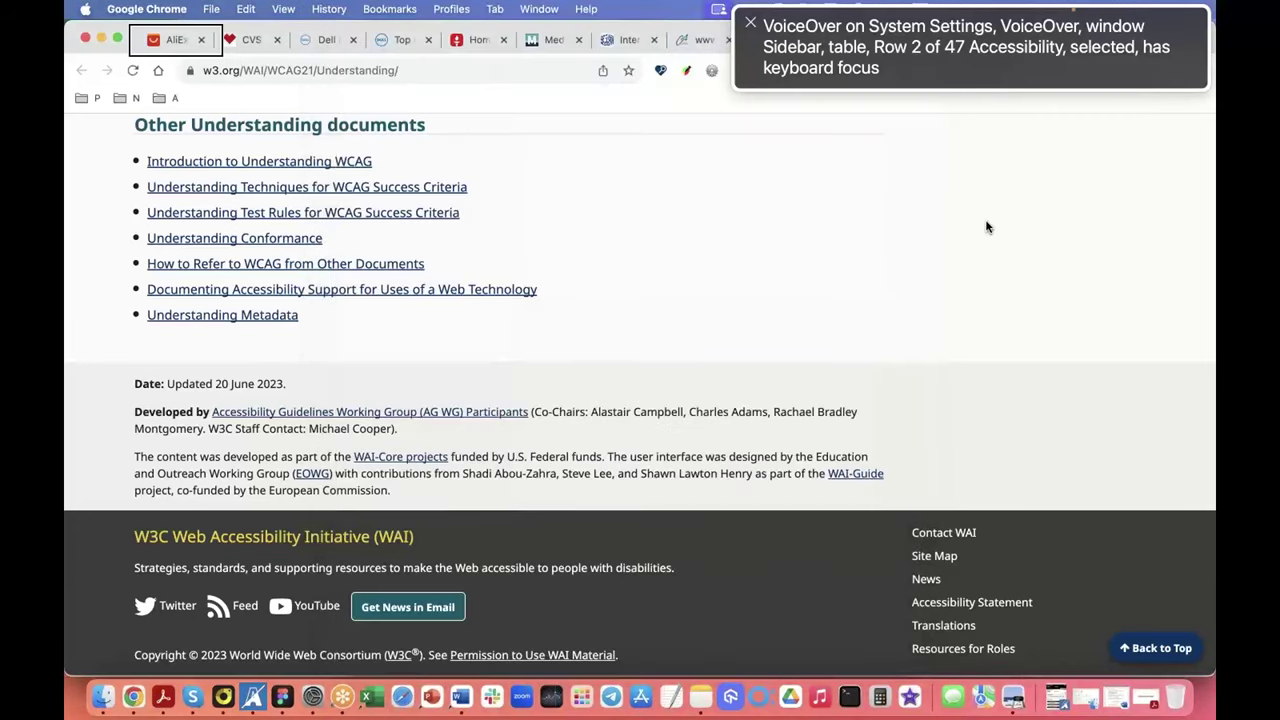
key(Tab)
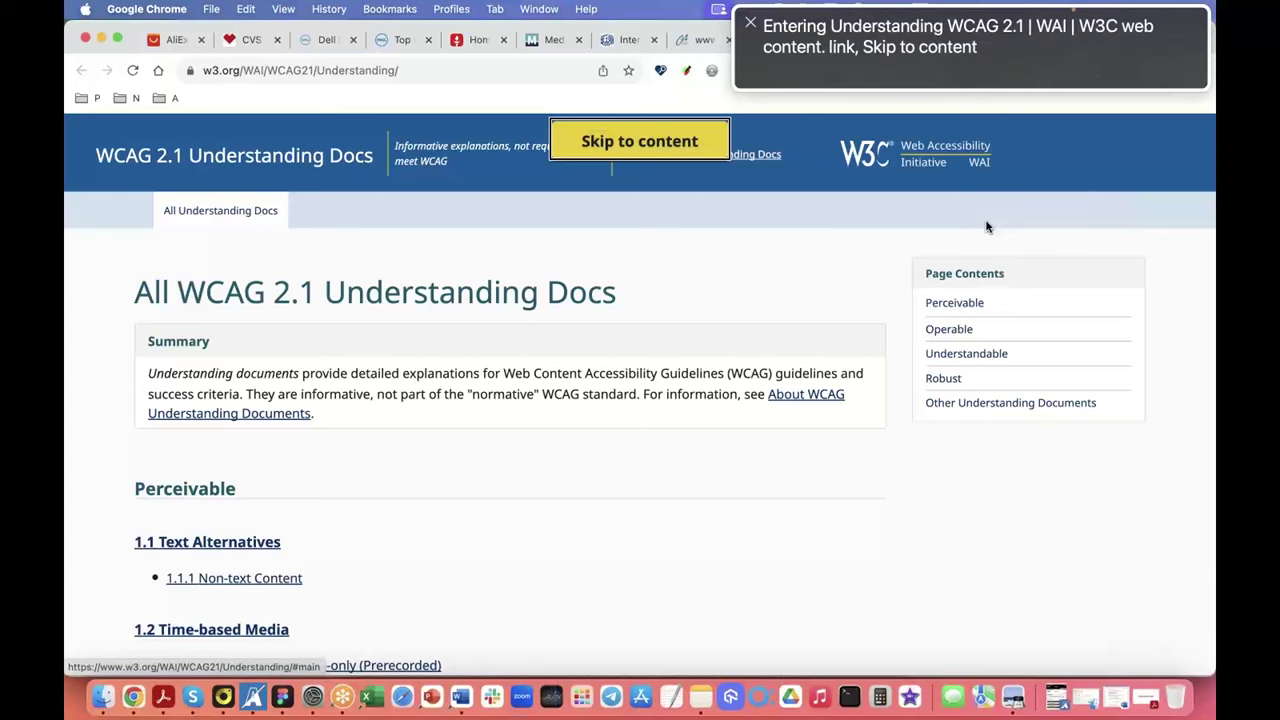
key(Tab)
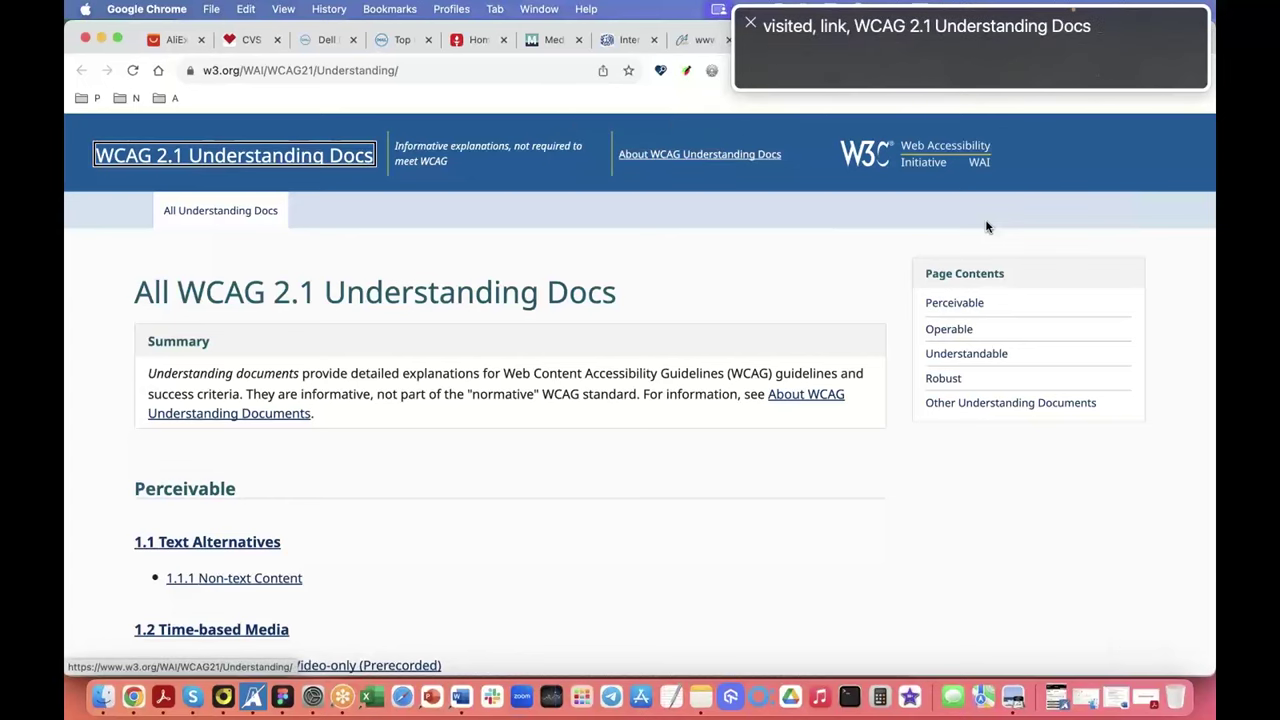
key(Tab)
click(398, 42)
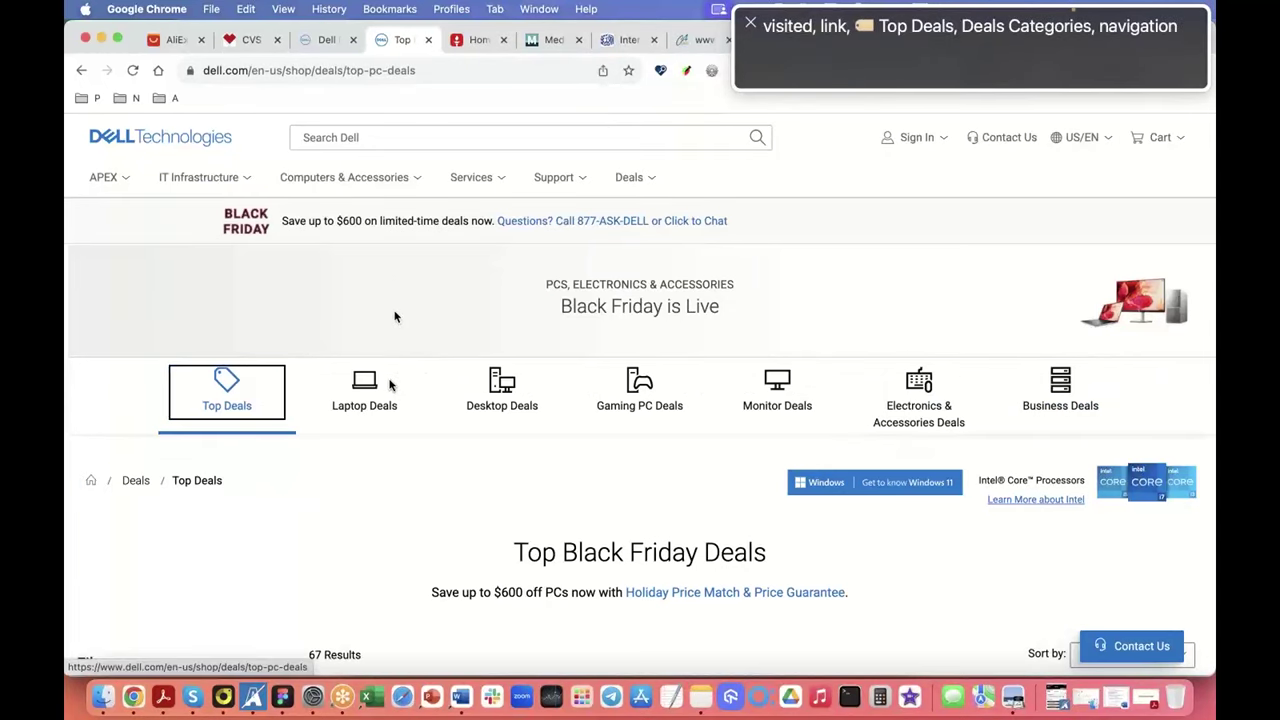
key(Tab)
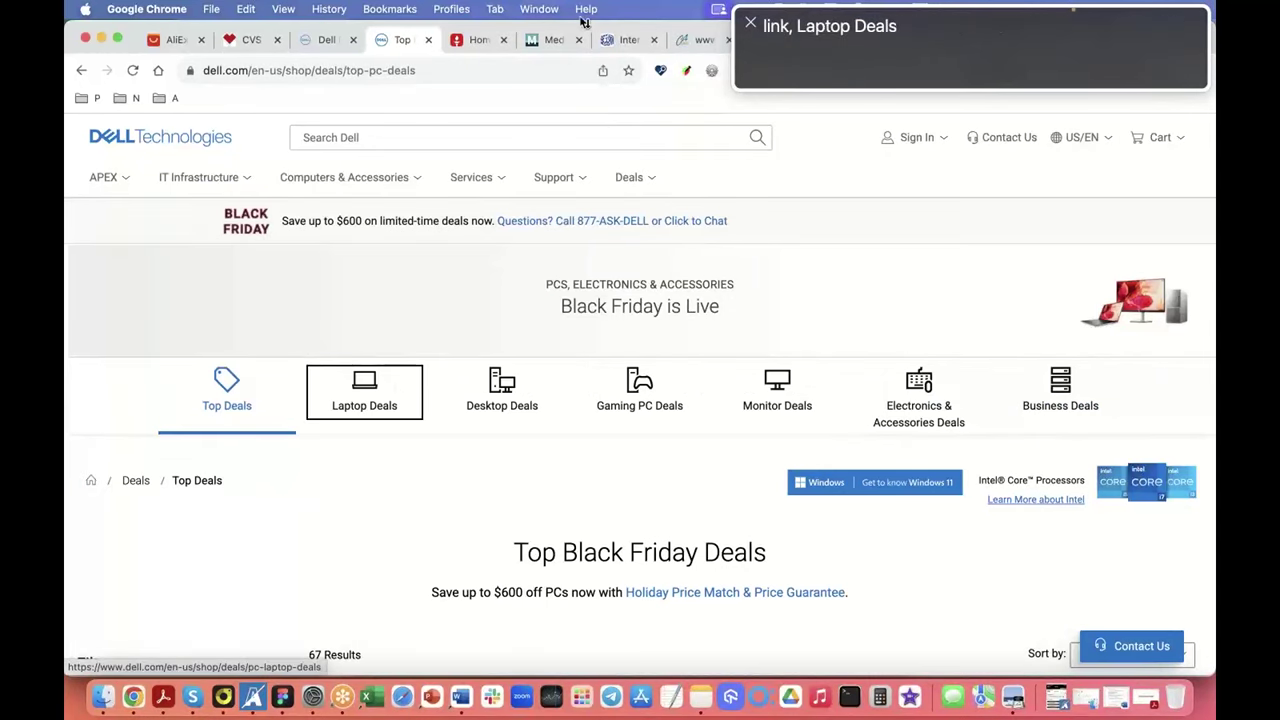
Step: Go back to the VoiceOver settings in System Settings and turn VoiceOver off
key(ctrl+Up)
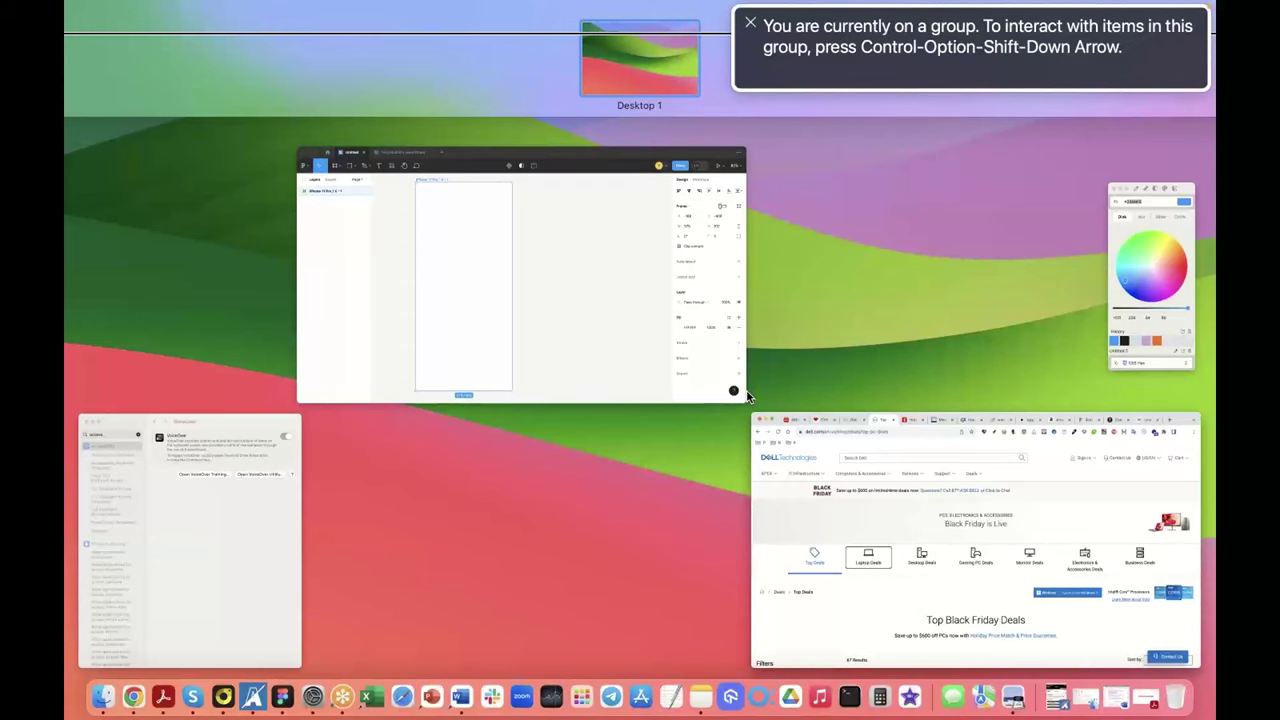
key(Escape)
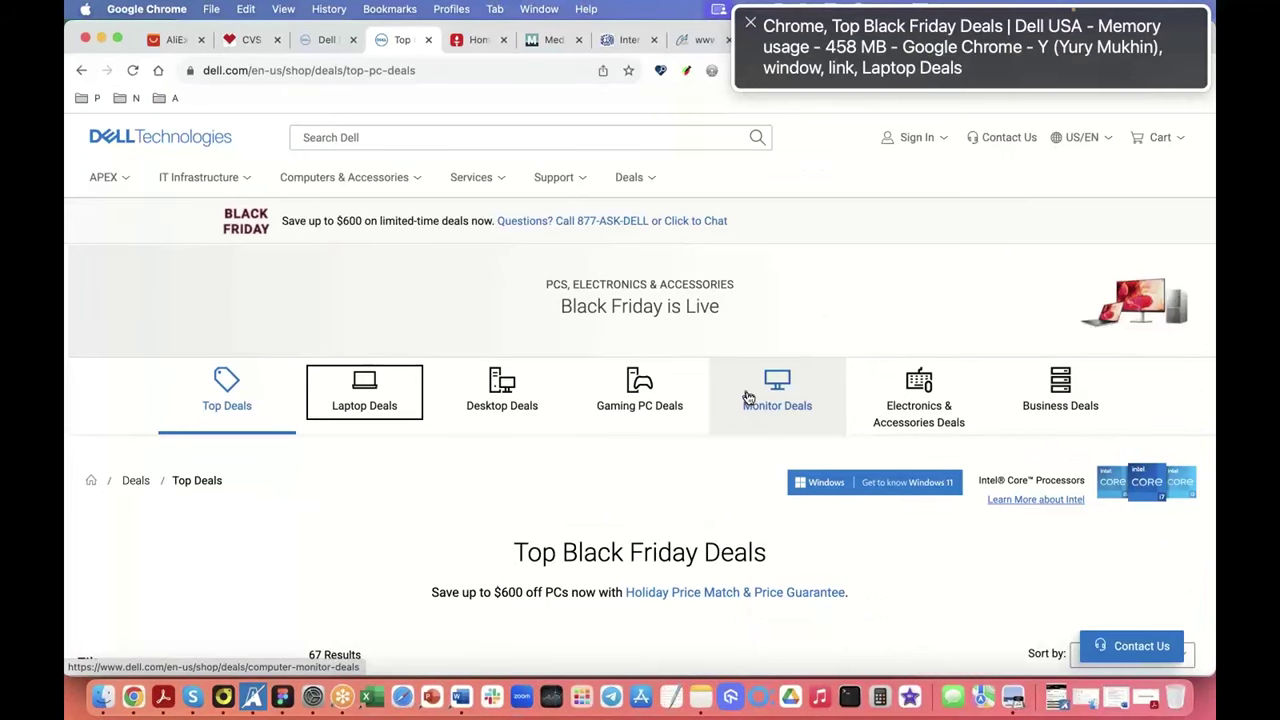
key(ctrl+F3)
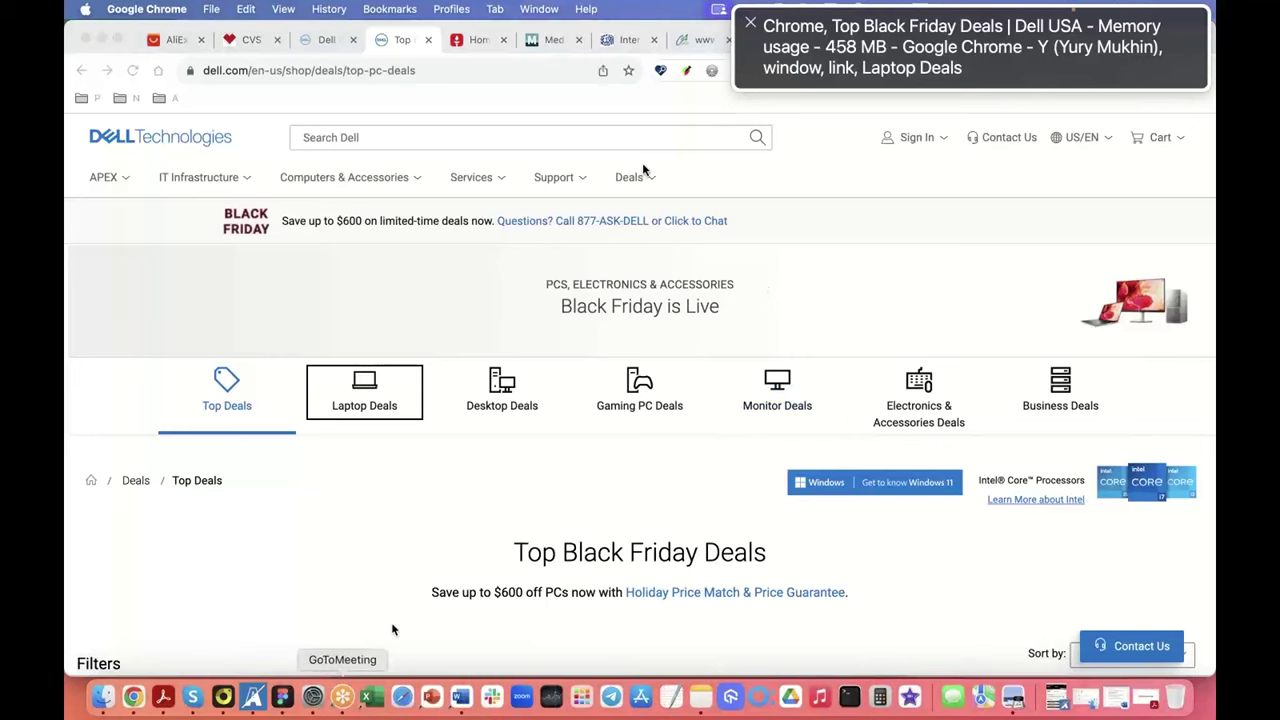
key(Left)
key(Return)
key(super+F5)
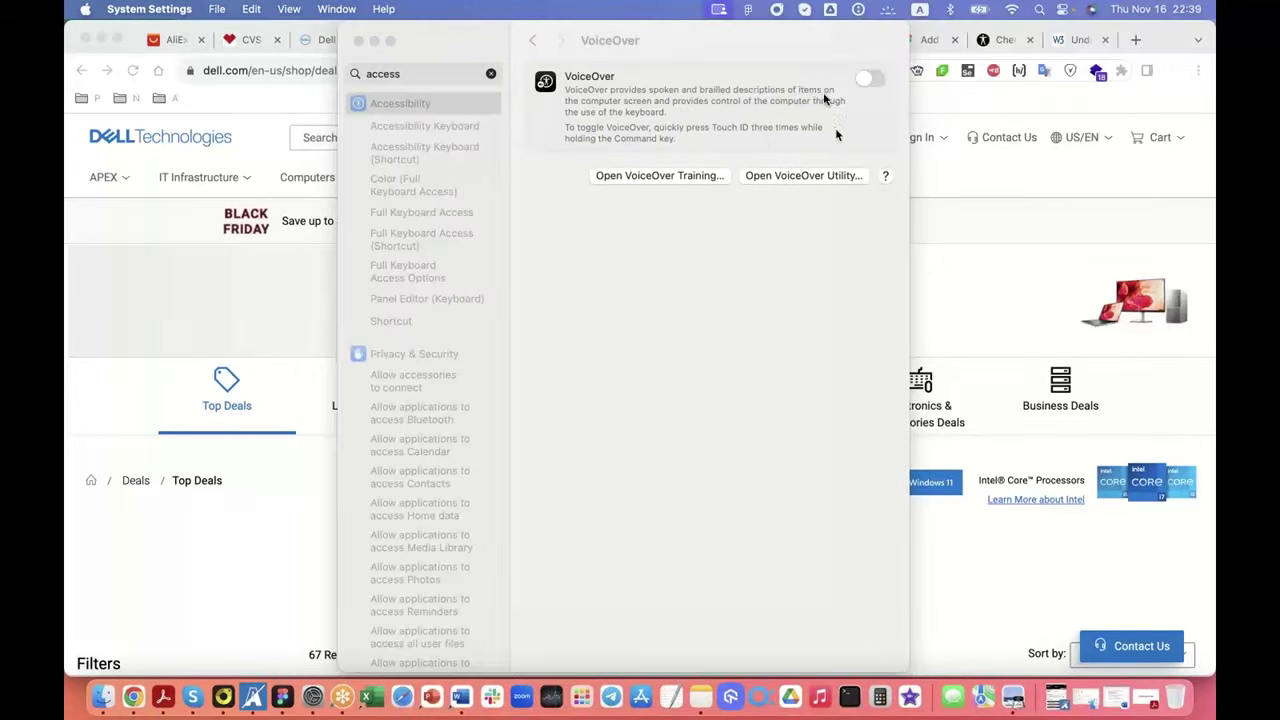
Step: Return to the Accessibility overview and close System Settings
click(533, 42)
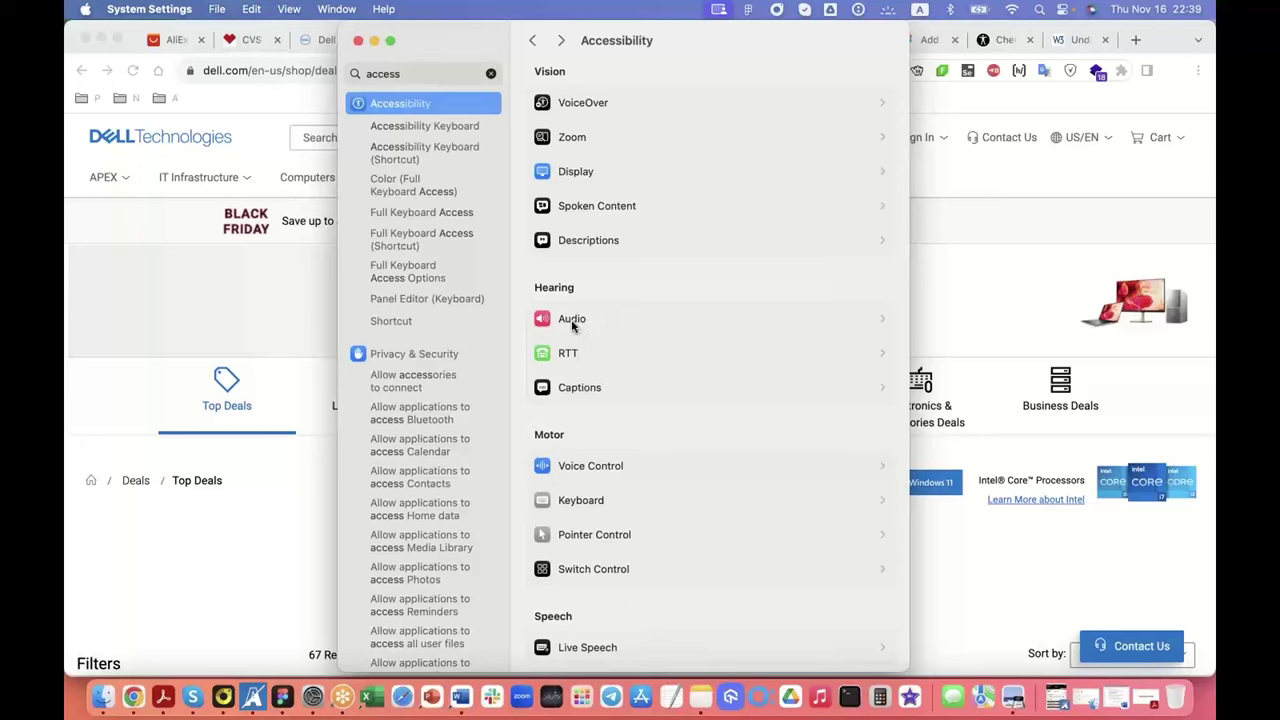
mouse_move(572, 326)
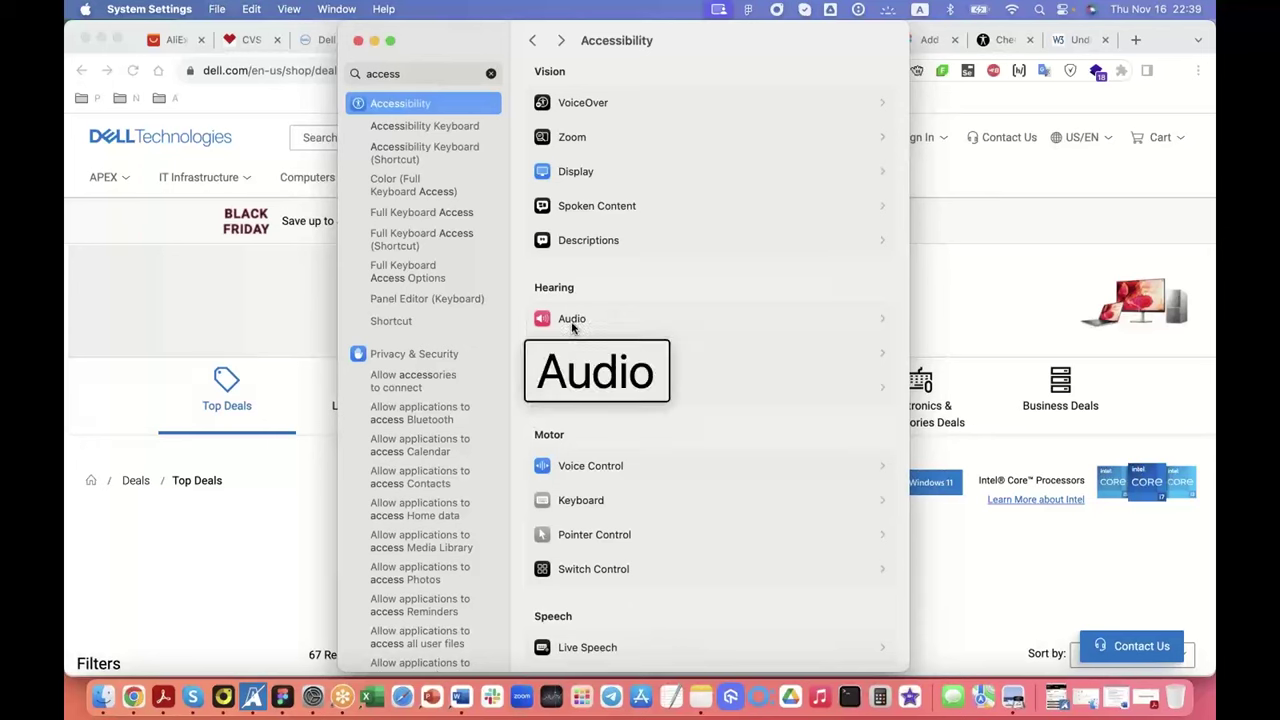
mouse_move(578, 106)
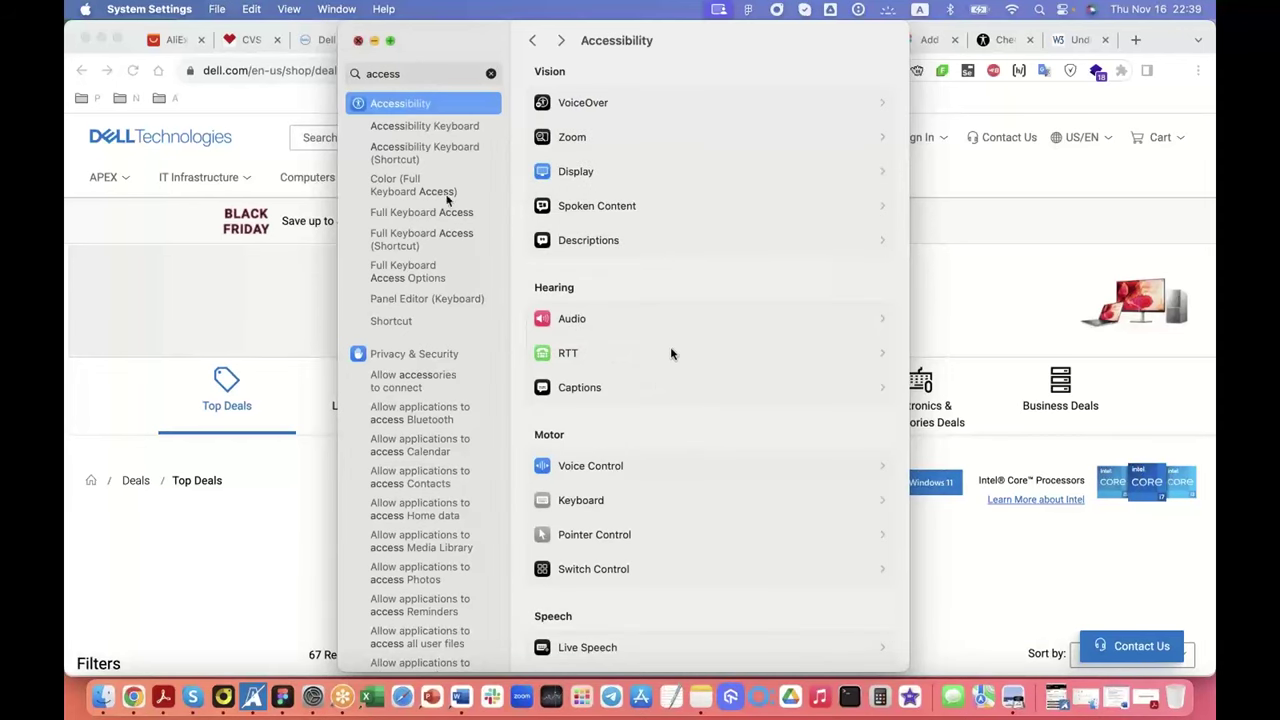
key(super+q)
Step: Switch to Acrobat Reader and go through the presentation's checklist and screen reader demo slides to the "Helpful tools" slide
key(ctrl+Up)
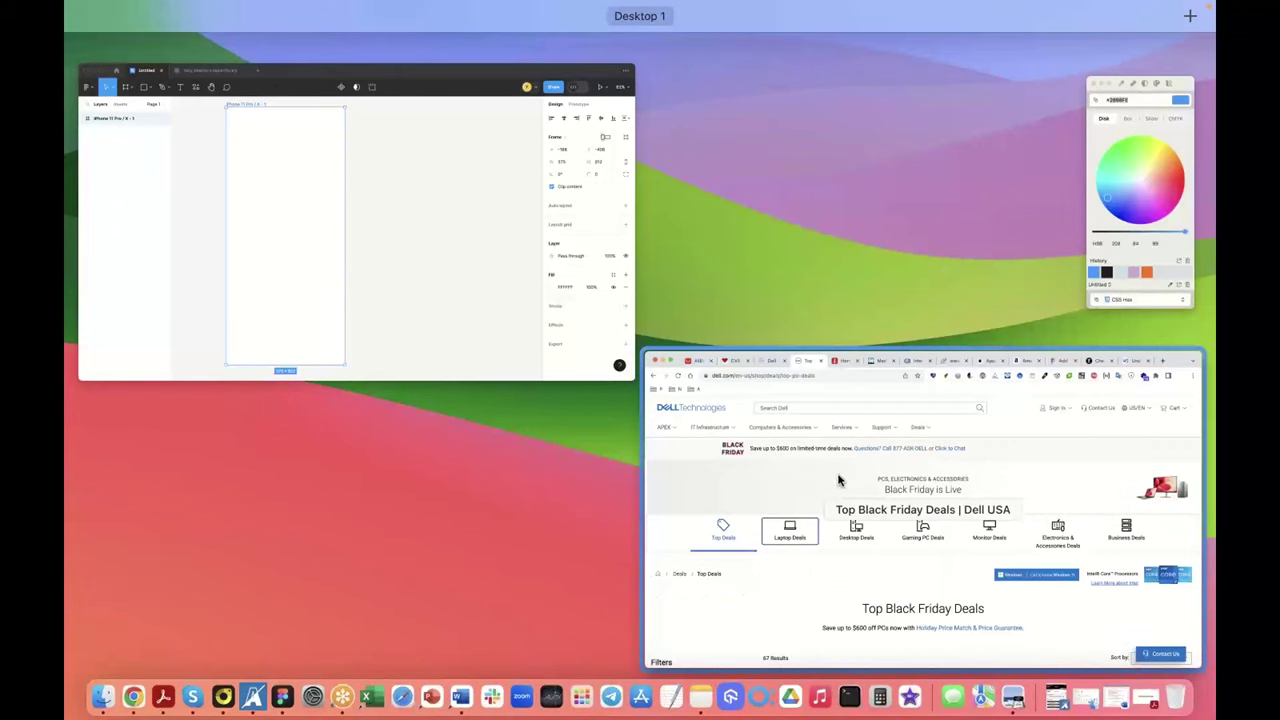
click(838, 481)
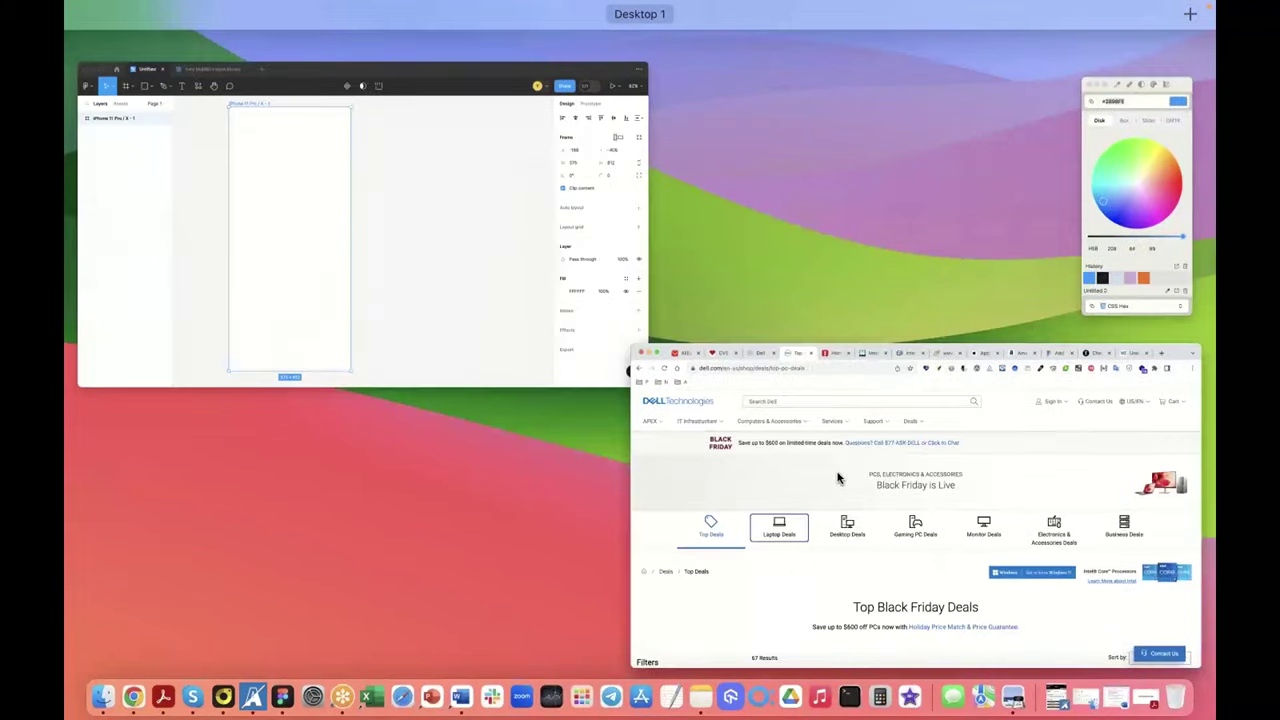
key(ctrl+Up)
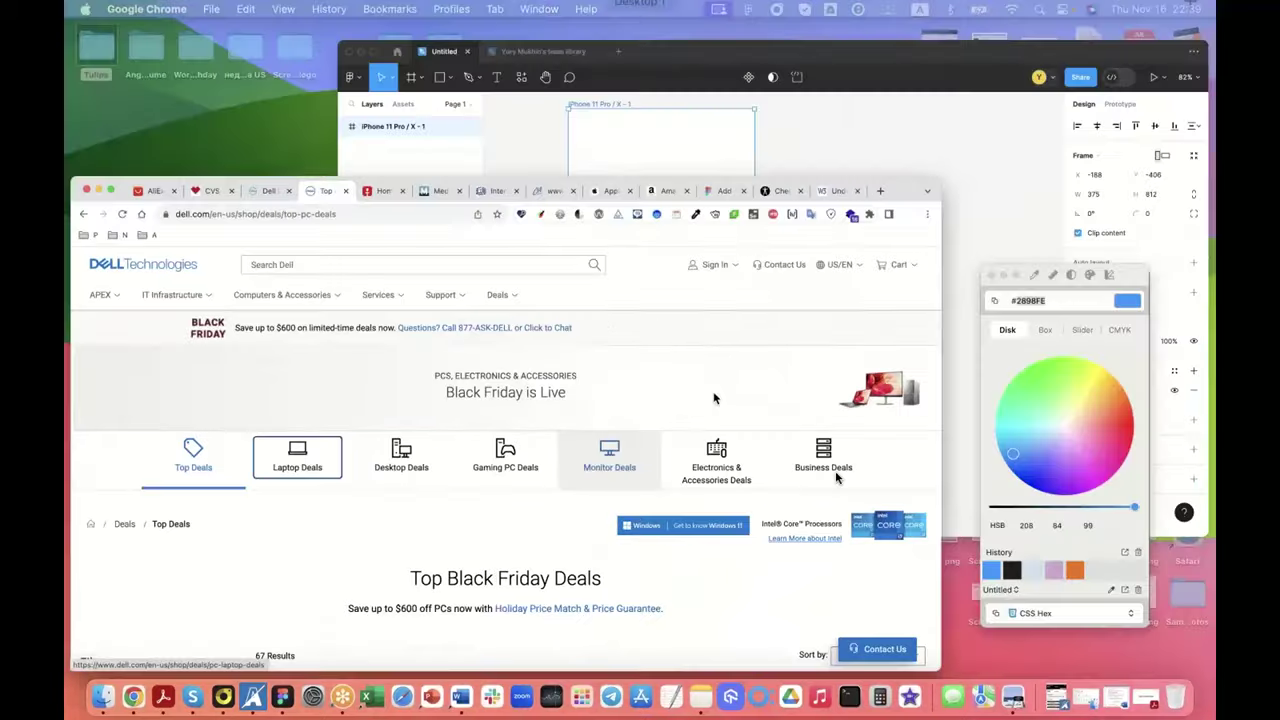
click(164, 697)
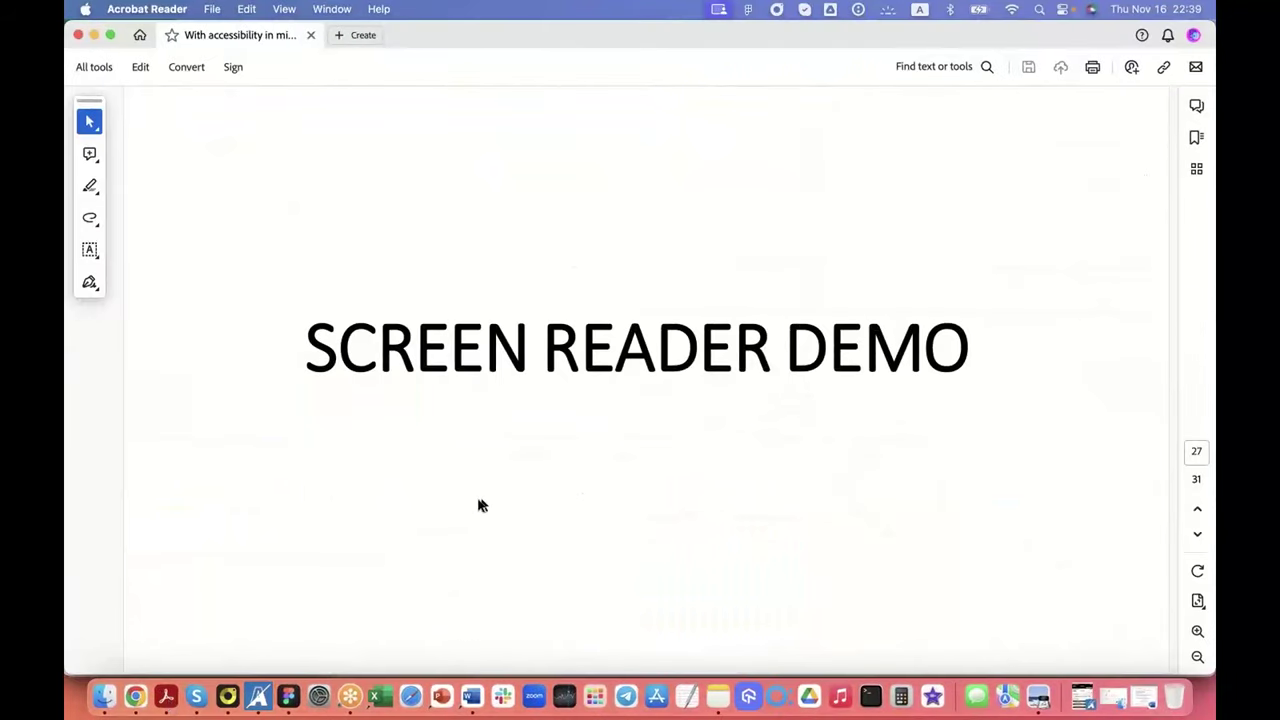
scroll(478, 506, down, 2)
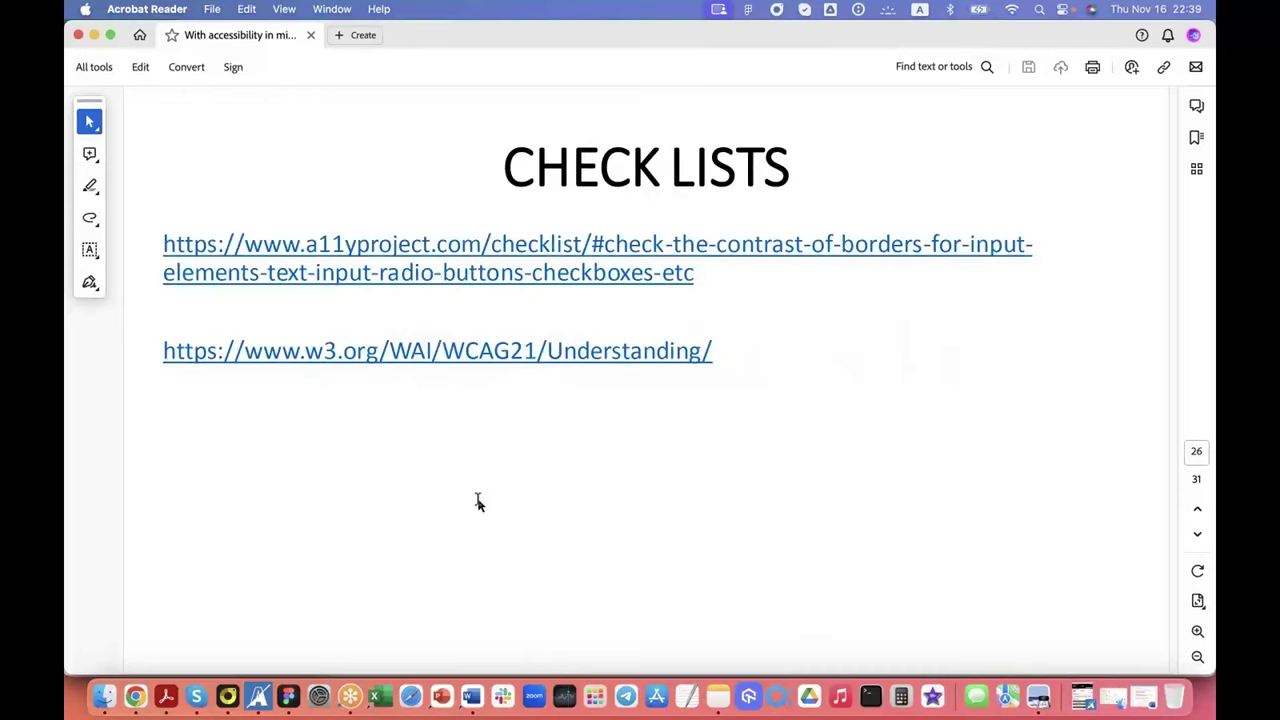
scroll(478, 502, up, 2)
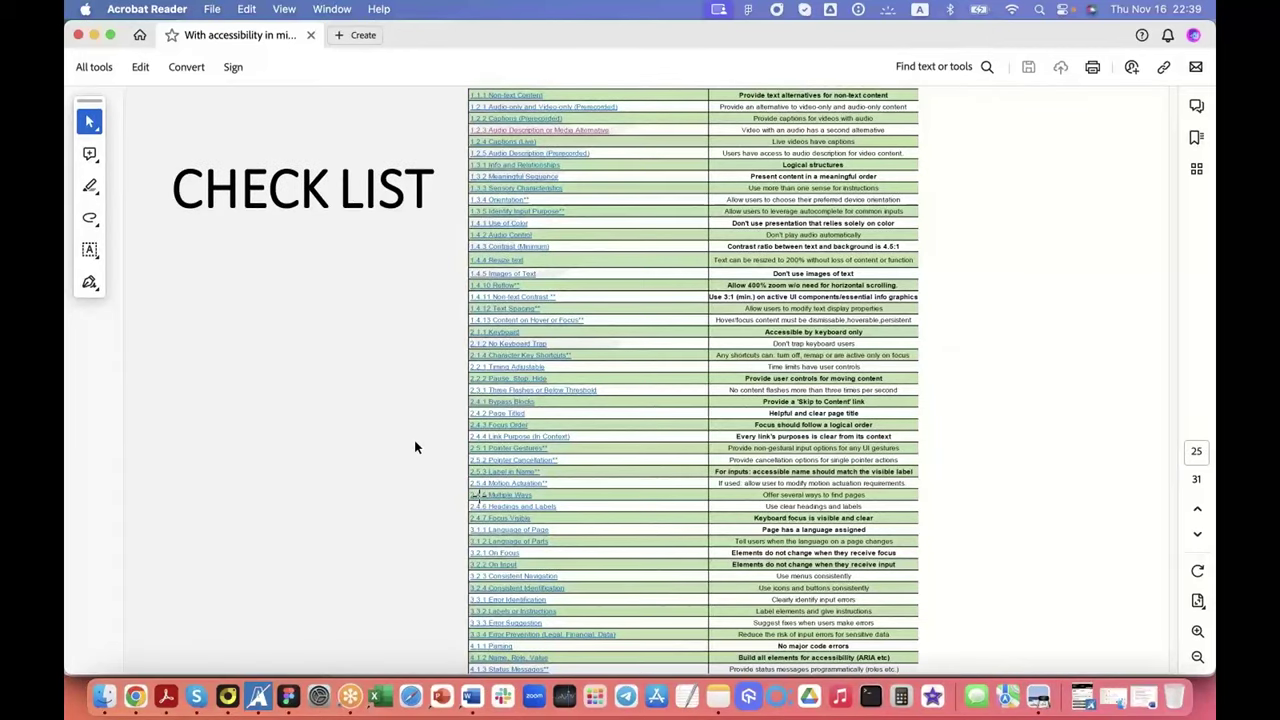
scroll(414, 443, up, 2)
scroll(399, 444, down, 2)
scroll(399, 443, down, 2)
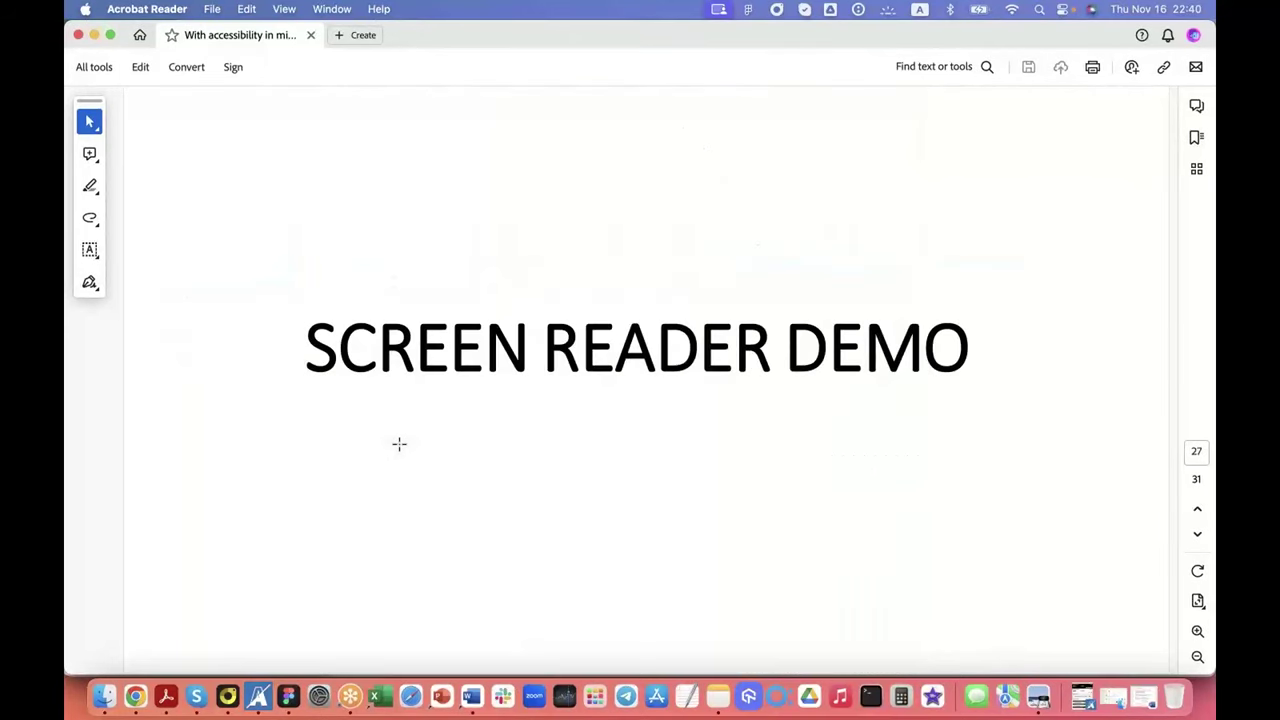
scroll(399, 443, down, 1)
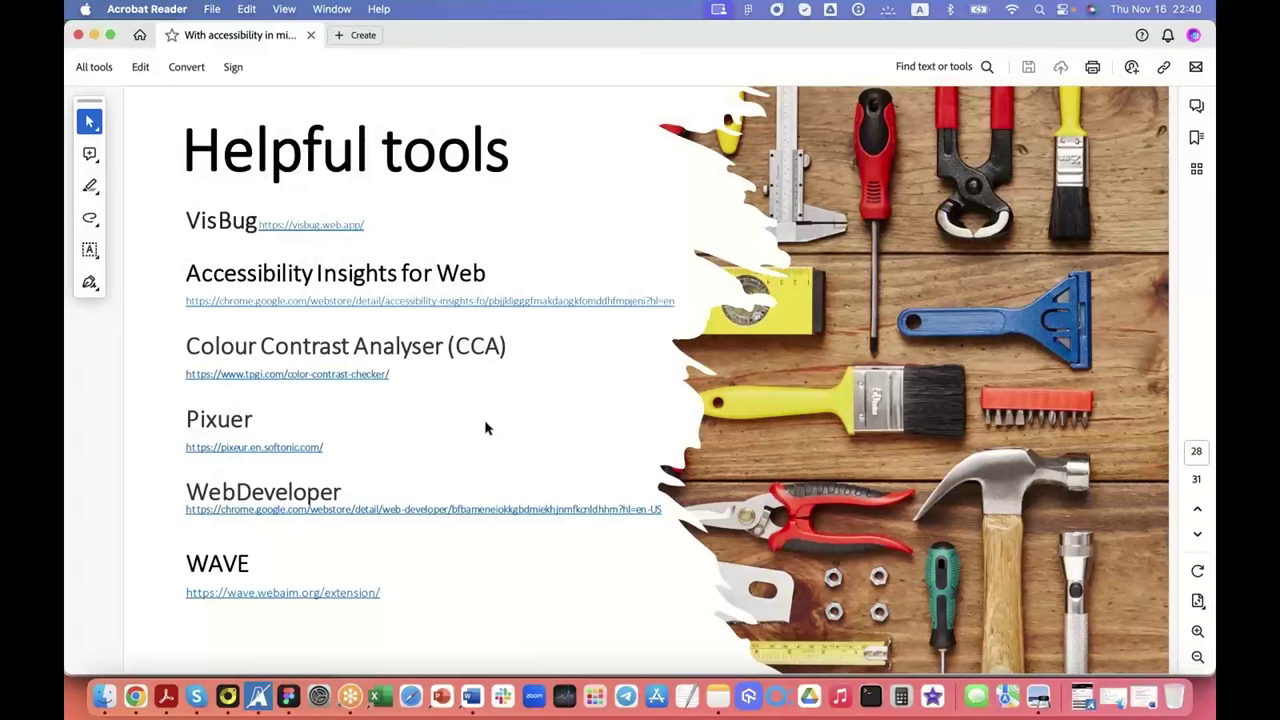
Step: Switch to Chrome and look through the open AliExpress, Dell, IRS, Medicaid, Apple and Amazon pages, ending on Dell's Top Deals page
click(135, 697)
click(169, 40)
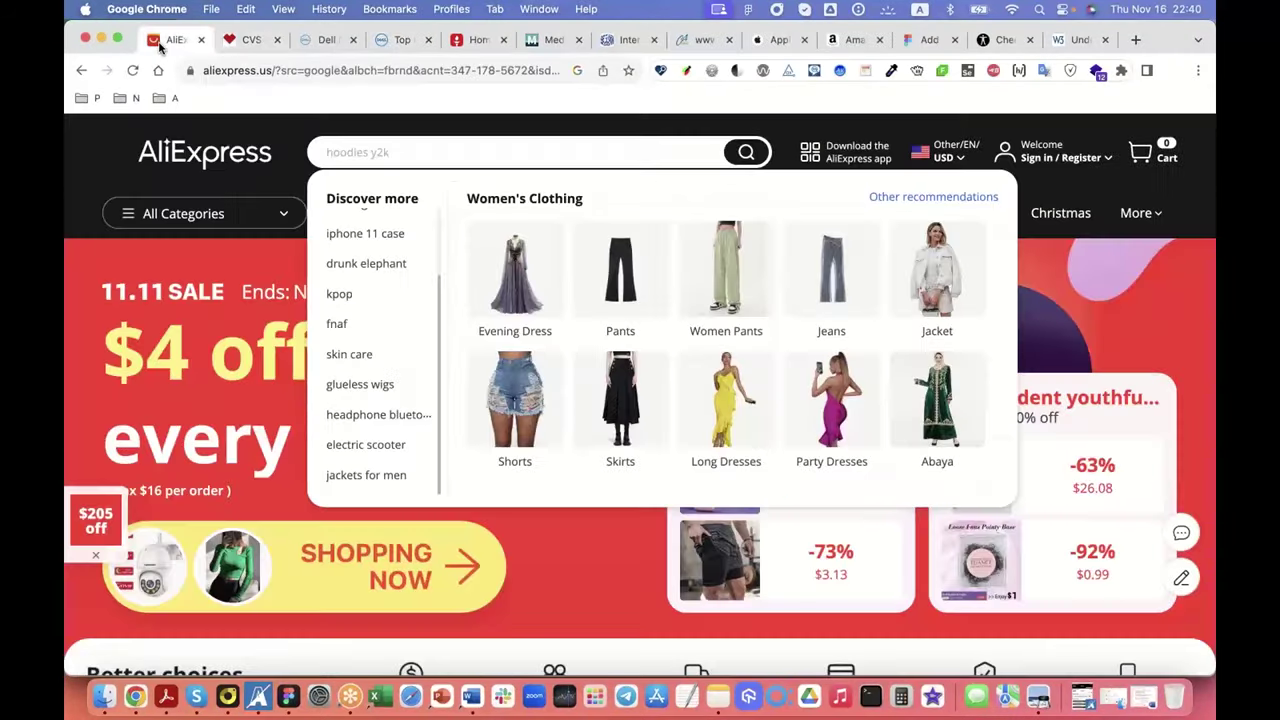
click(318, 40)
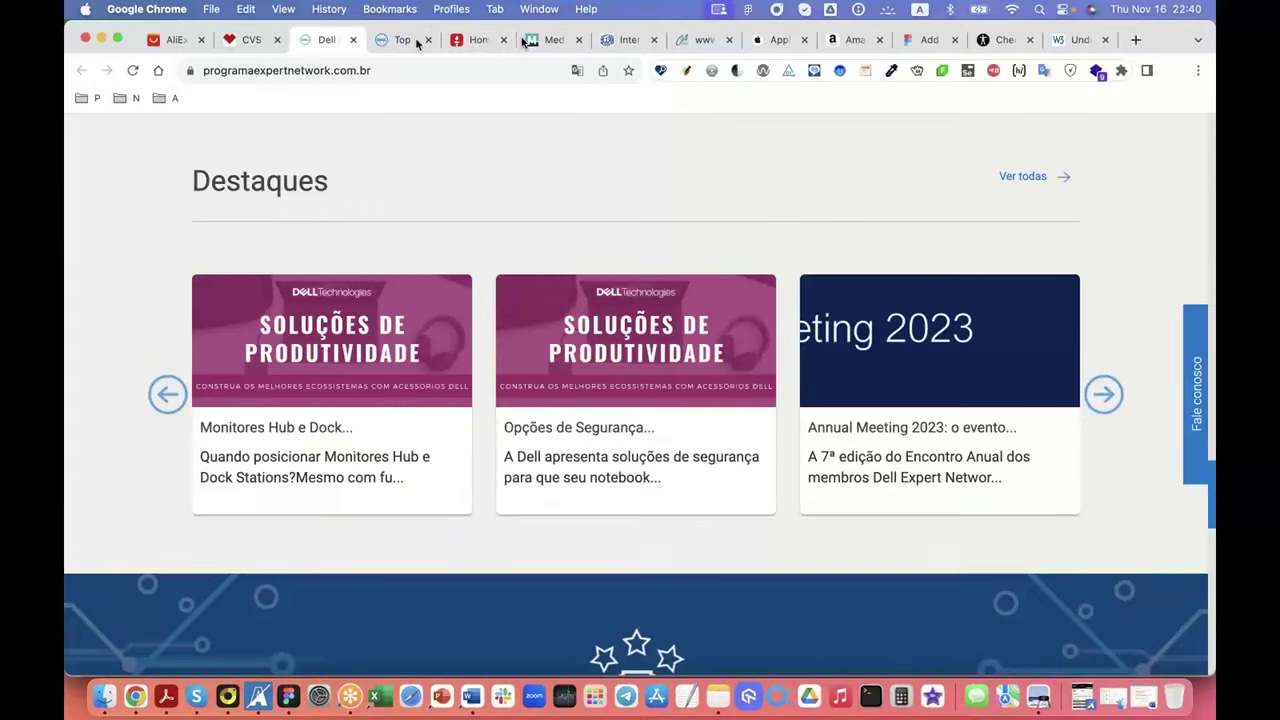
click(622, 40)
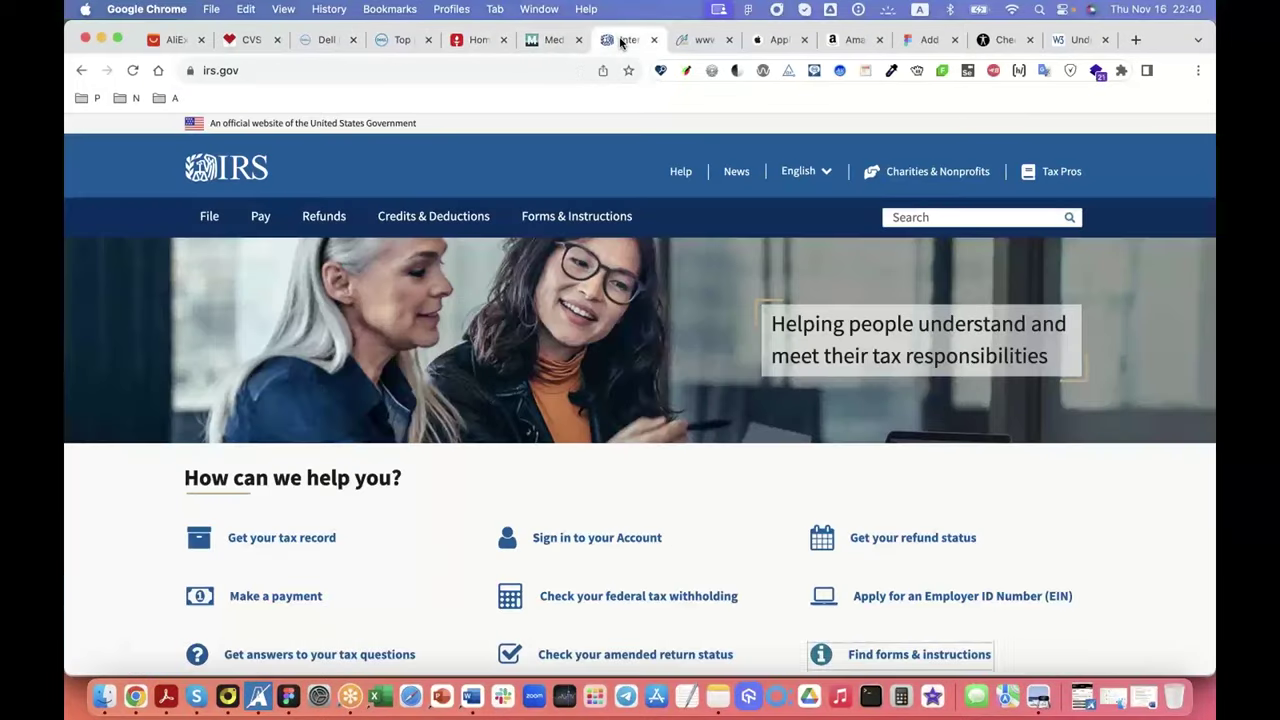
click(548, 41)
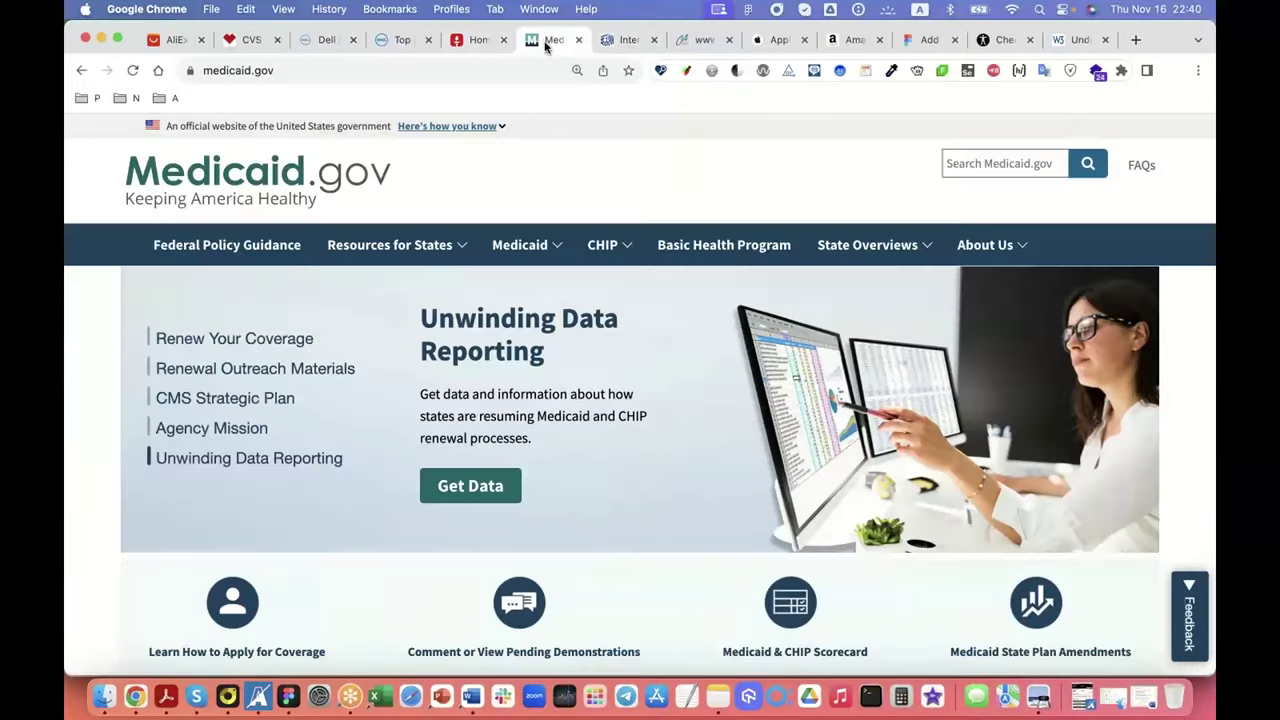
click(695, 41)
click(778, 40)
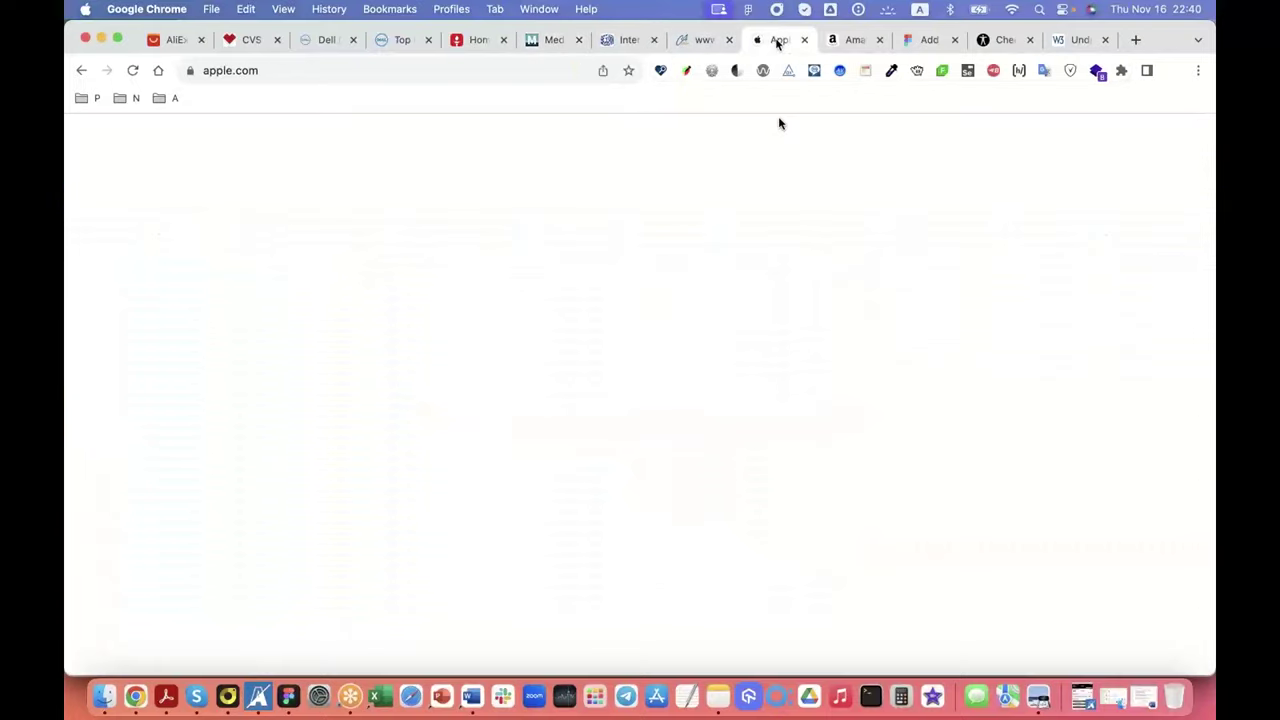
click(853, 42)
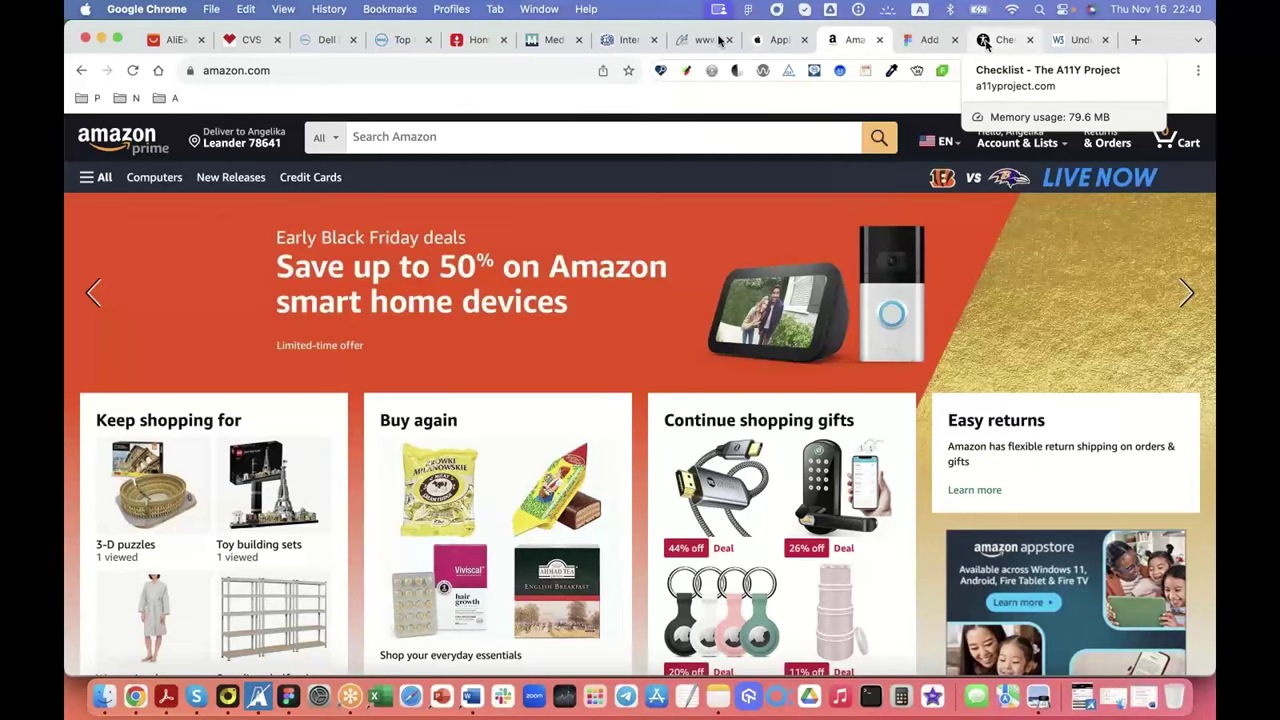
click(322, 40)
click(386, 42)
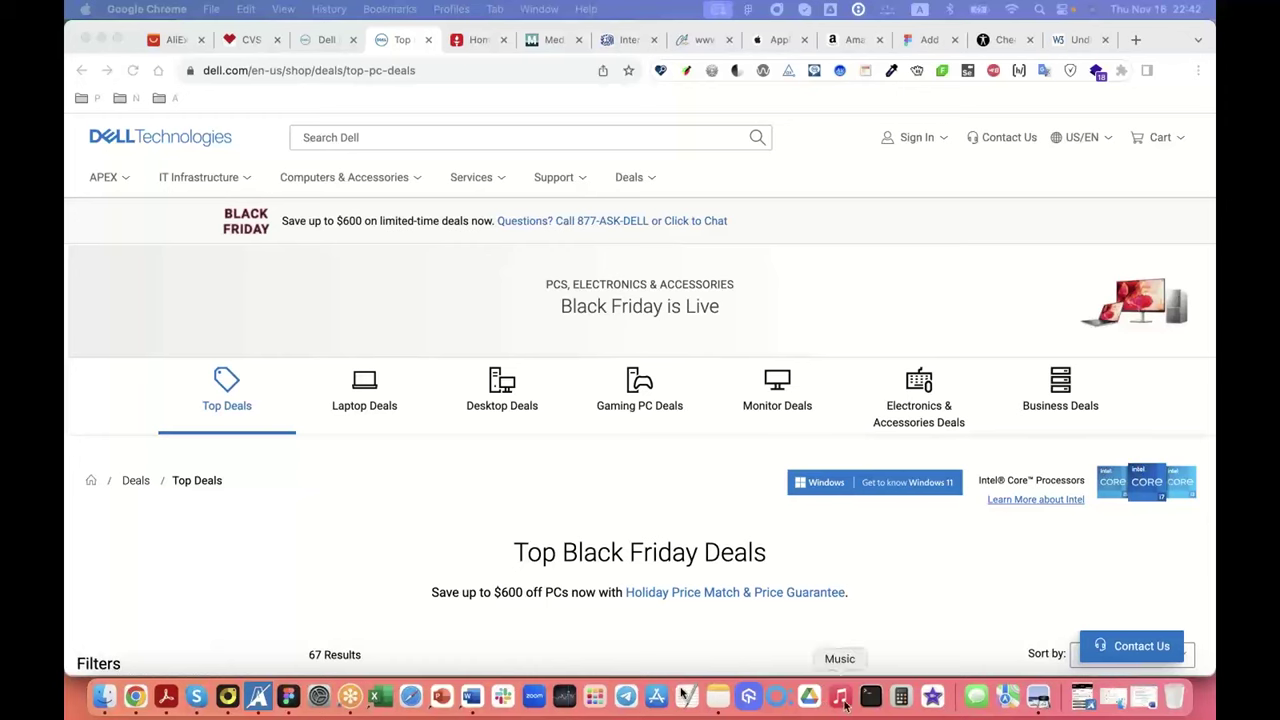
Step: Review the Acrobat Reader presentation, look at Chrome's Apple page, and return to the presentation's "How to test" keyboard slide
click(157, 699)
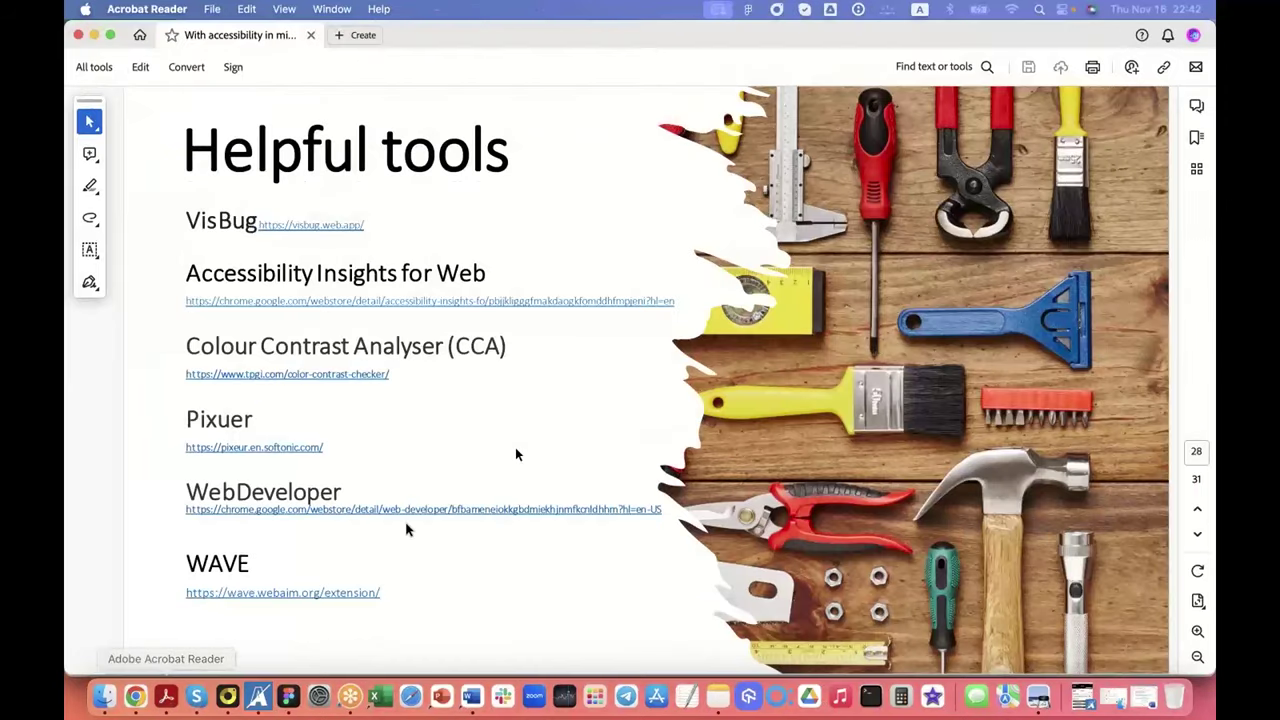
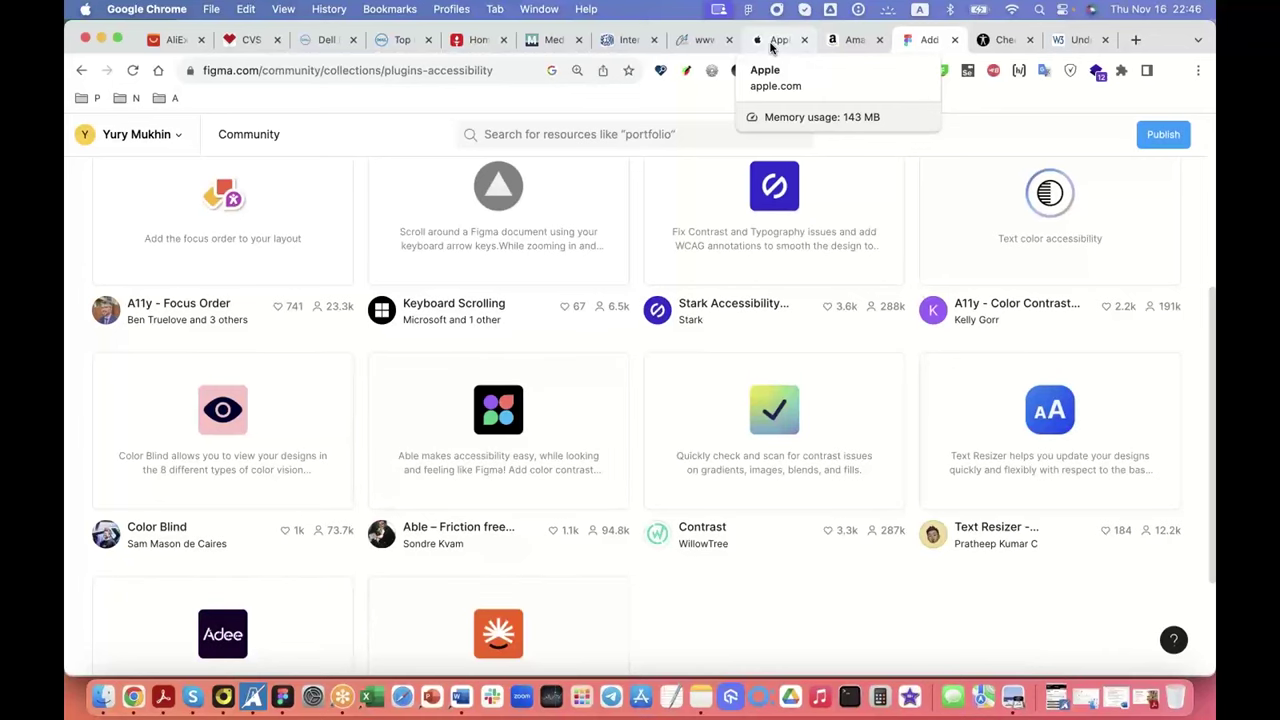
click(771, 47)
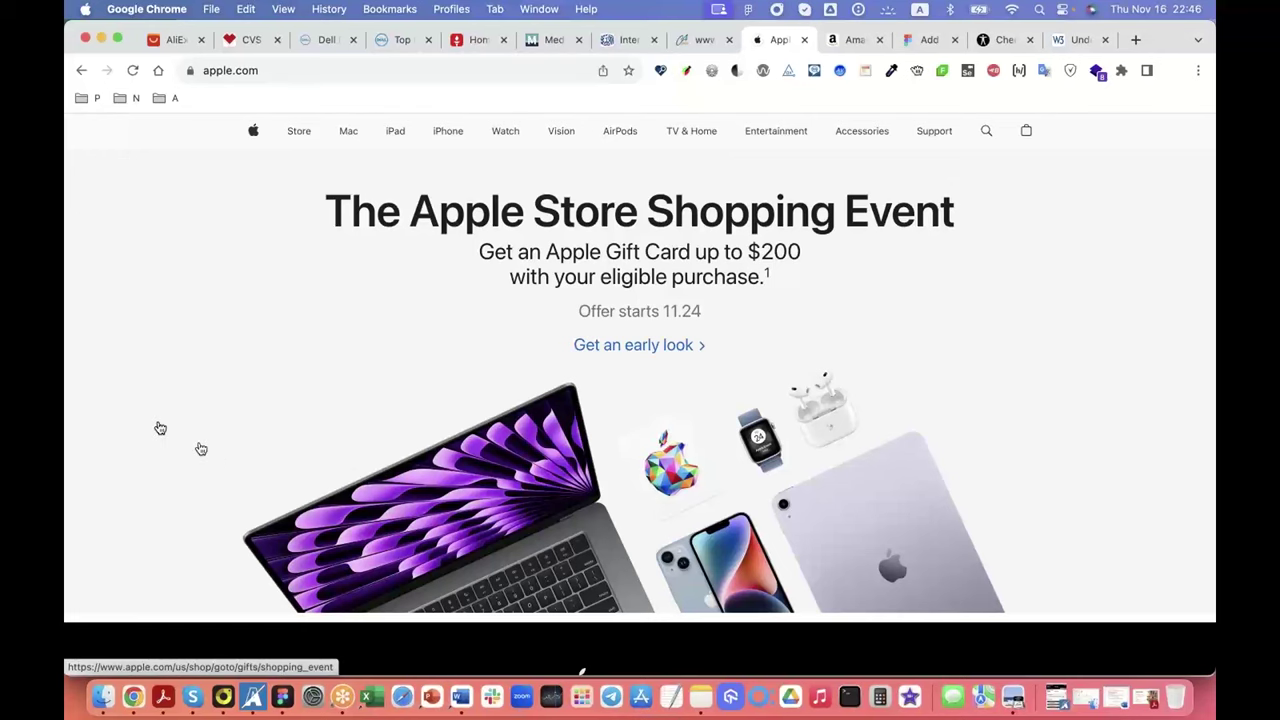
click(165, 697)
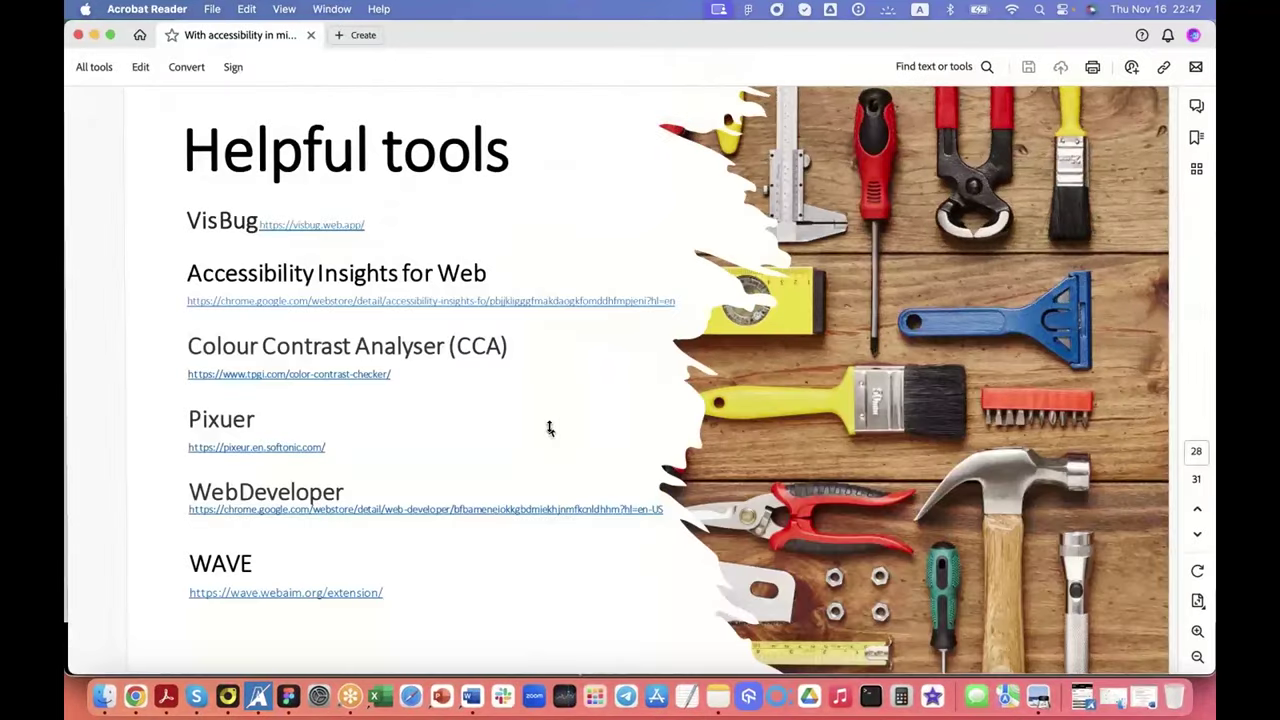
scroll(566, 417, down, 5)
scroll(566, 417, up, 5)
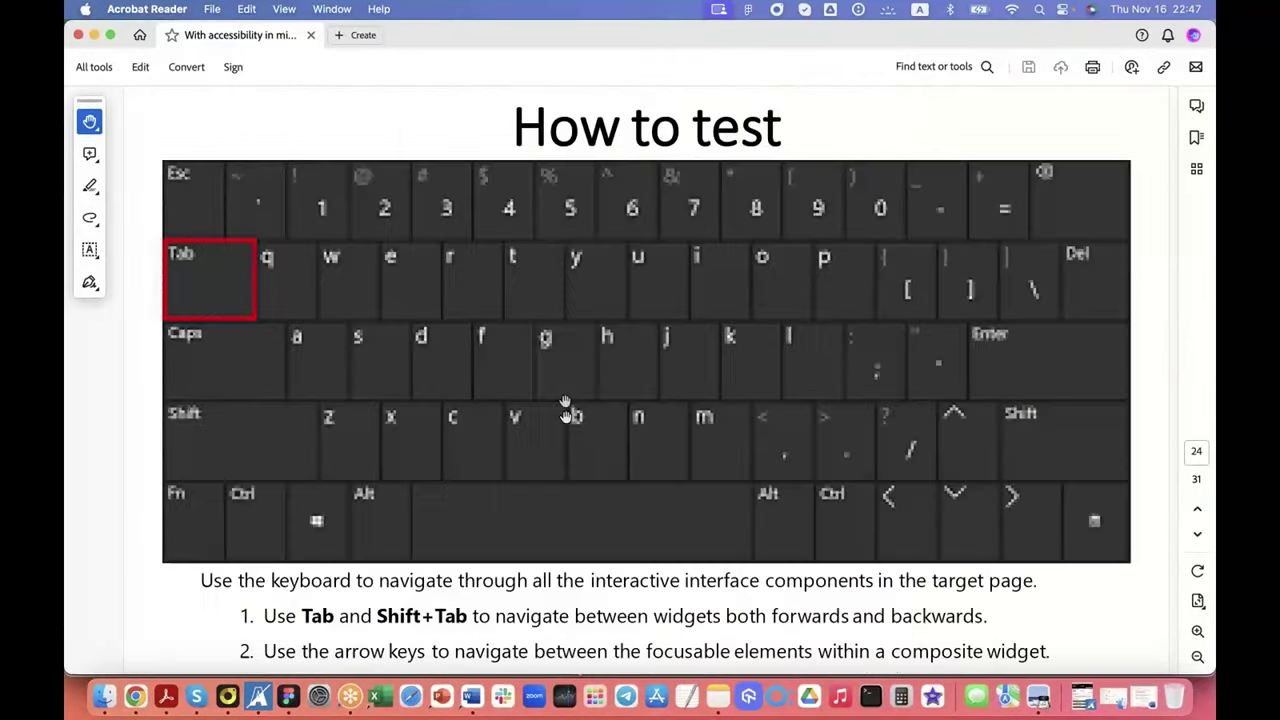
scroll(566, 366, down, 3)
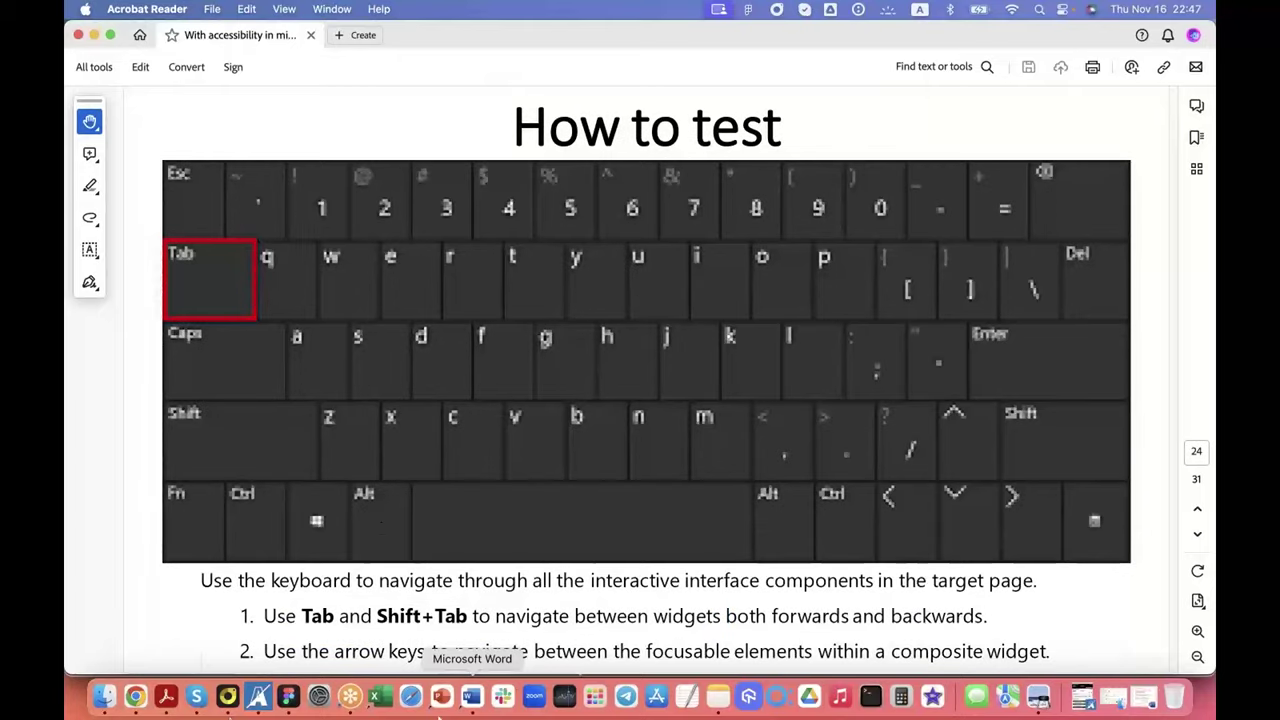
Step: Switch to Chrome and enlarge the Apple home page for the keyboard navigation demo
click(139, 703)
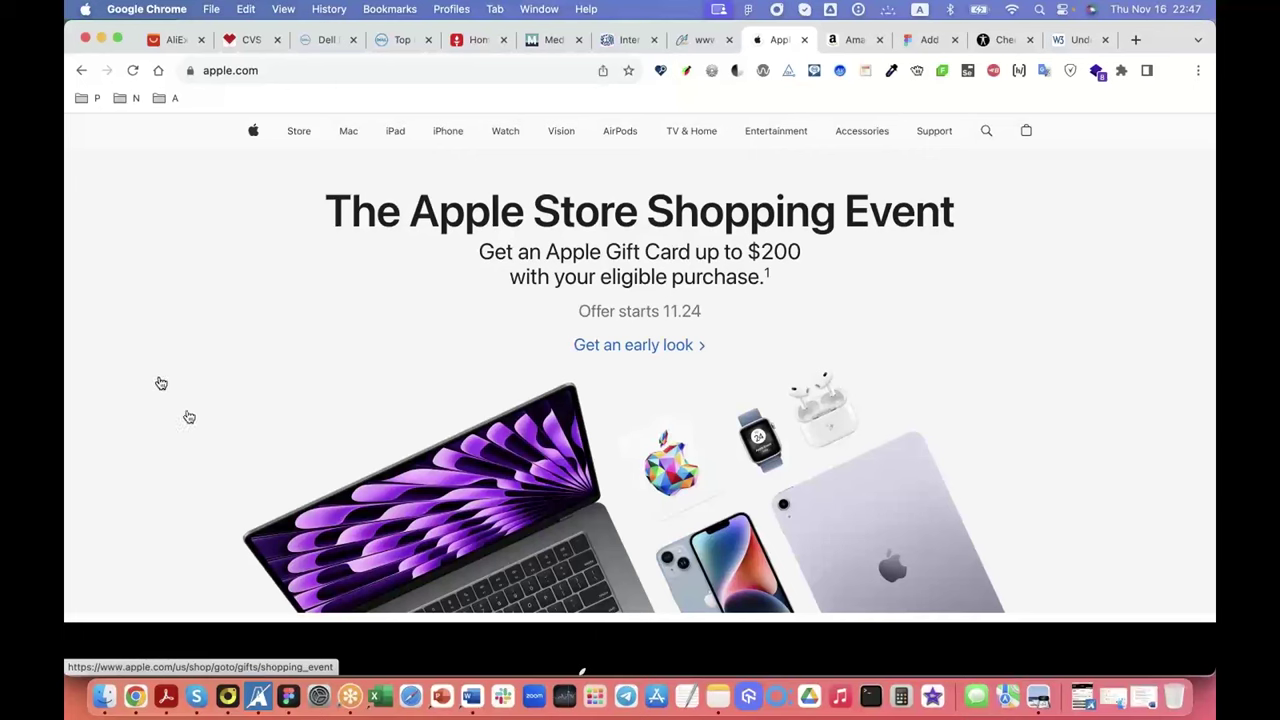
click(170, 392)
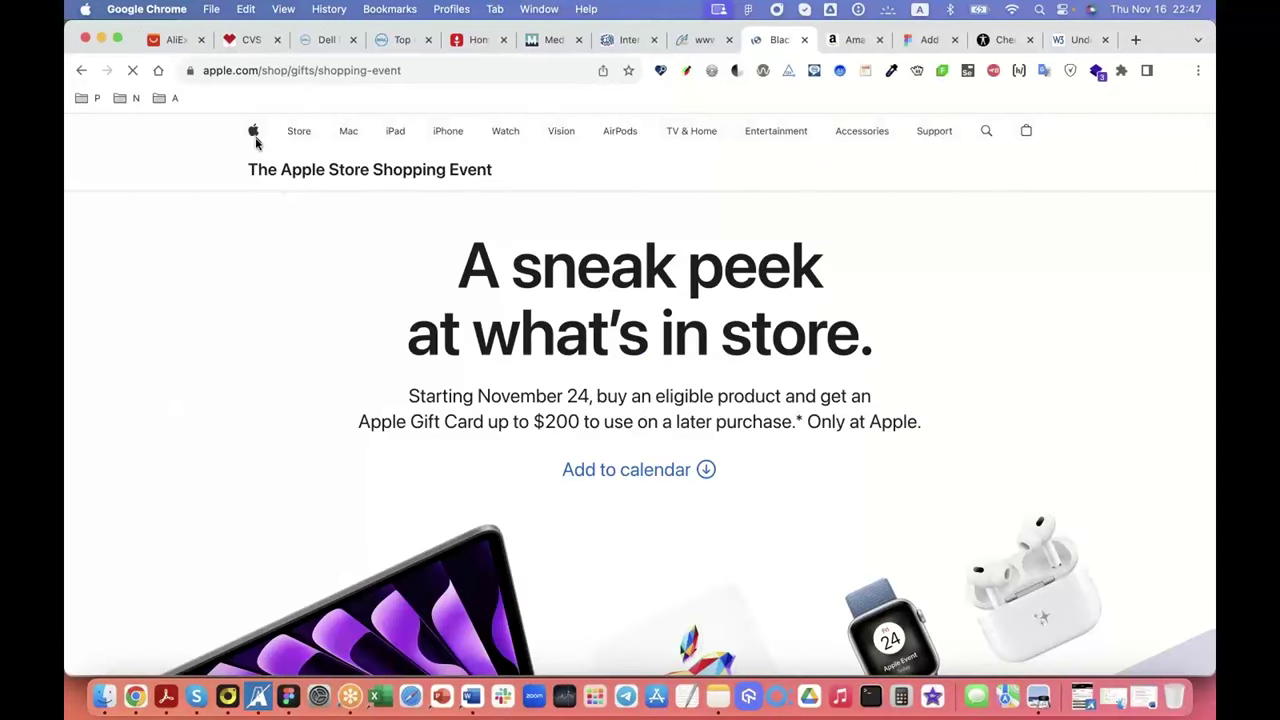
click(255, 136)
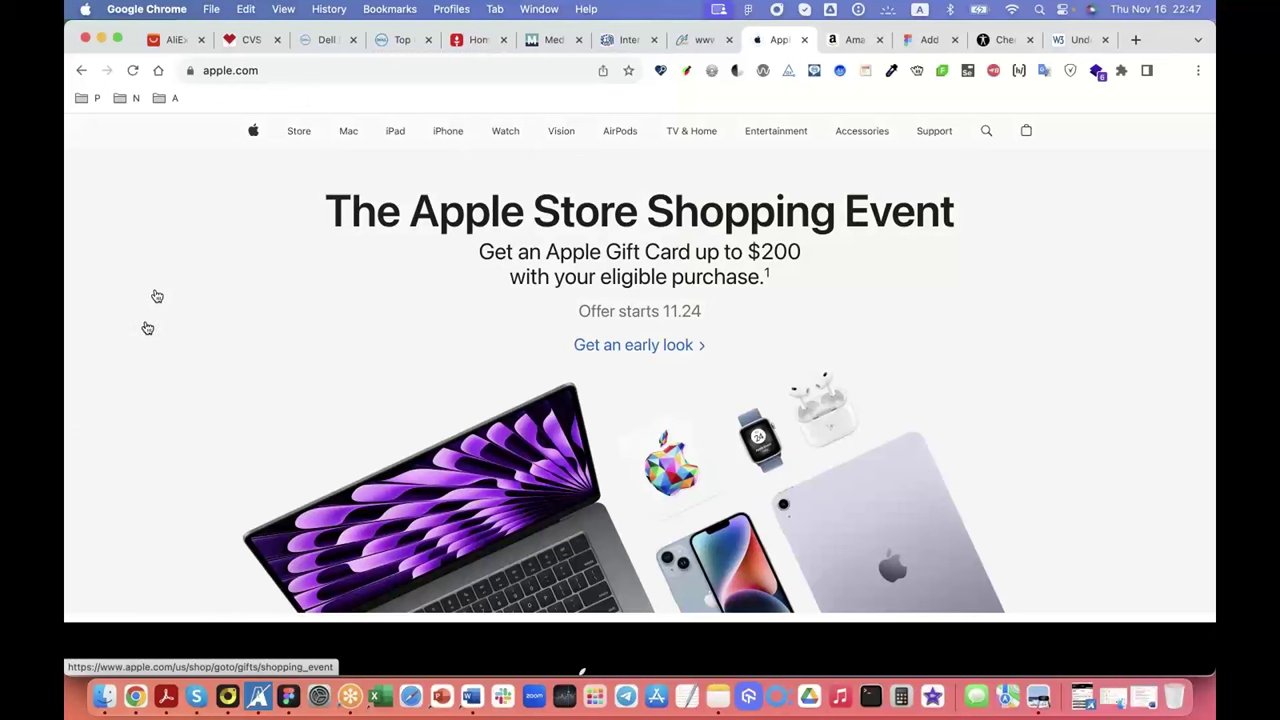
key(super+equal)
key(super+equal)
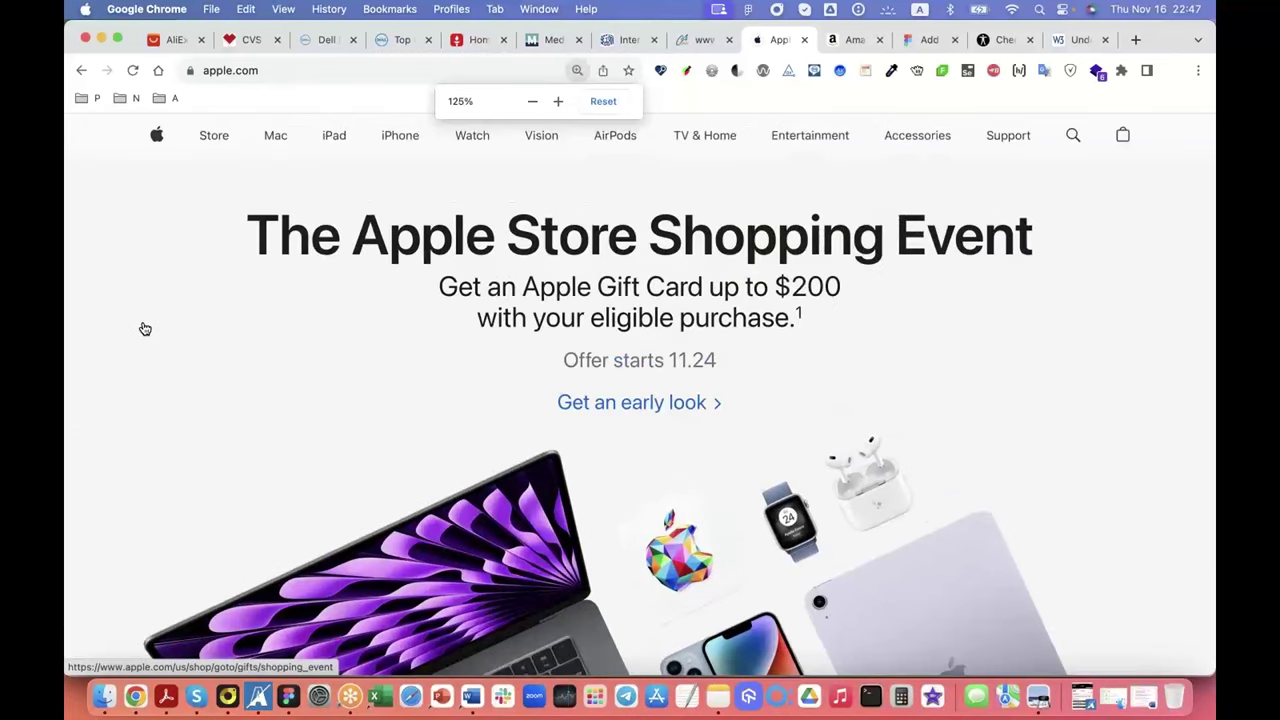
key(super+equal)
mouse_move(963, 160)
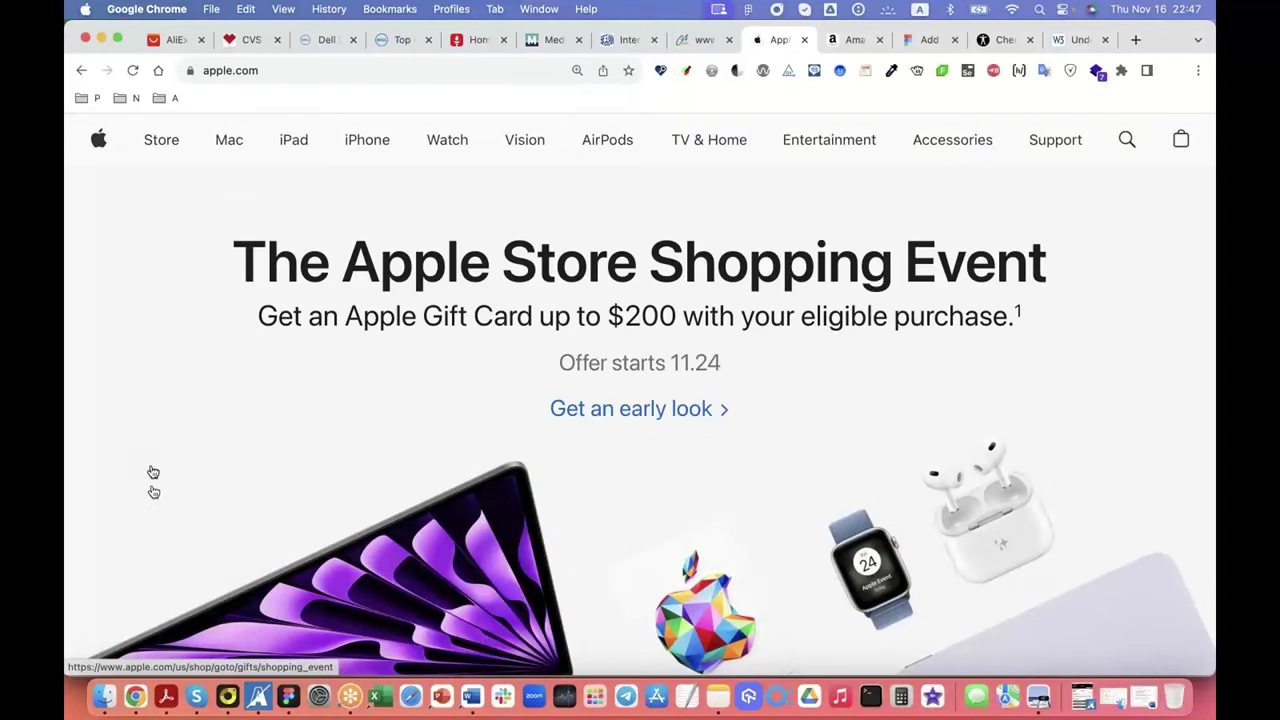
mouse_move(223, 136)
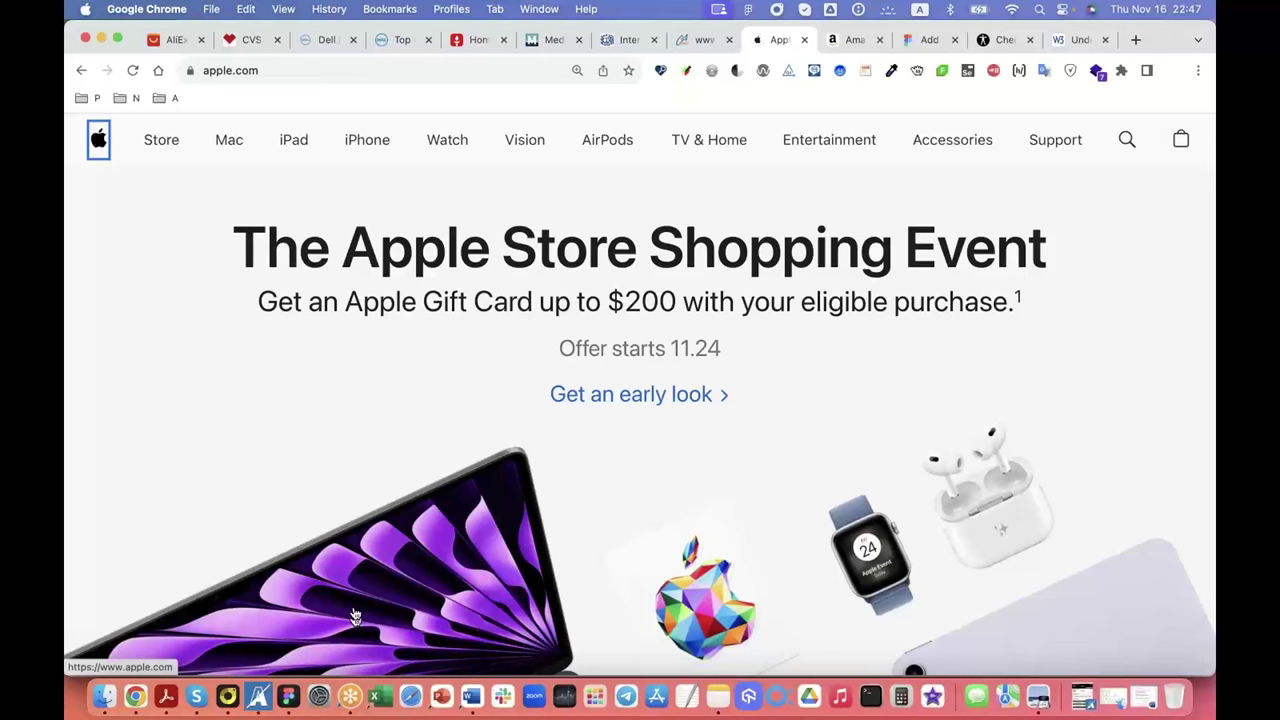
Step: Move keyboard focus from the Apple logo through the whole navigation bar to the "Get an early look" link
key(Tab)
key(Tab)
key(Tab)
key(Tab)
key(Tab)
key(Tab)
key(Tab)
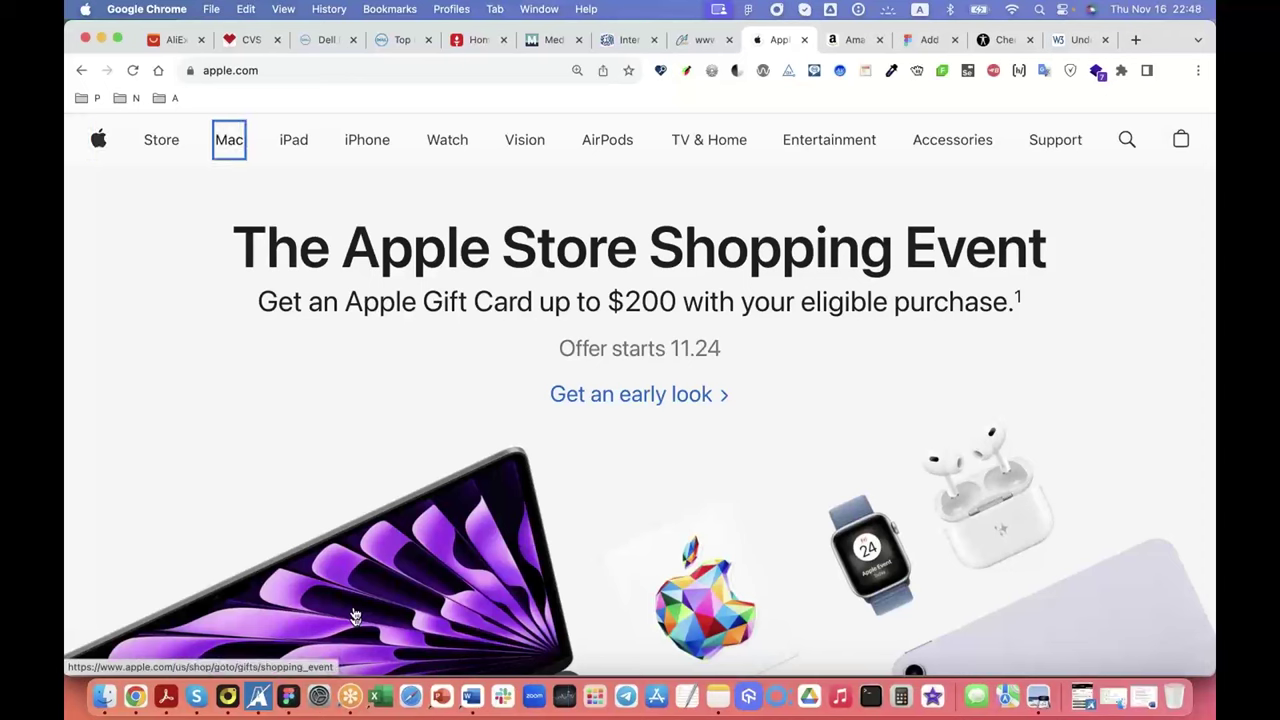
key(Tab)
key(Tab)
key(Tab)
key(Tab)
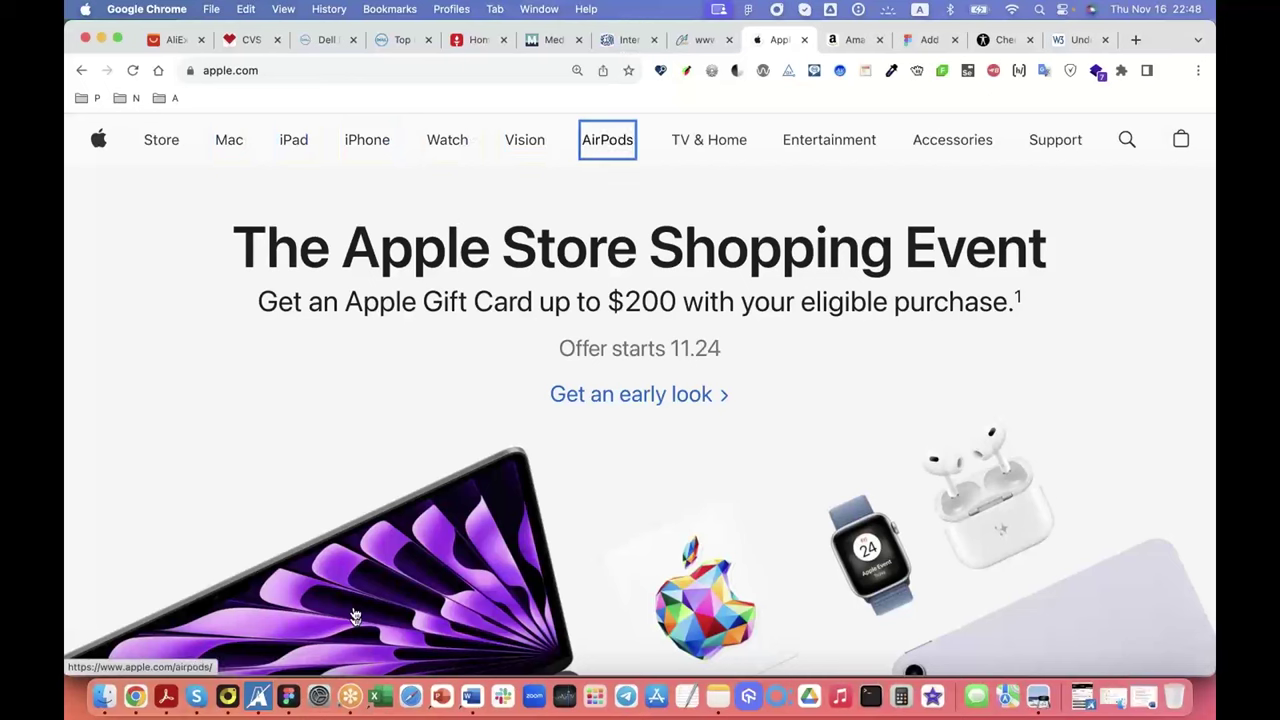
key(Tab)
key(Tab)
key(Tab)
key(Tab)
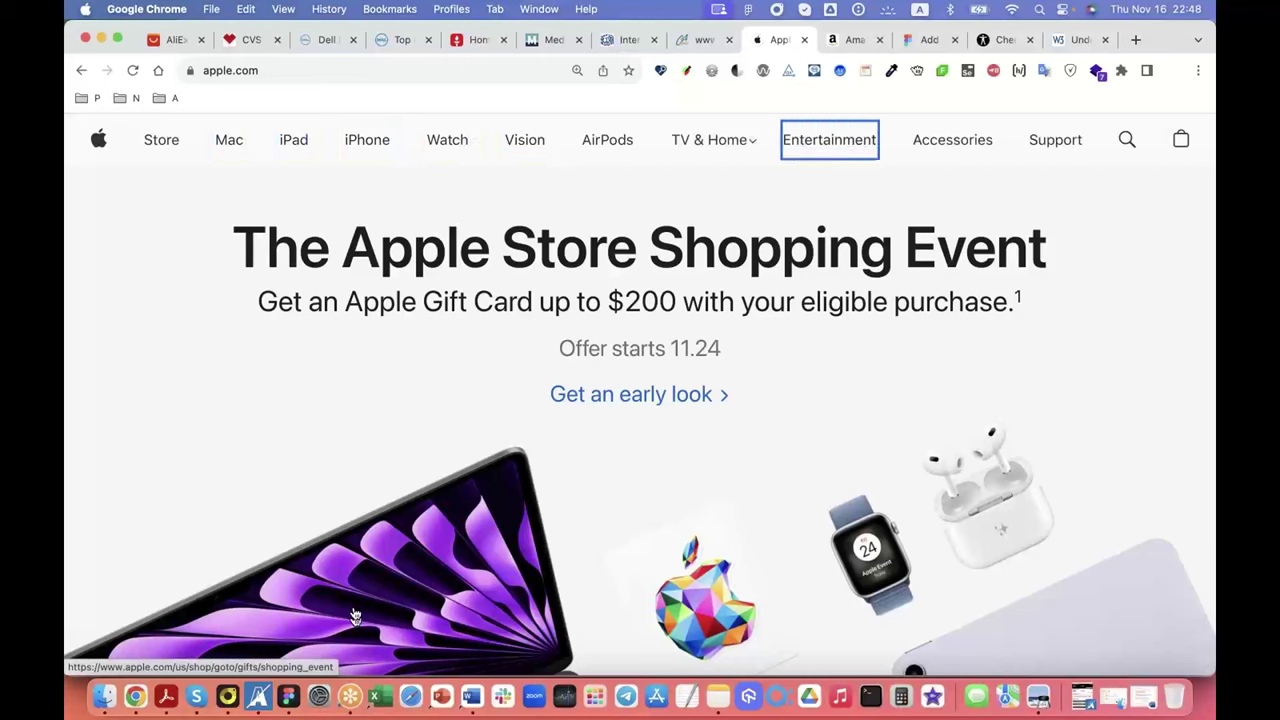
key(Tab)
key(Tab)
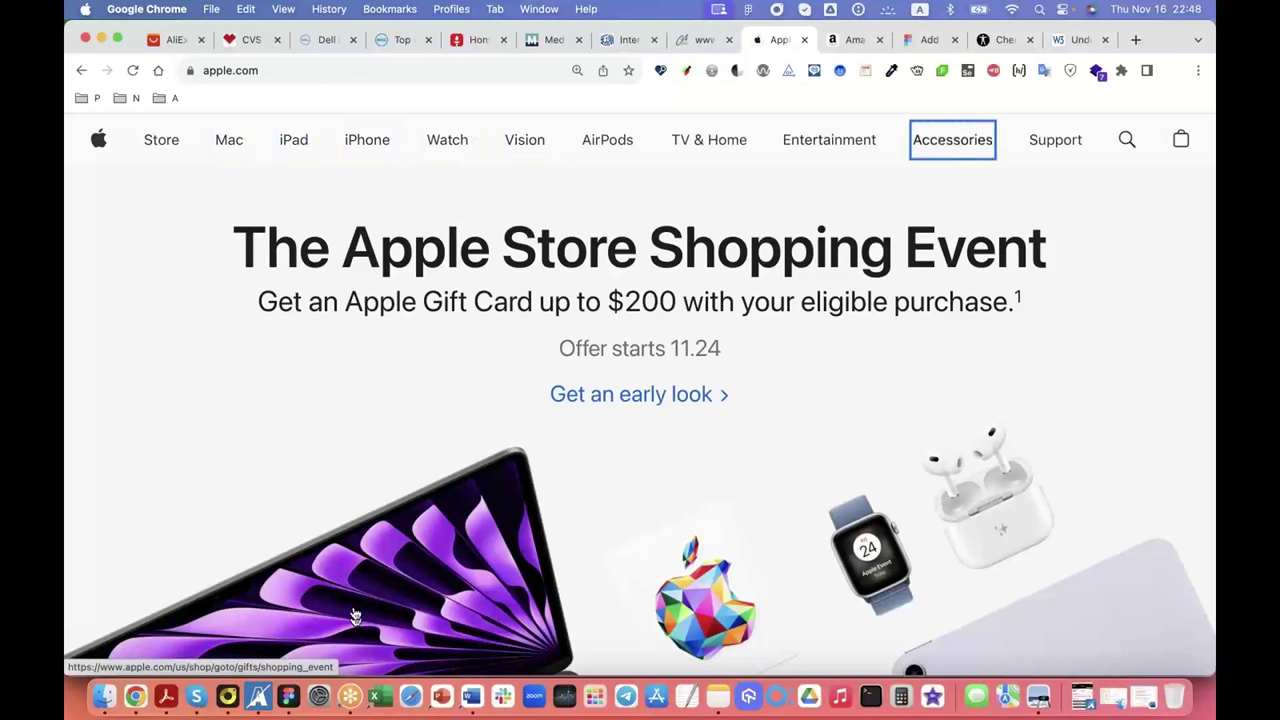
key(Tab)
key(Tab)
key(Tab)
key(Tab)
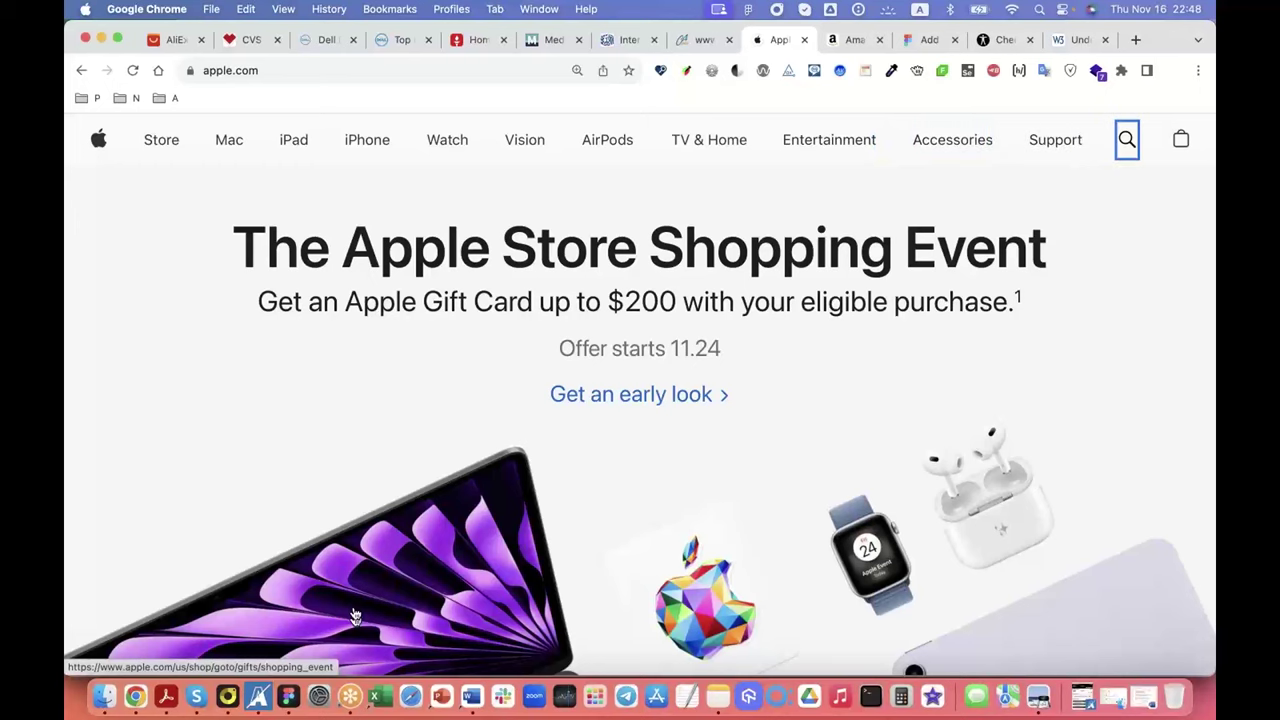
key(Tab)
key(Tab)
key(Tab)
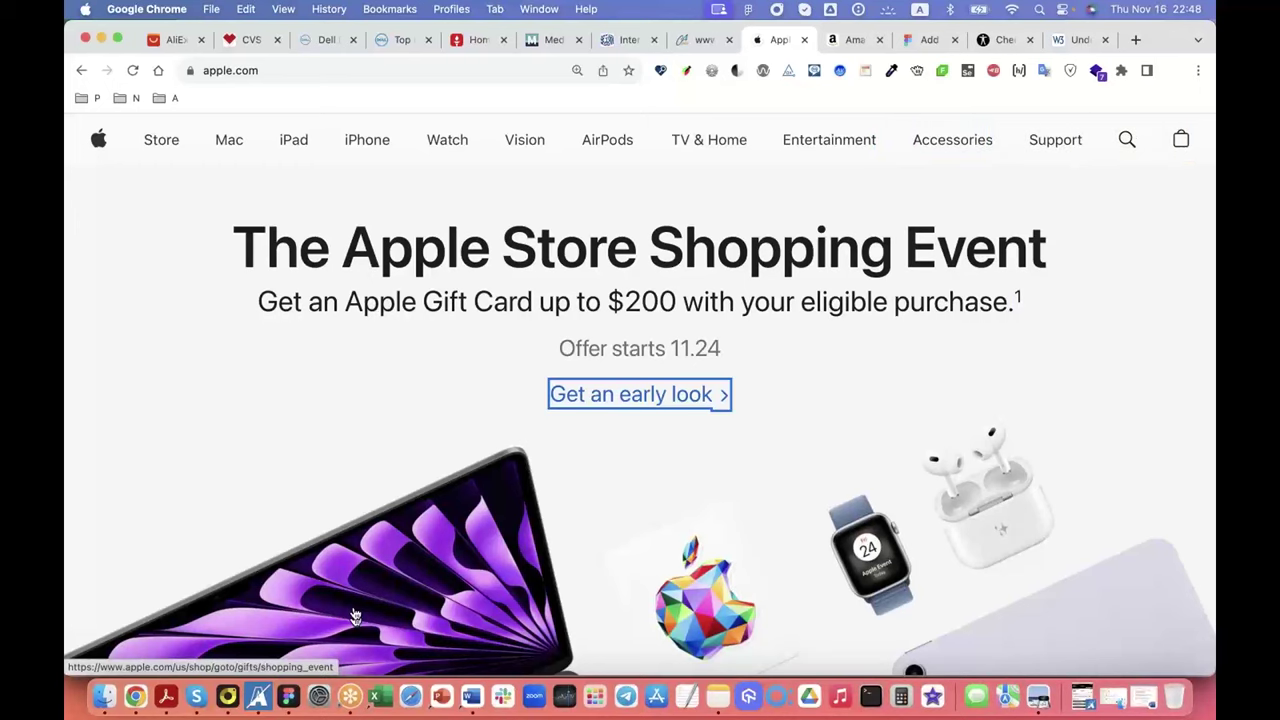
Step: Move keyboard focus forward through the product promotions, from Apple Watch Series 9 to the "Wonder awaits" Shop link
key(Tab)
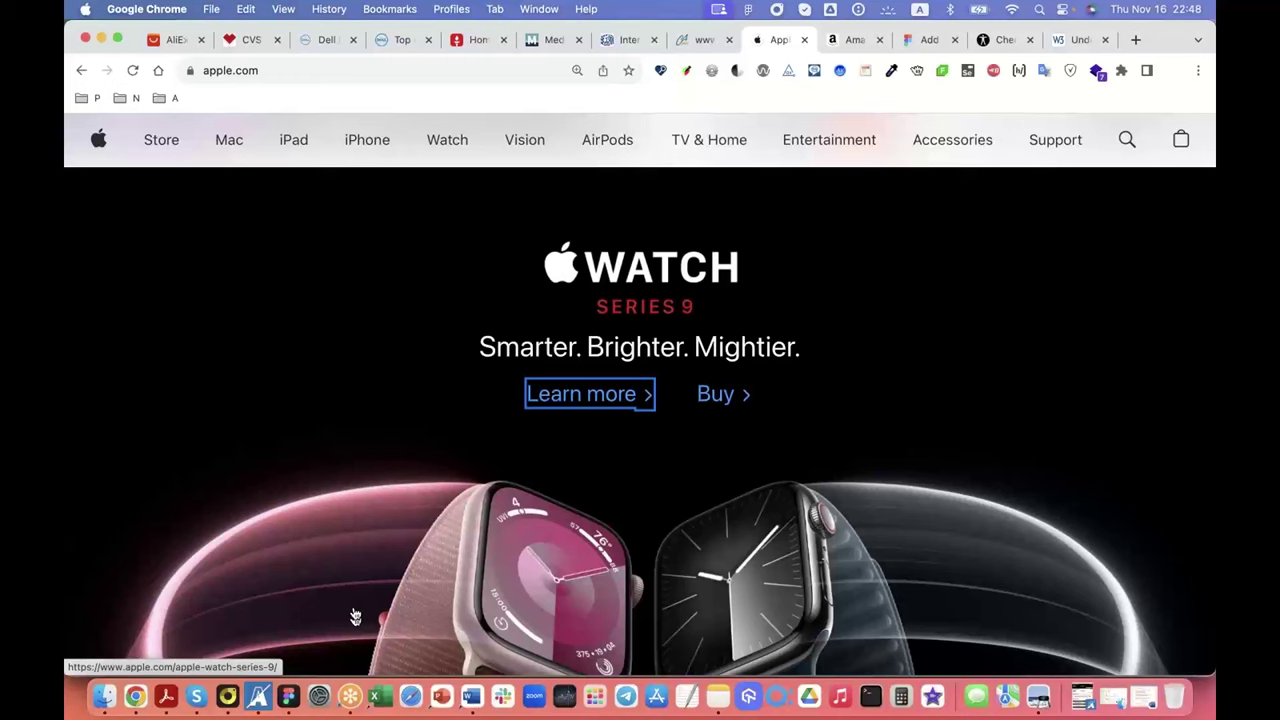
key(Tab)
key(Tab)
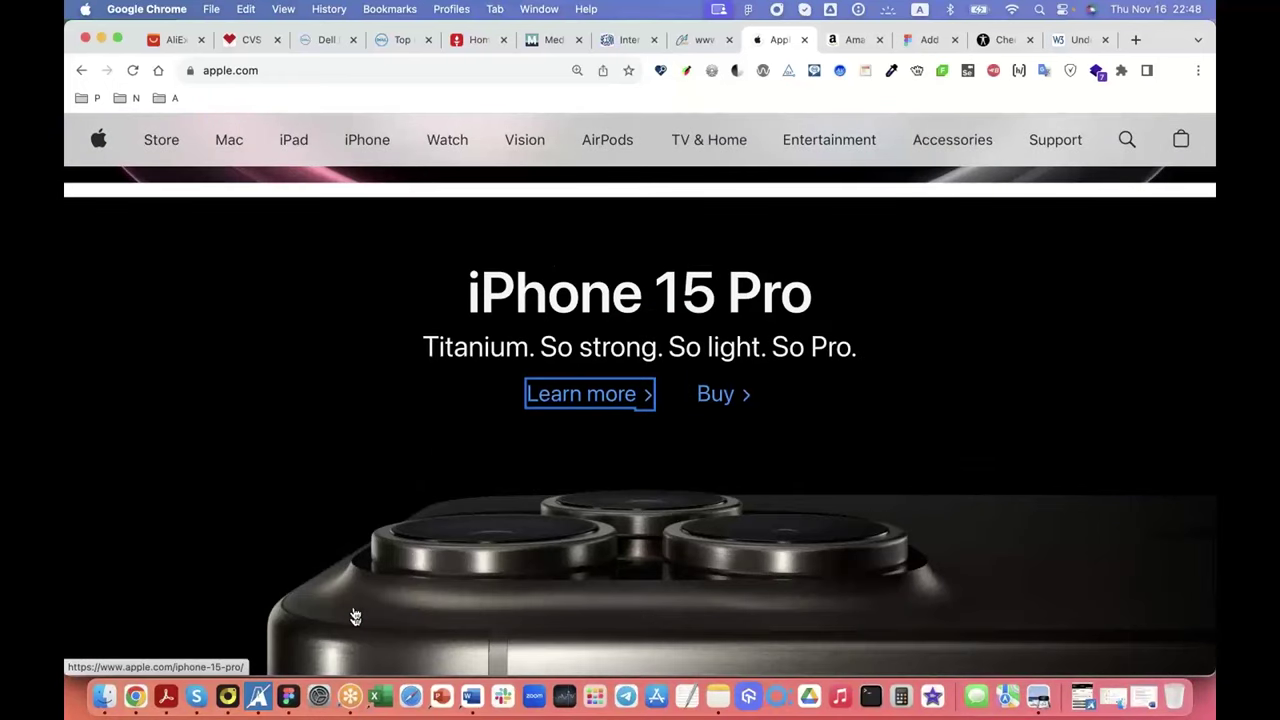
key(Tab)
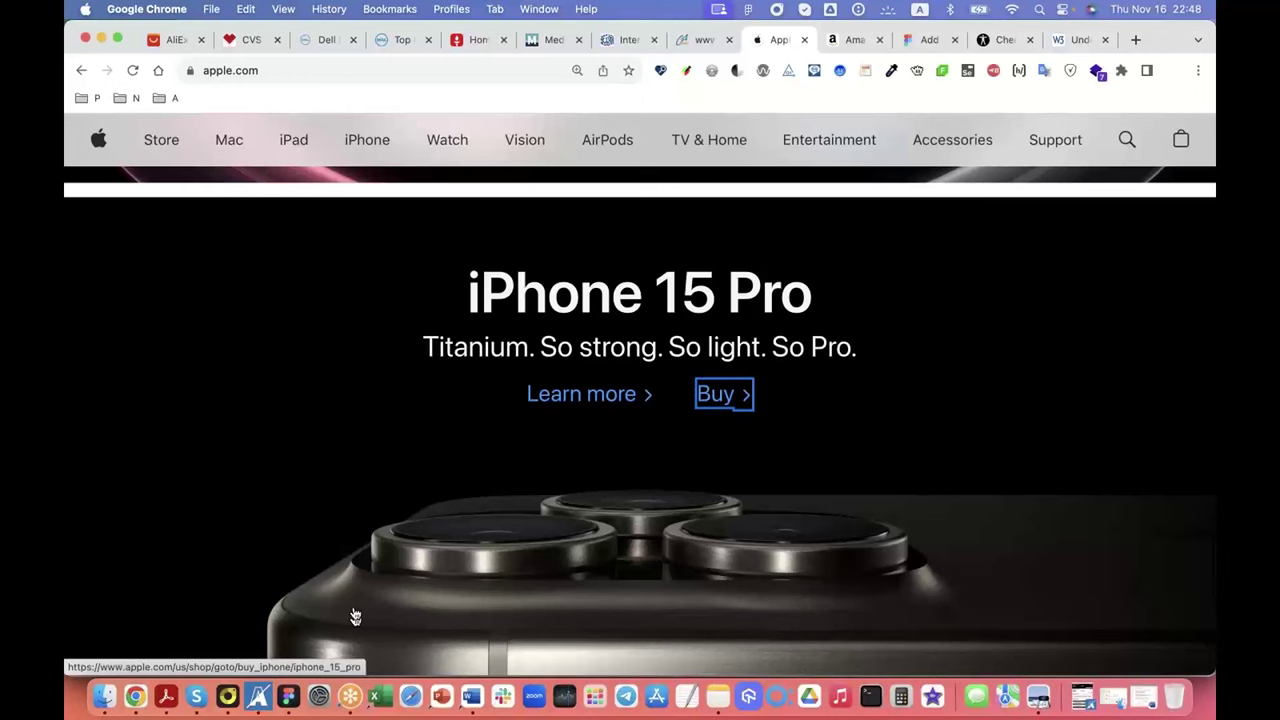
key(Tab)
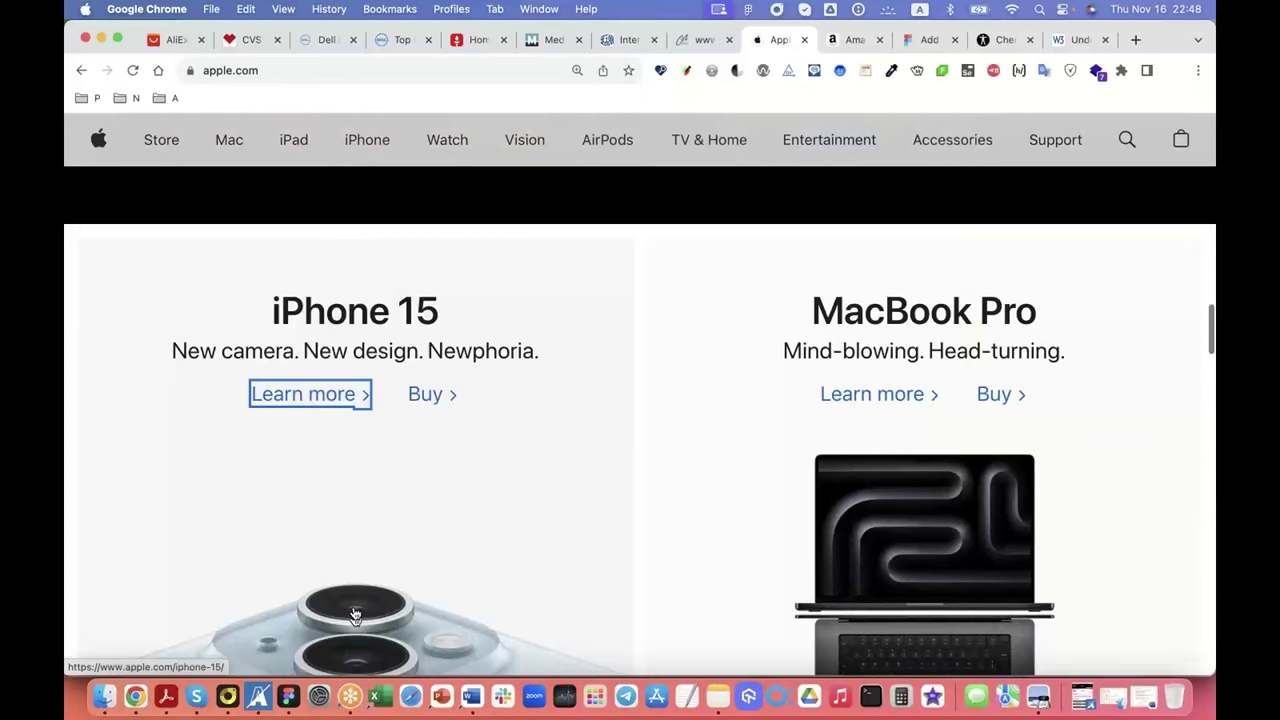
key(Tab)
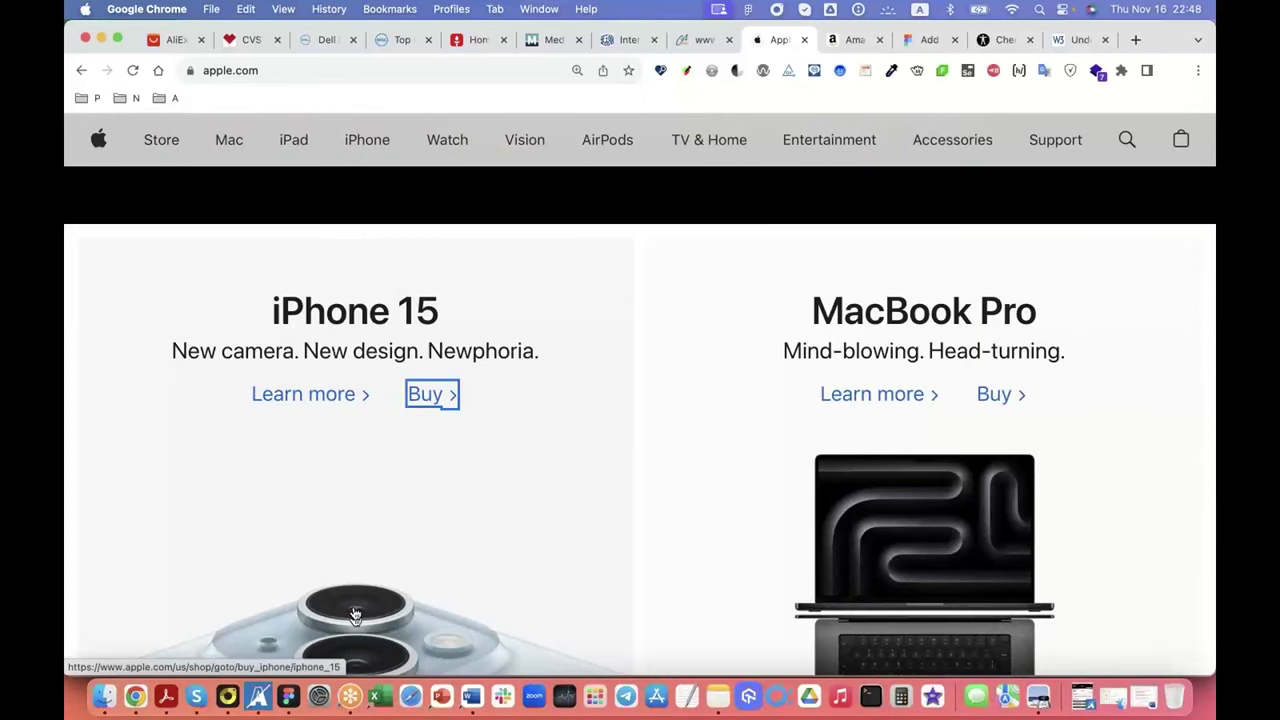
key(Tab)
key(Tab)
key(Tab)
key(Tab)
key(Tab)
key(Tab)
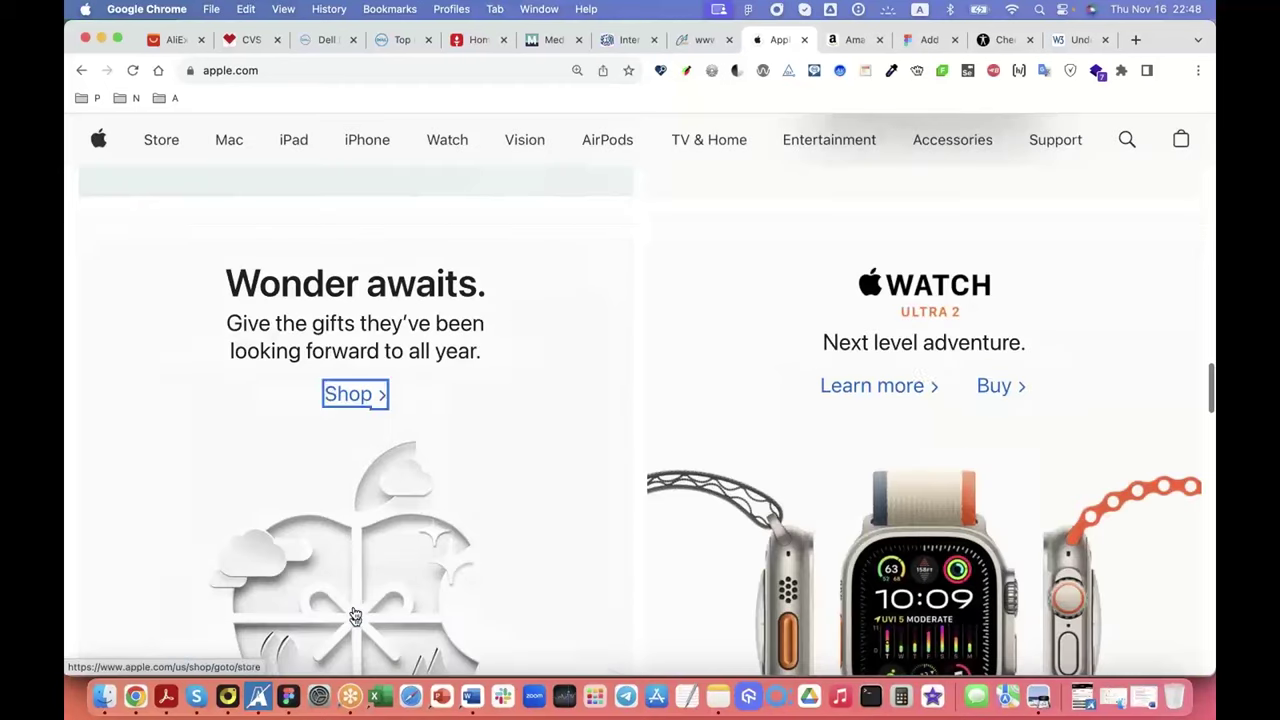
Step: Move keyboard focus backwards through the product promotions up to Support in the navigation bar
key(shift+Tab)
key(shift+Tab)
key(shift+Tab)
key(shift+Tab)
key(shift+Tab)
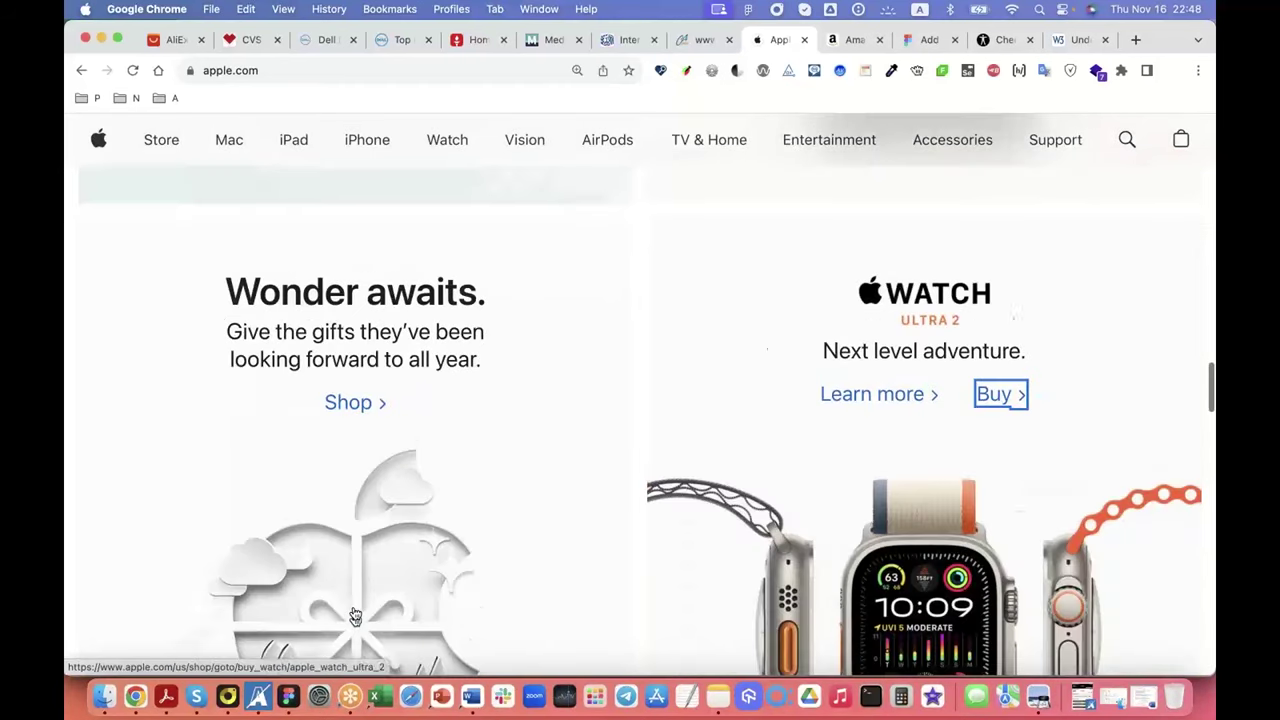
key(shift+Tab)
key(shift+Tab)
key(shift+Tab)
key(shift+Tab)
key(shift+Tab)
key(shift+Tab)
key(shift+Tab)
key(shift+Tab)
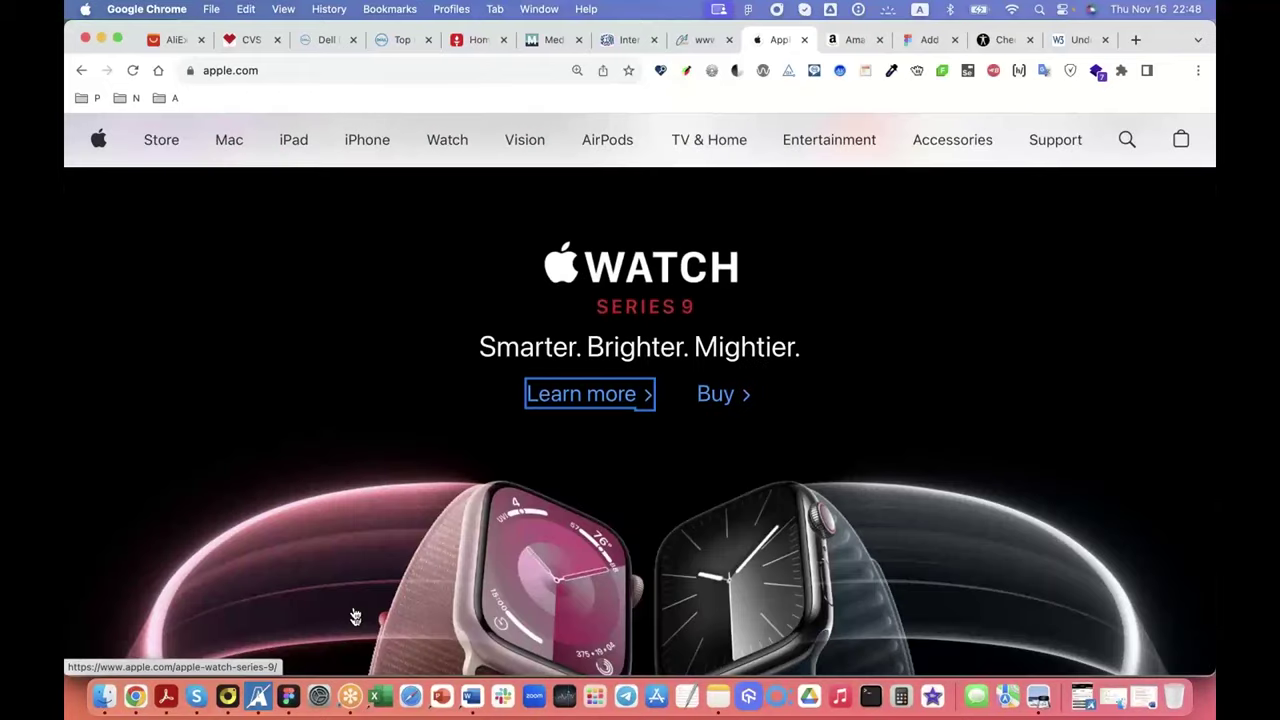
key(shift+Tab)
key(shift+Tab)
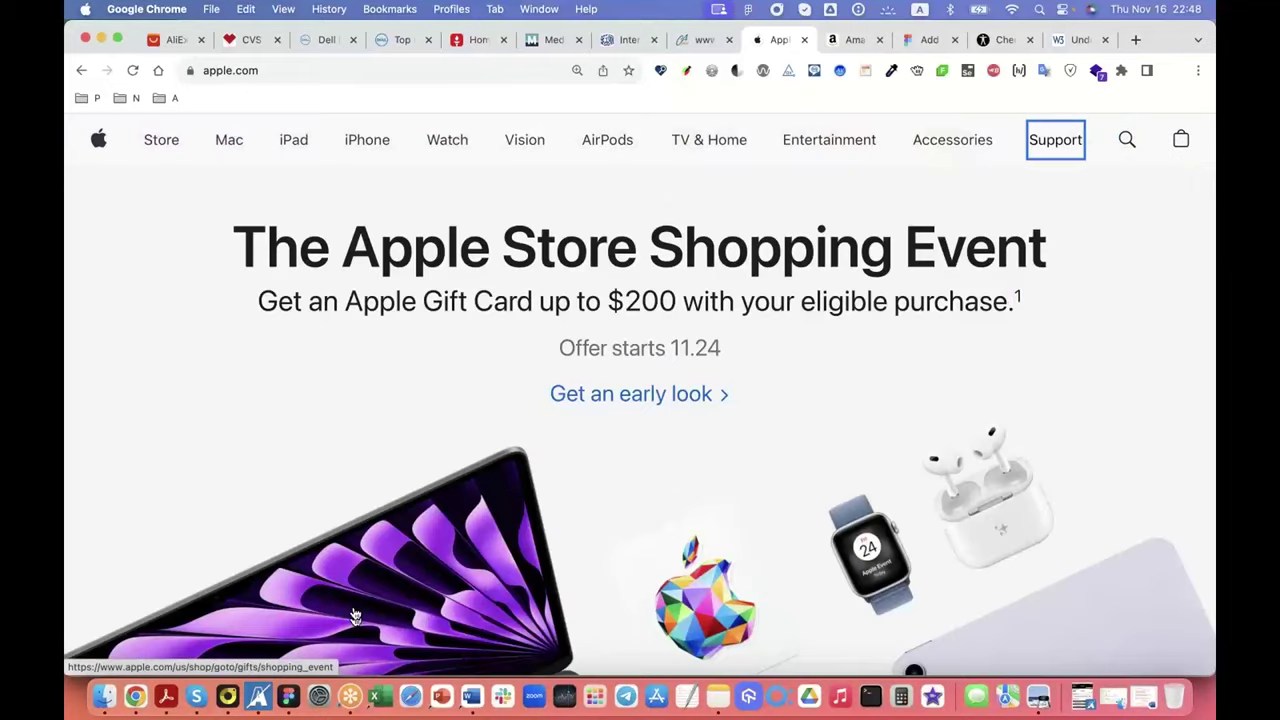
Step: Expand the Support submenu with the keyboard and move focus through its Explore Support links
key(Tab)
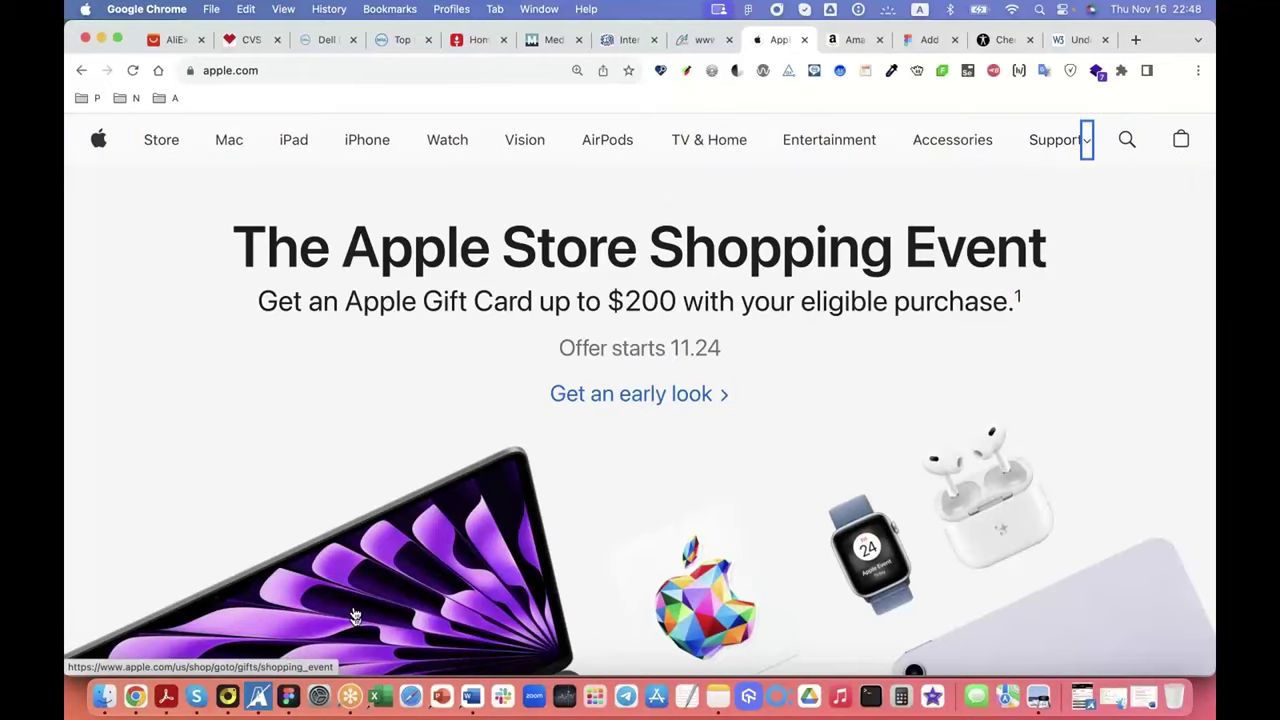
key(Return)
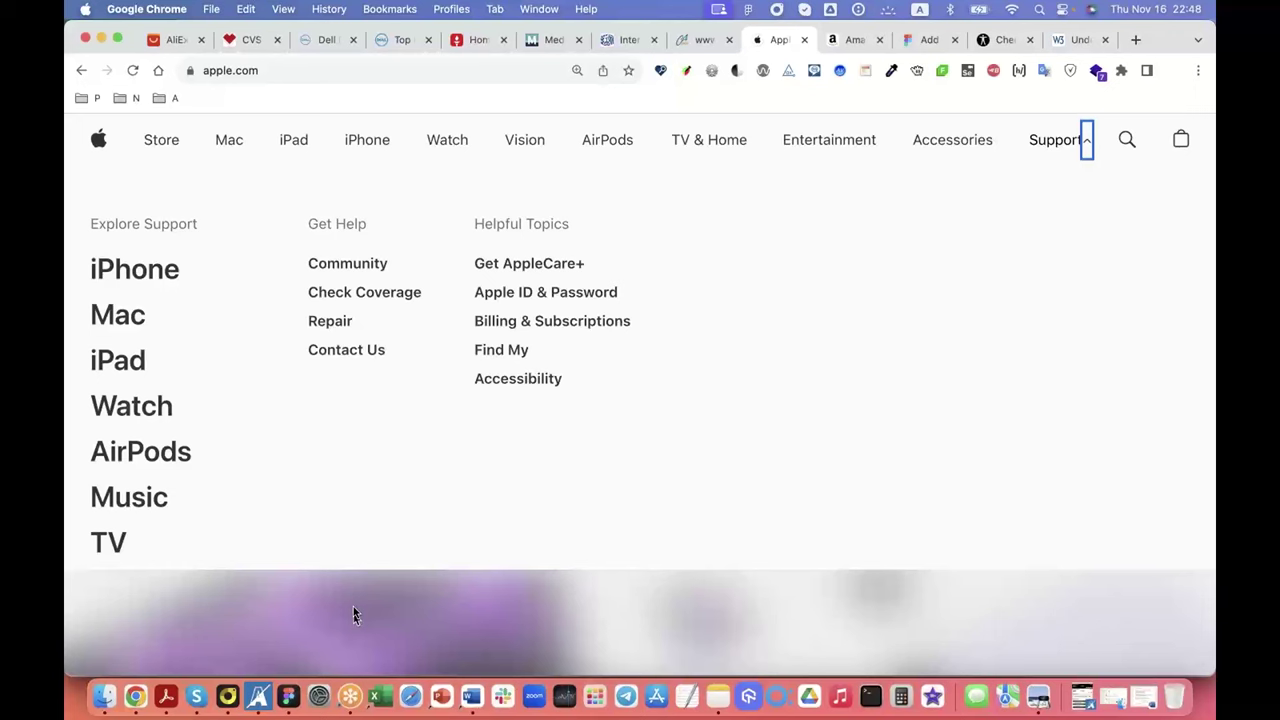
key(Tab)
key(Tab)
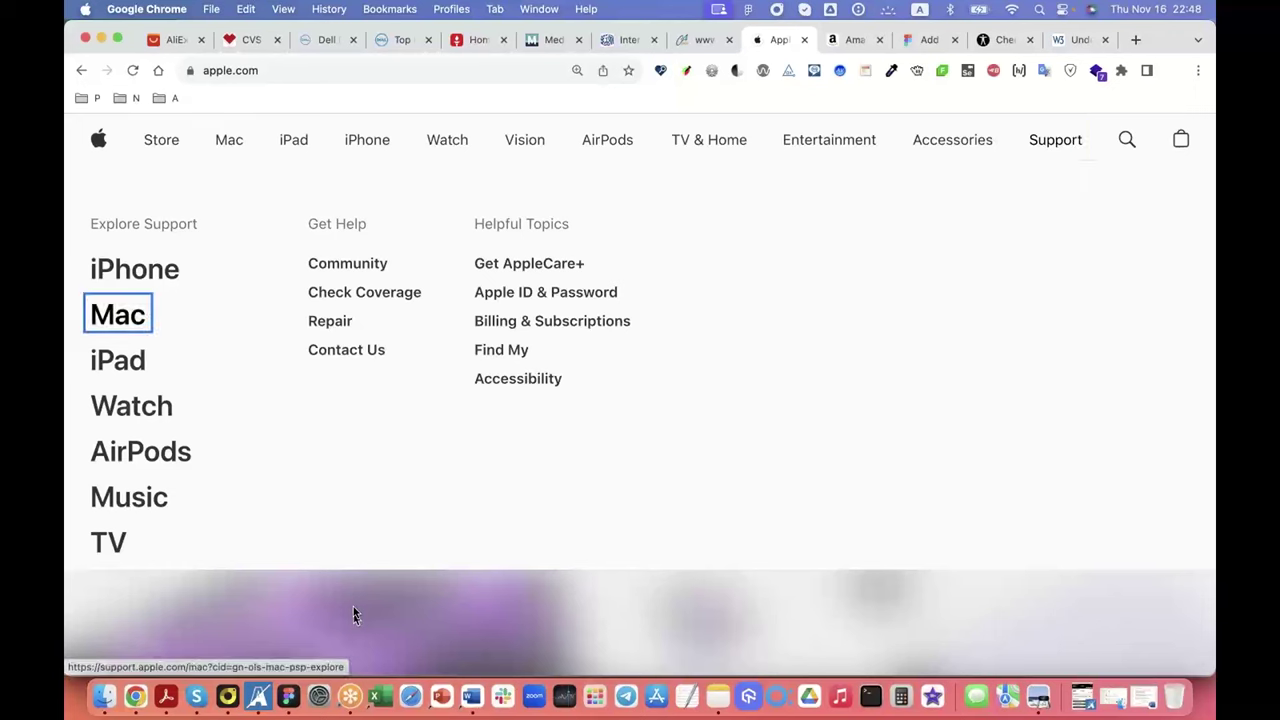
key(Tab)
key(Tab)
key(Tab)
key(Tab)
key(Tab)
key(Tab)
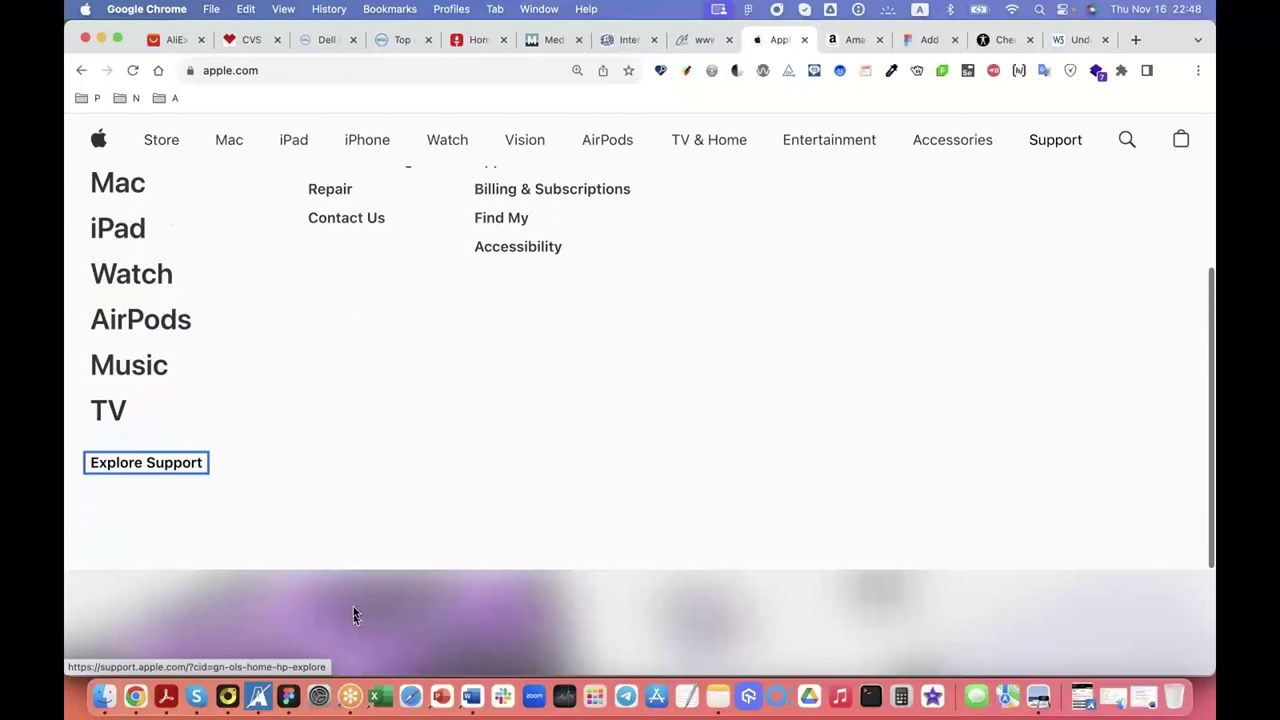
Step: Move keyboard focus through the remaining Support submenu links and the shopping bag, out to the "Get an early look" link
key(Tab)
key(Tab)
key(Tab)
key(Tab)
key(Tab)
key(Tab)
key(Tab)
key(Tab)
key(Tab)
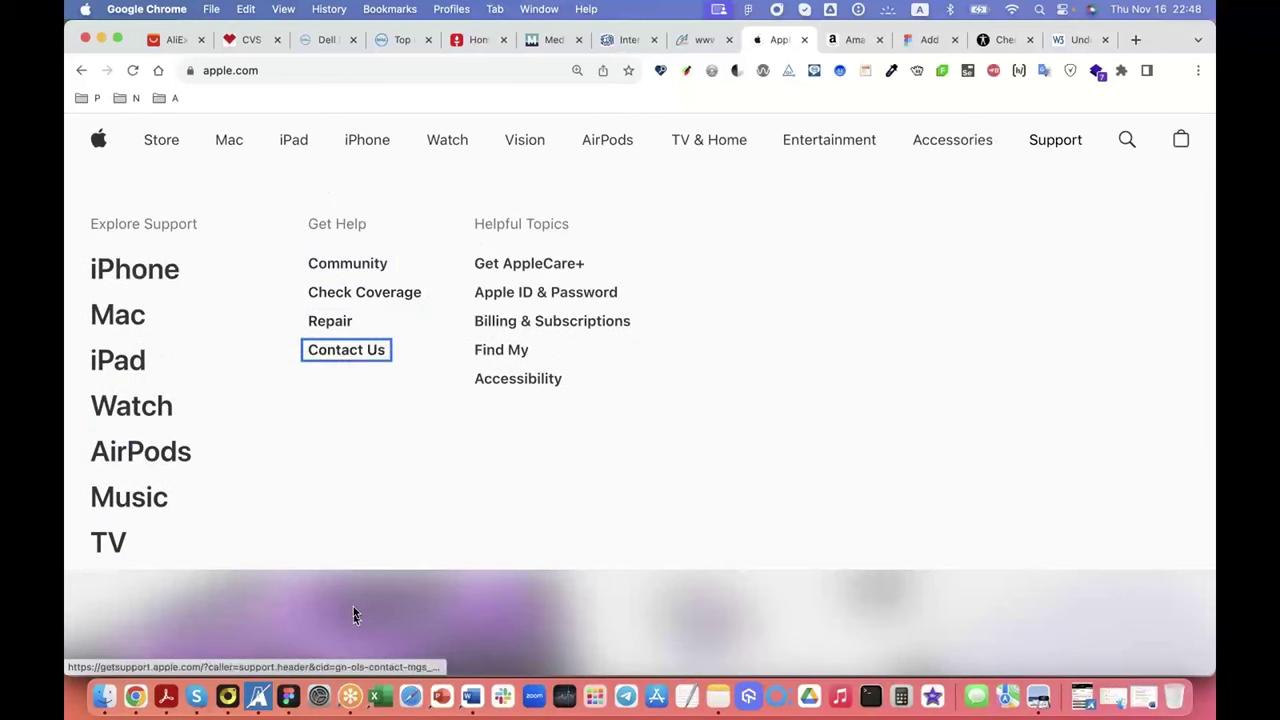
key(Tab)
key(Tab)
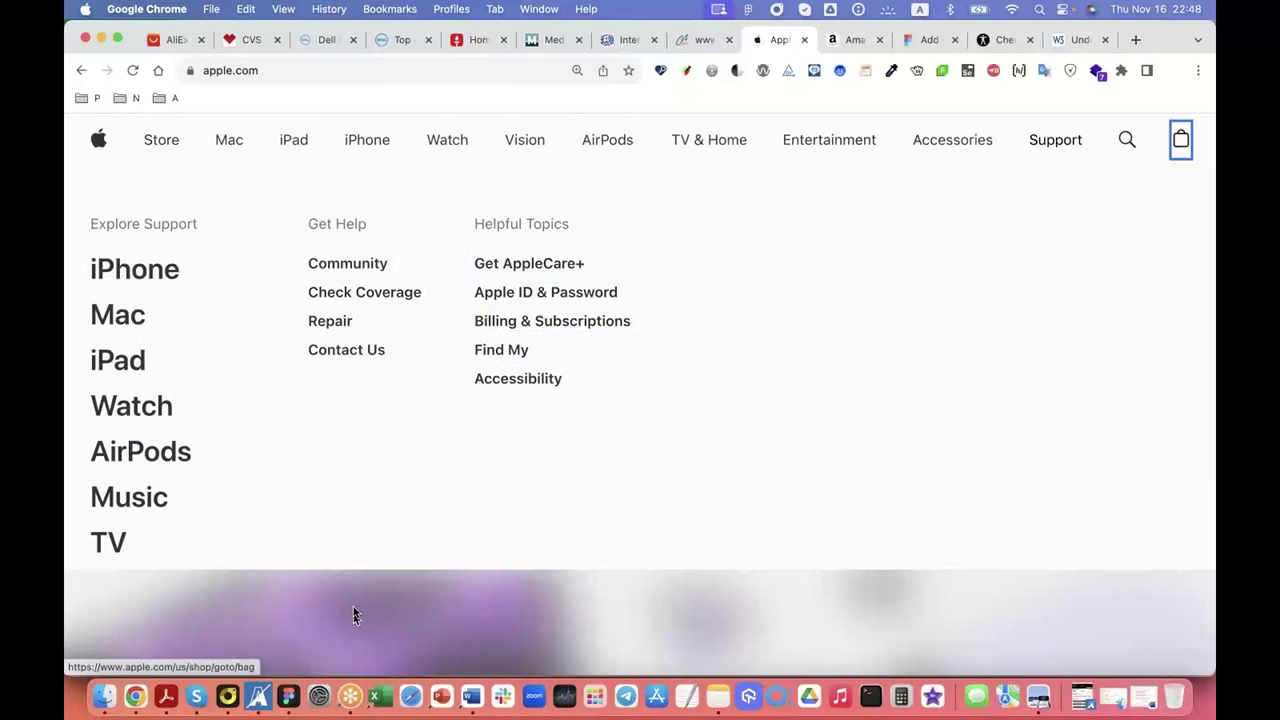
key(Tab)
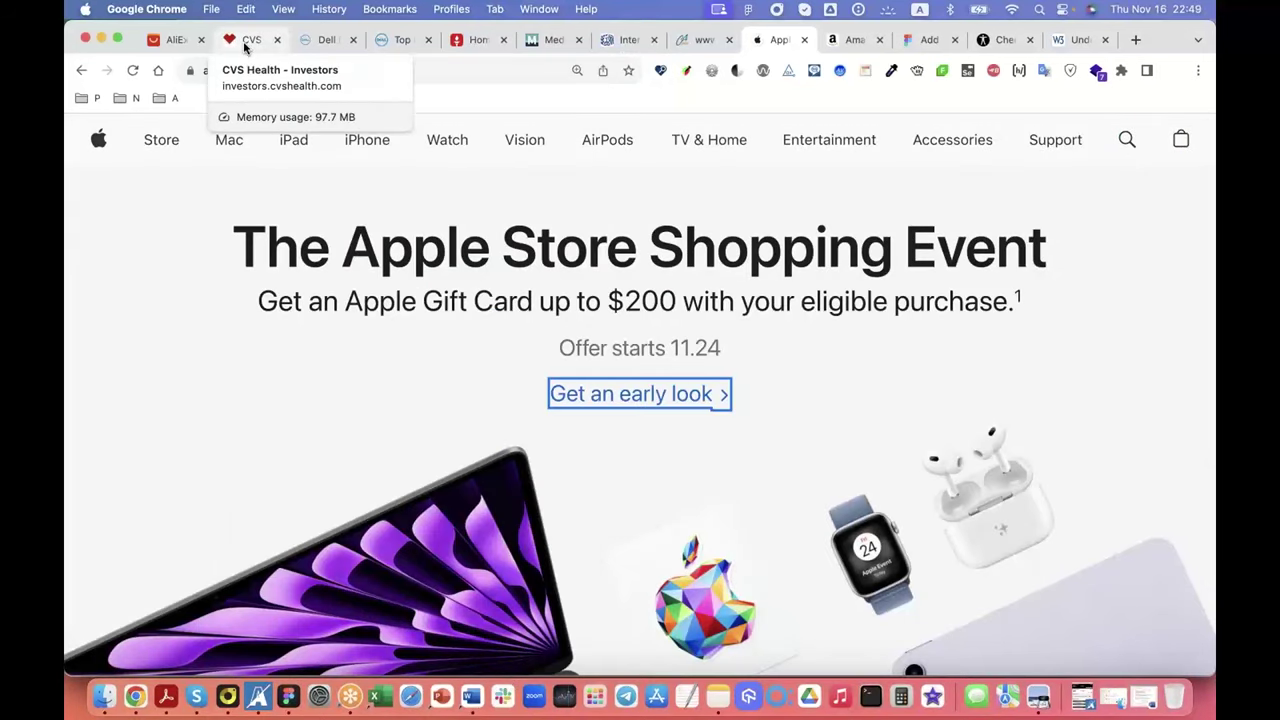
Step: Switch to the open AliExpress page
click(172, 42)
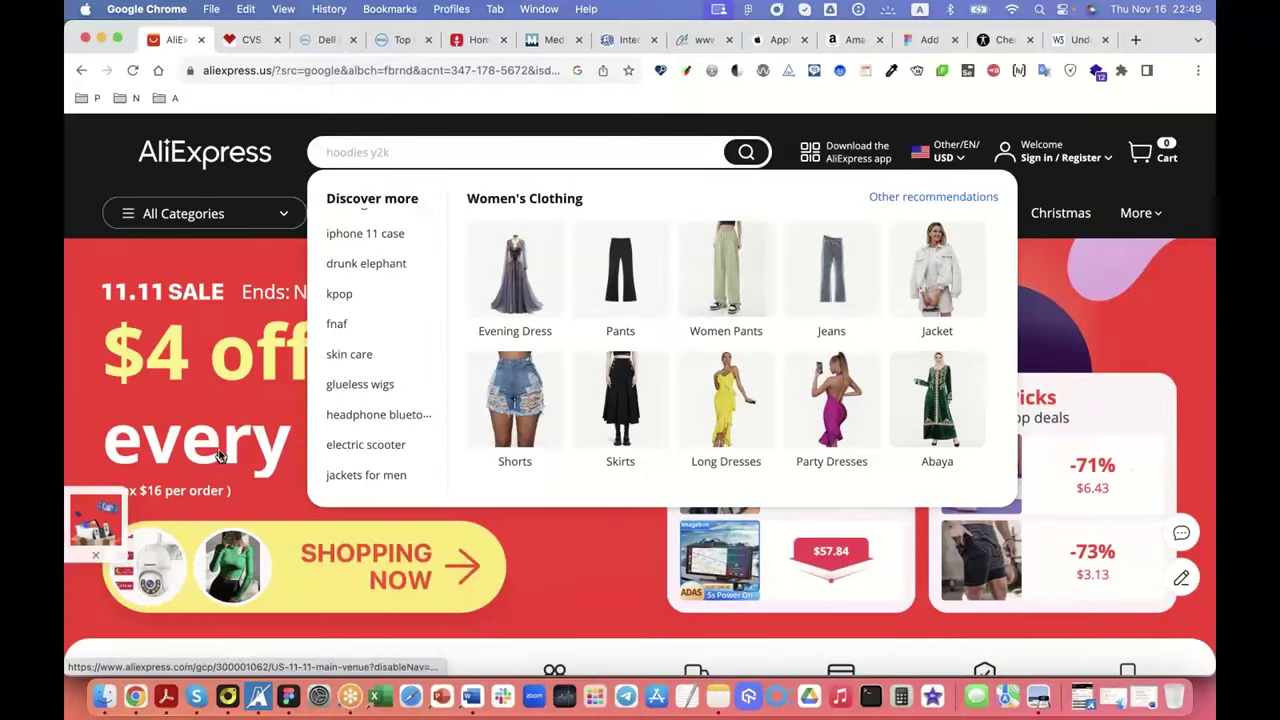
Step: Reload the AliExpress home page through its logo, then open the 11.11 Sale page and browse its deals
click(203, 160)
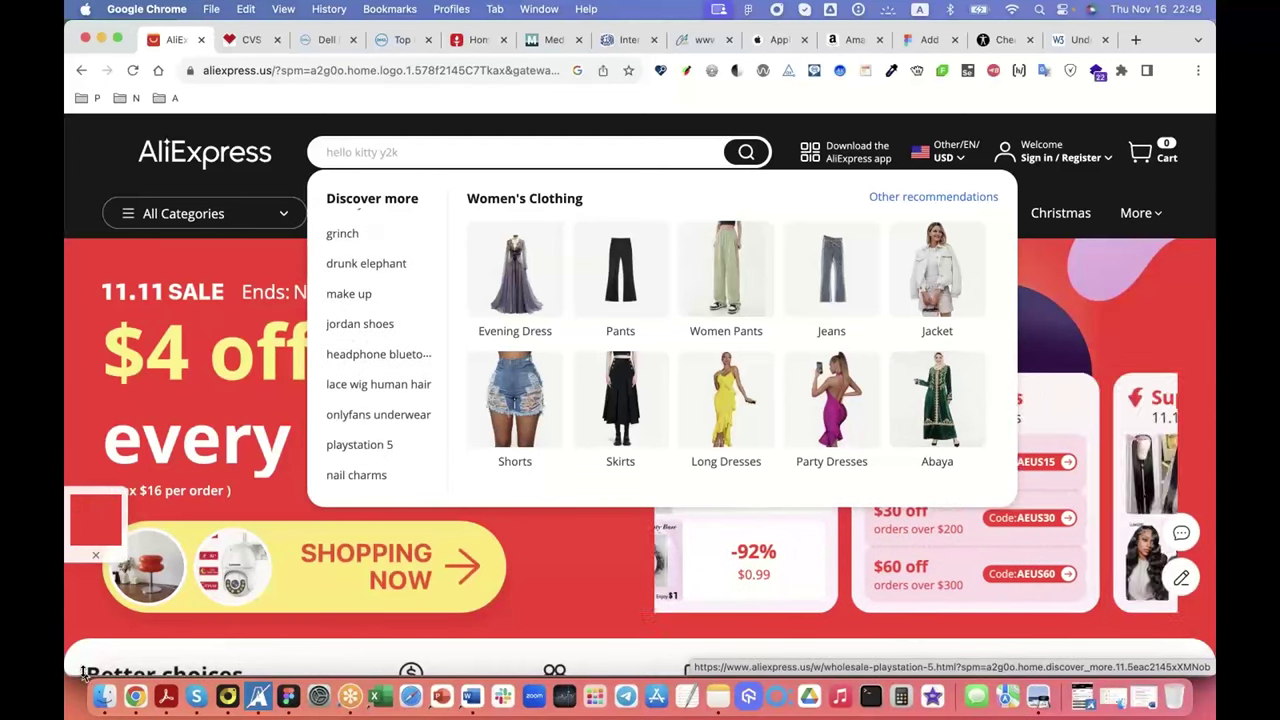
click(78, 138)
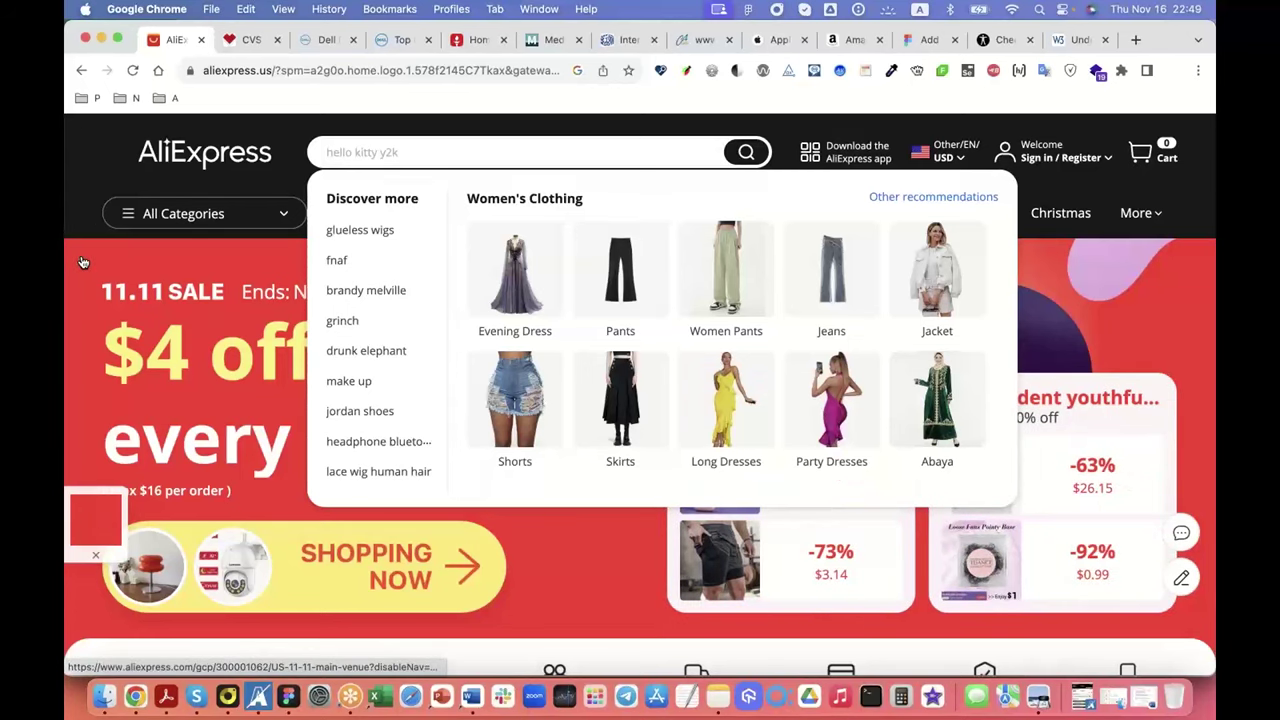
click(110, 287)
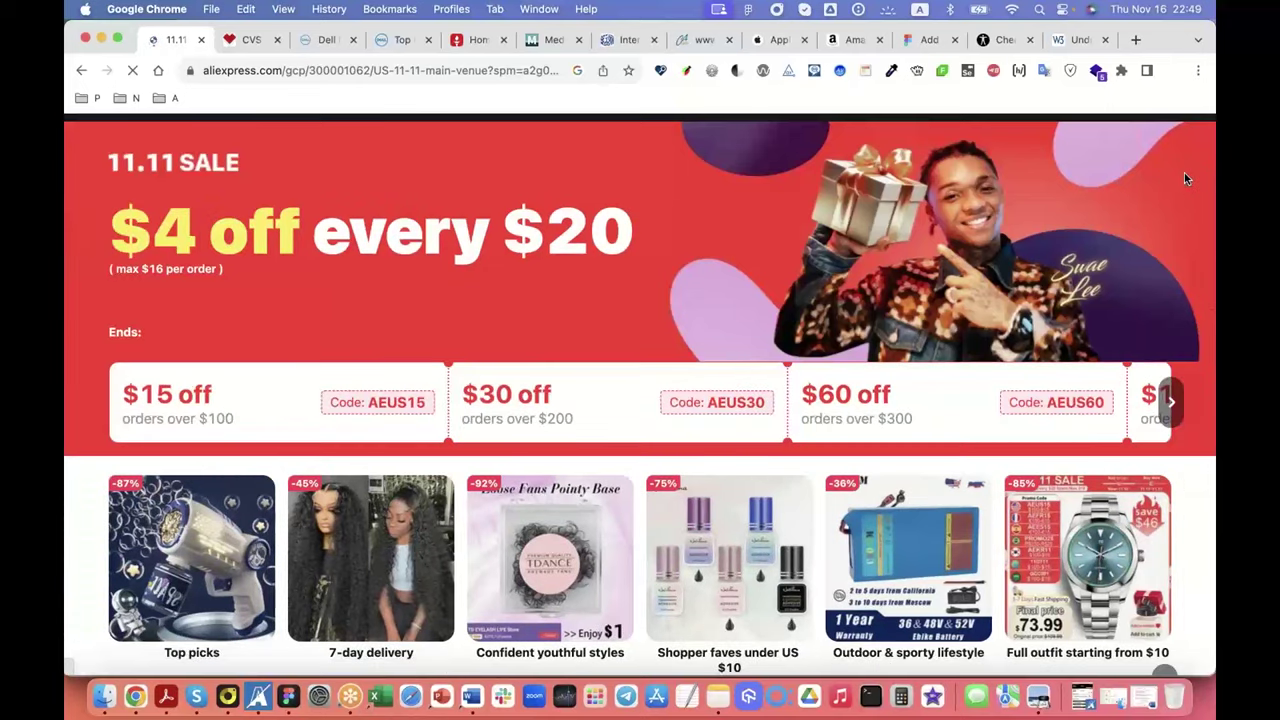
scroll(1185, 178, down, 15)
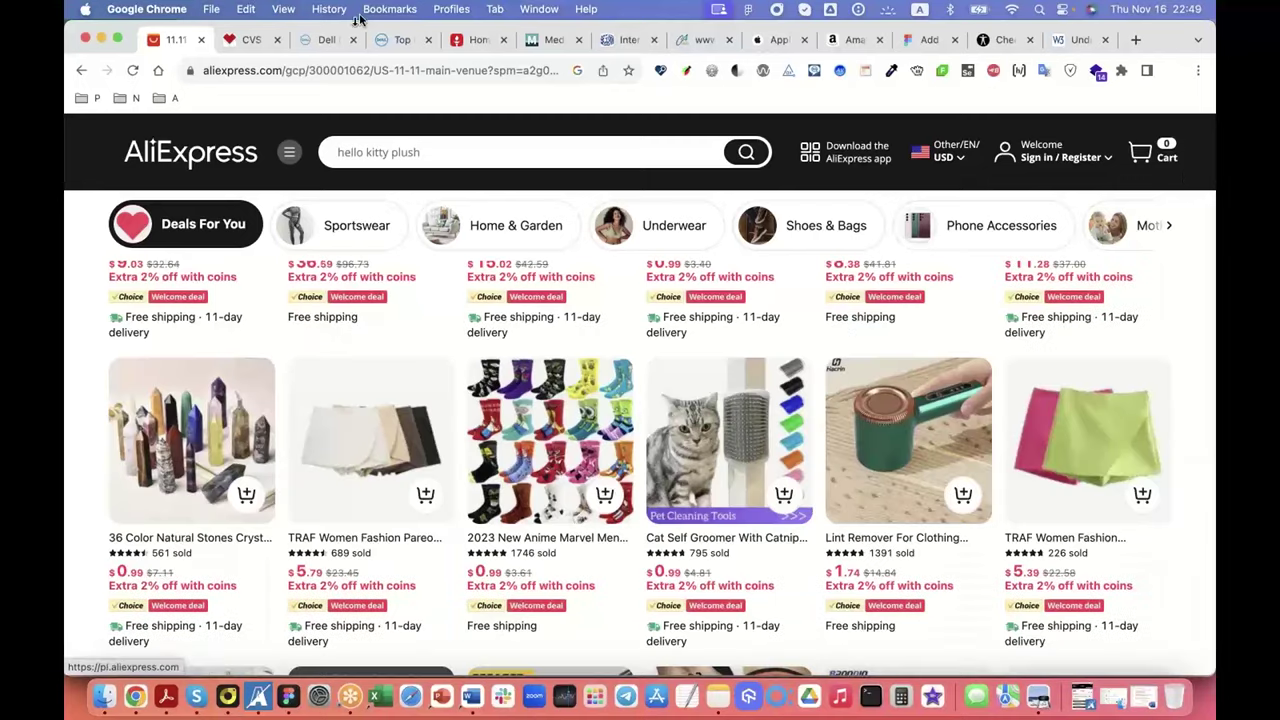
Step: Switch to the open CVS Health Investors page and examine its sections down to Upcoming and Past Events & Presentations
click(238, 42)
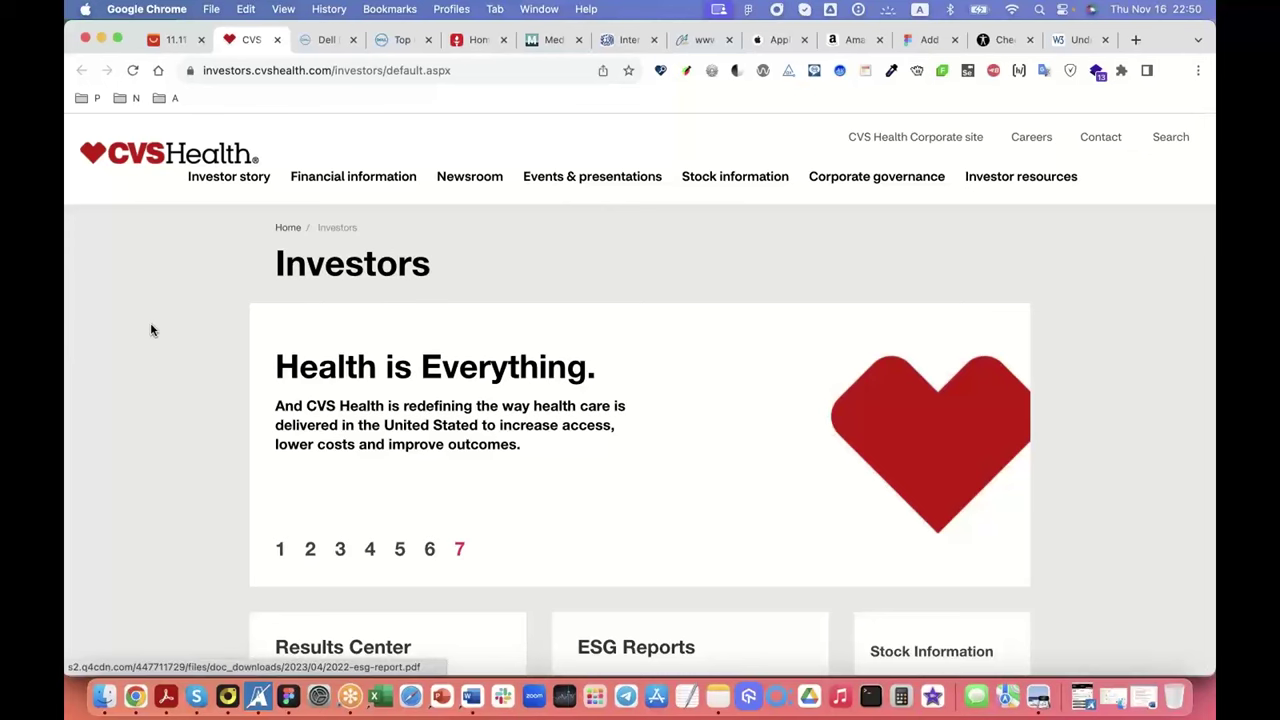
scroll(151, 330, down, 5)
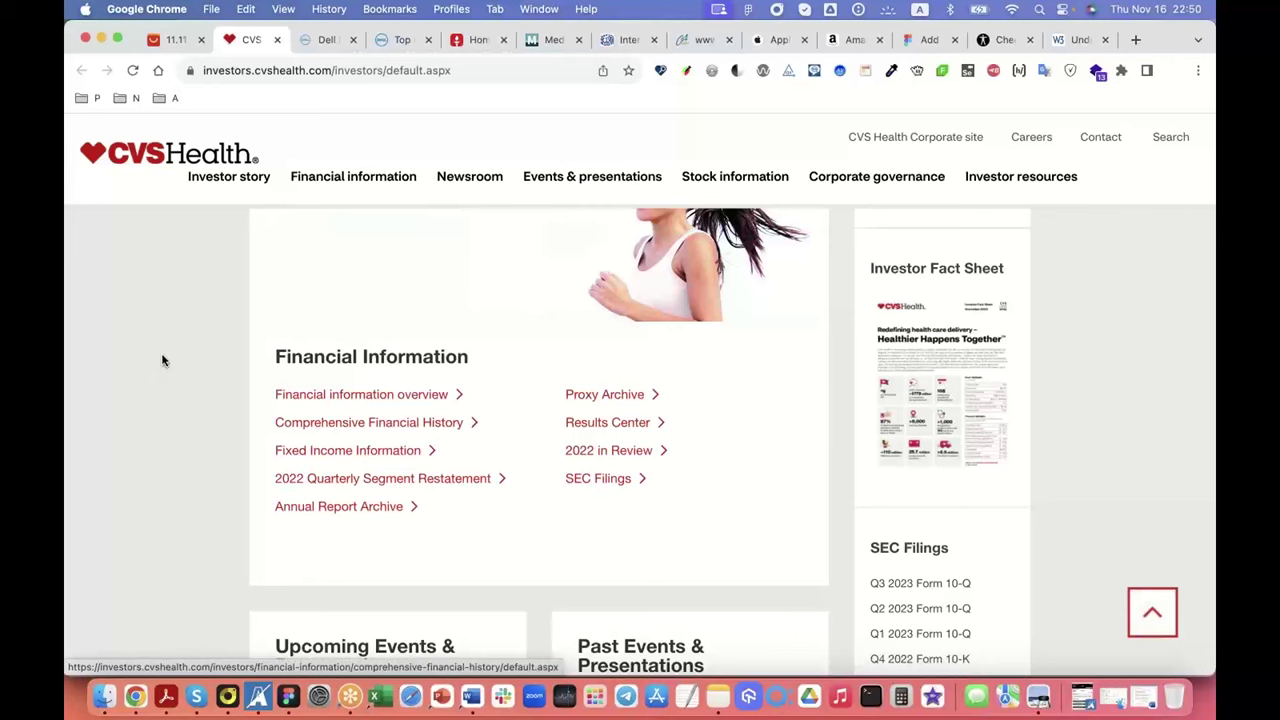
scroll(163, 360, up, 5)
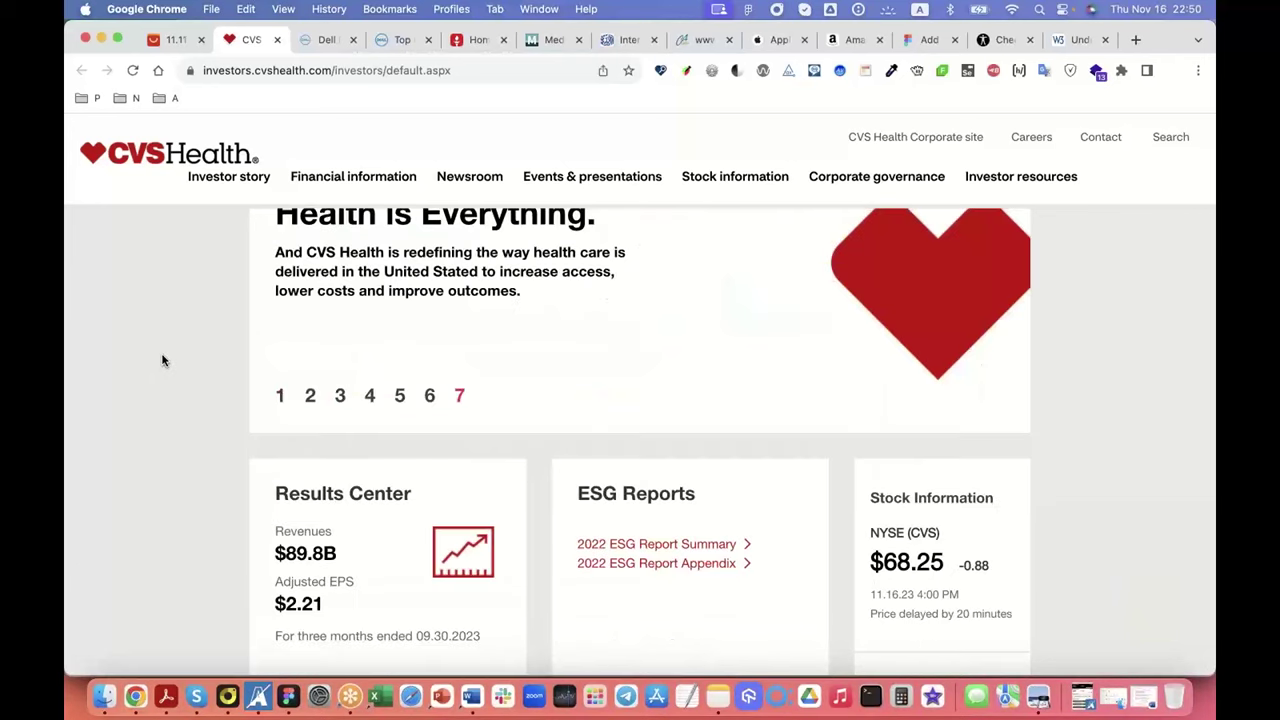
scroll(163, 360, down, 5)
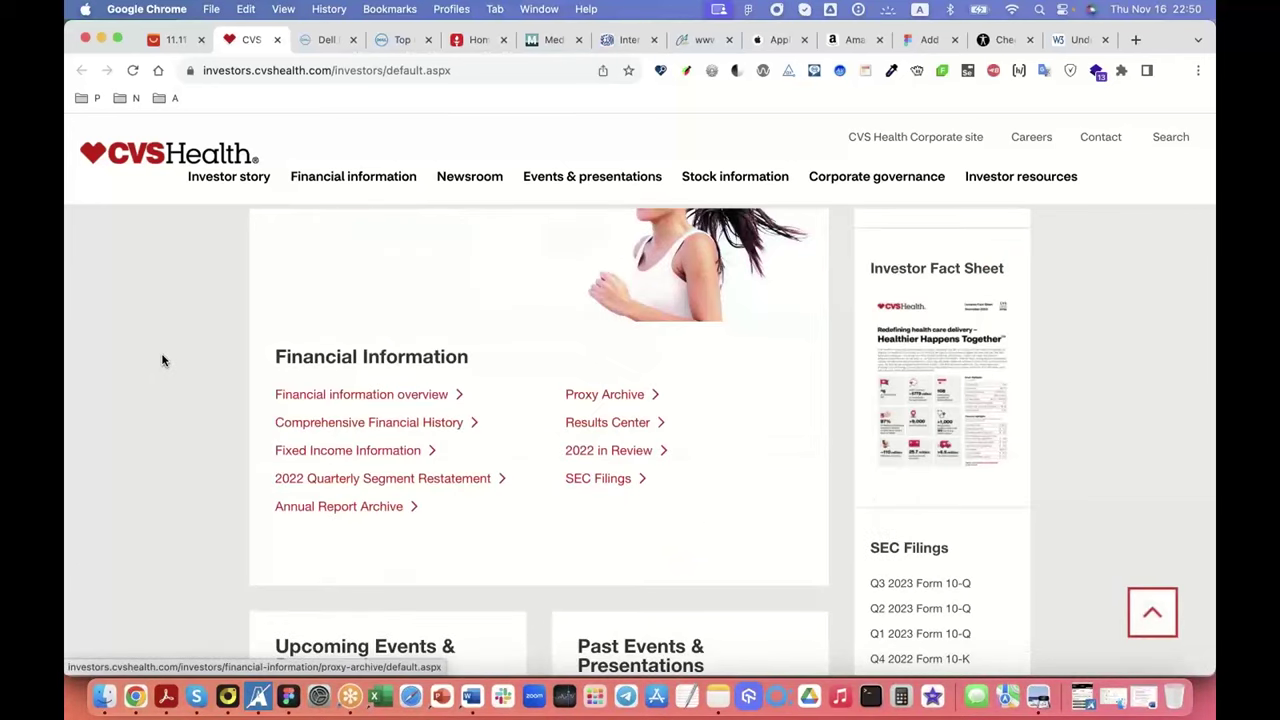
scroll(163, 360, down, 3)
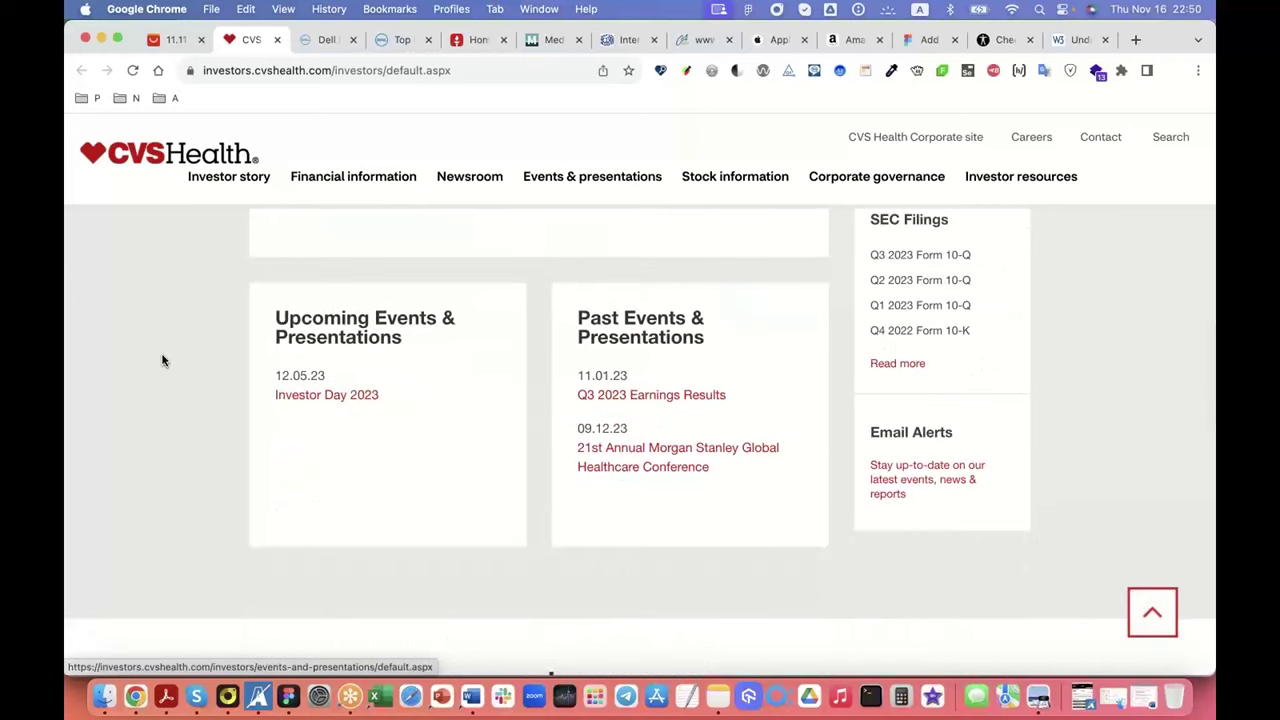
scroll(163, 360, up, 3)
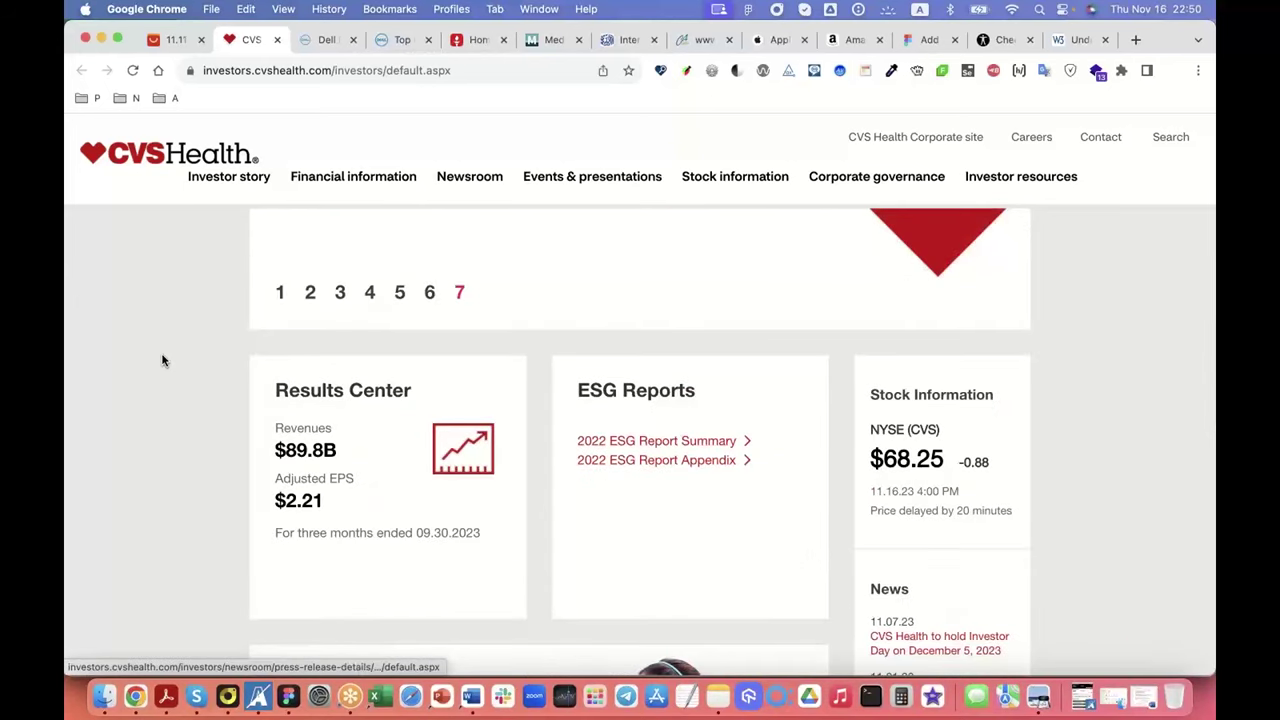
scroll(163, 360, down, 3)
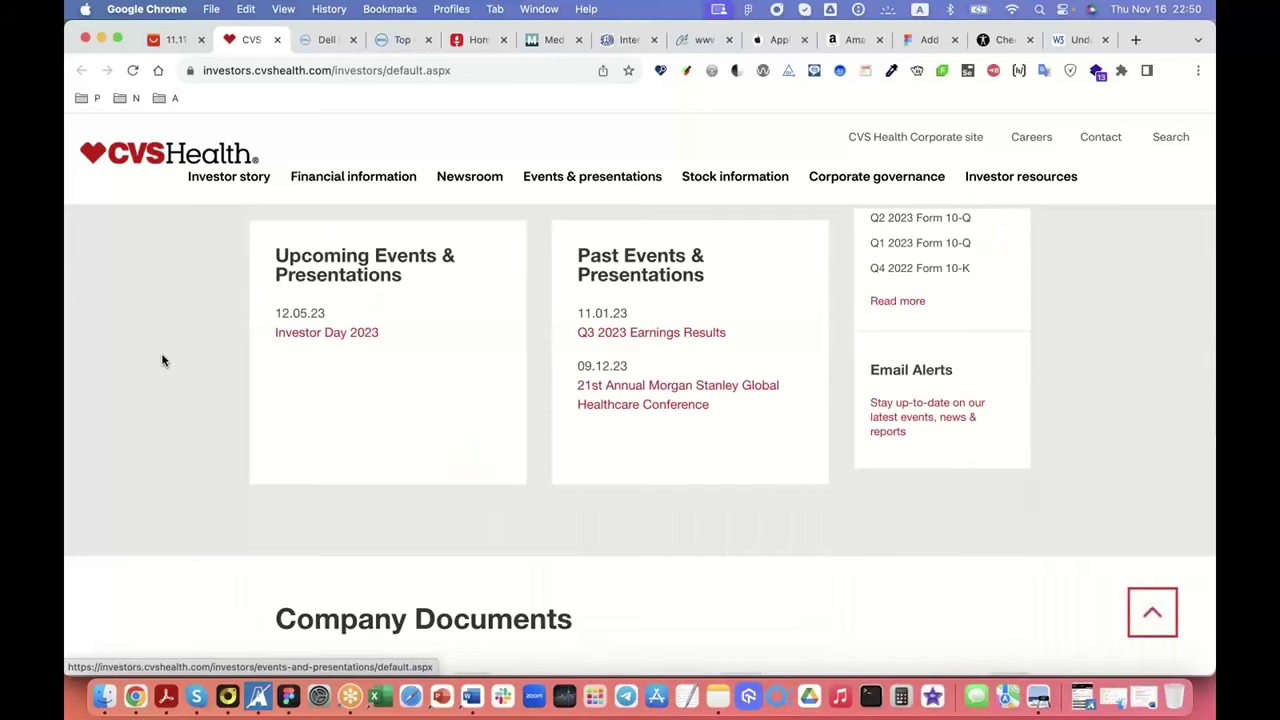
scroll(163, 360, up, 3)
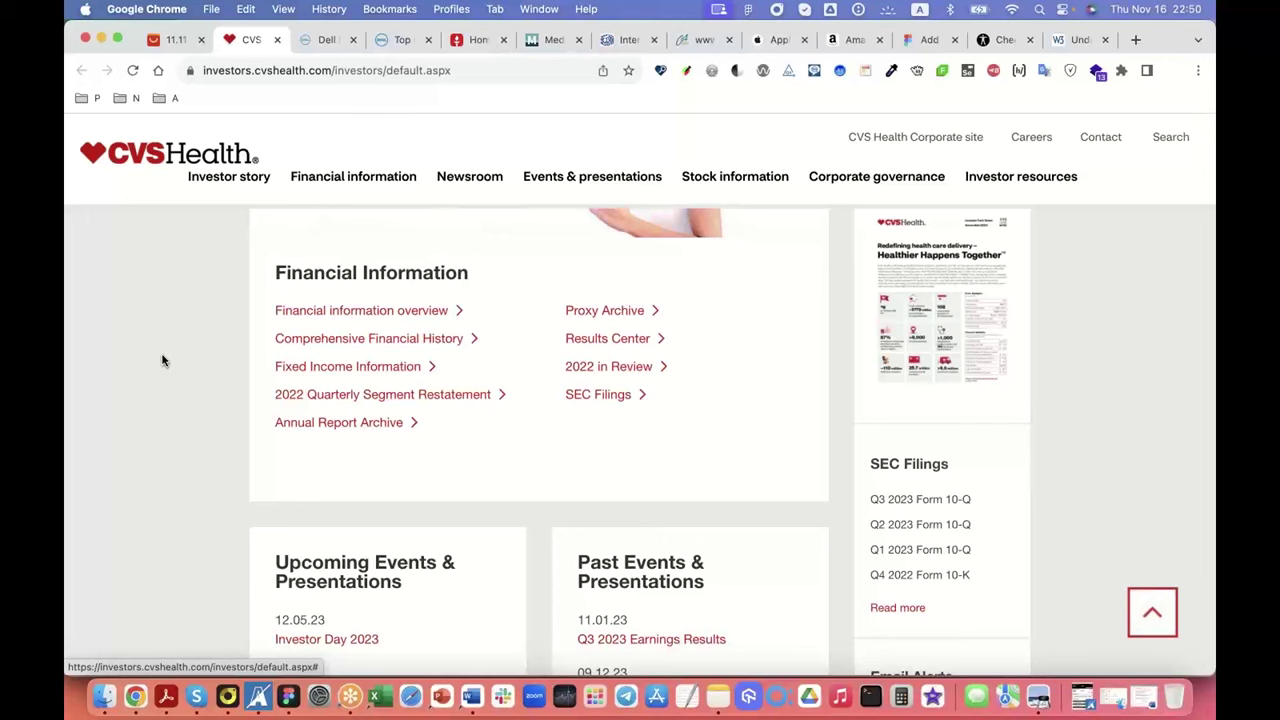
Step: Move keyboard focus backwards through the CVS Health page's links and the carousel up into the navigation bar
key(shift+Tab)
key(shift+Tab)
key(shift+Tab)
key(shift+Tab)
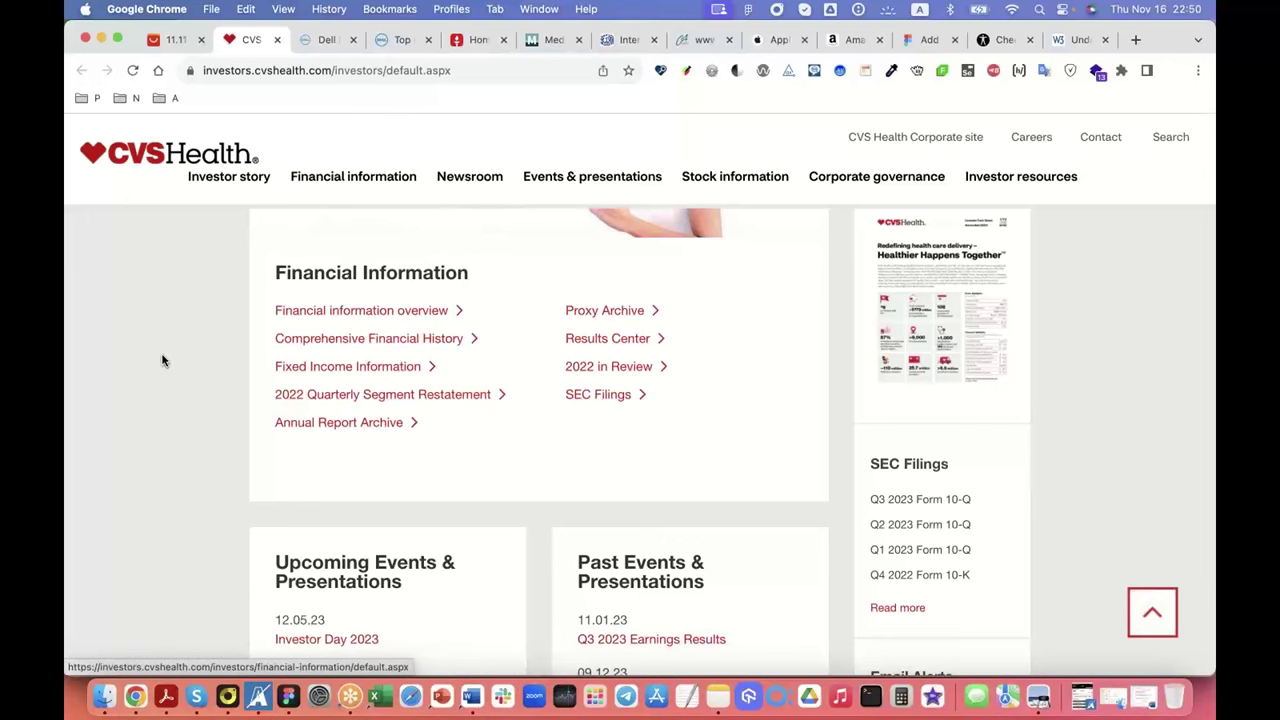
scroll(163, 360, up, 3)
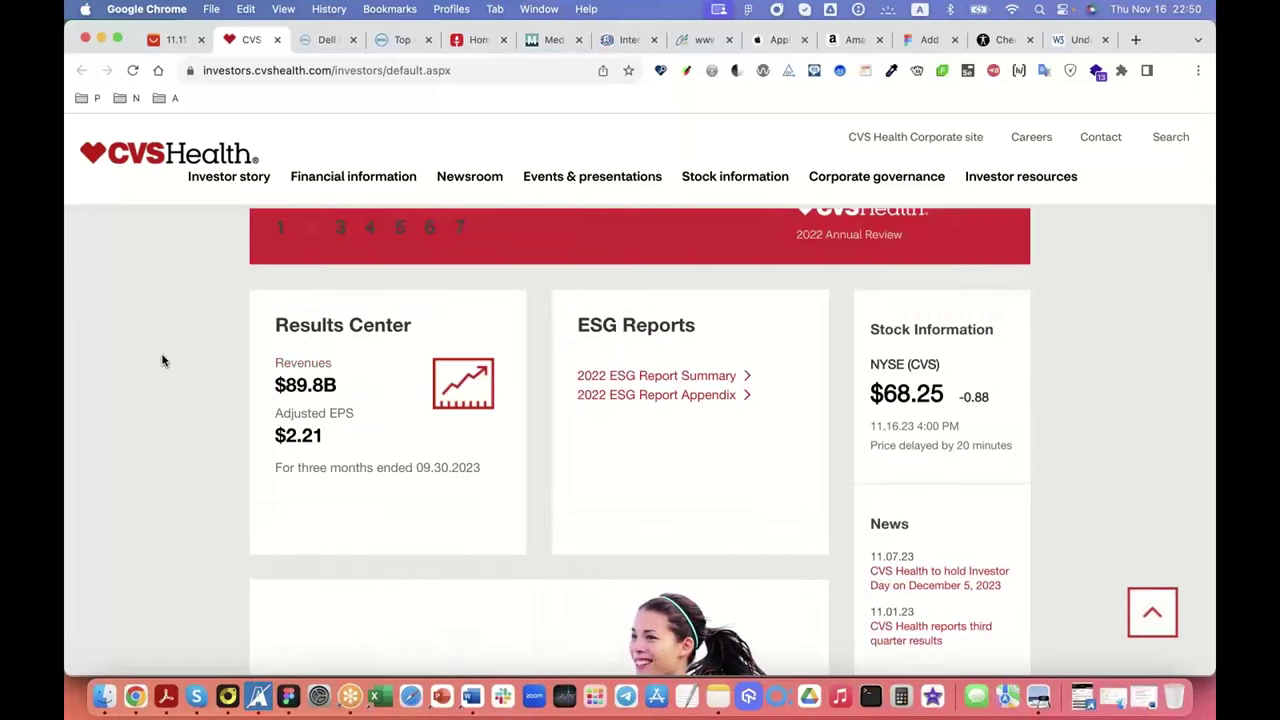
key(shift+Tab)
key(shift+Tab)
key(shift+Tab)
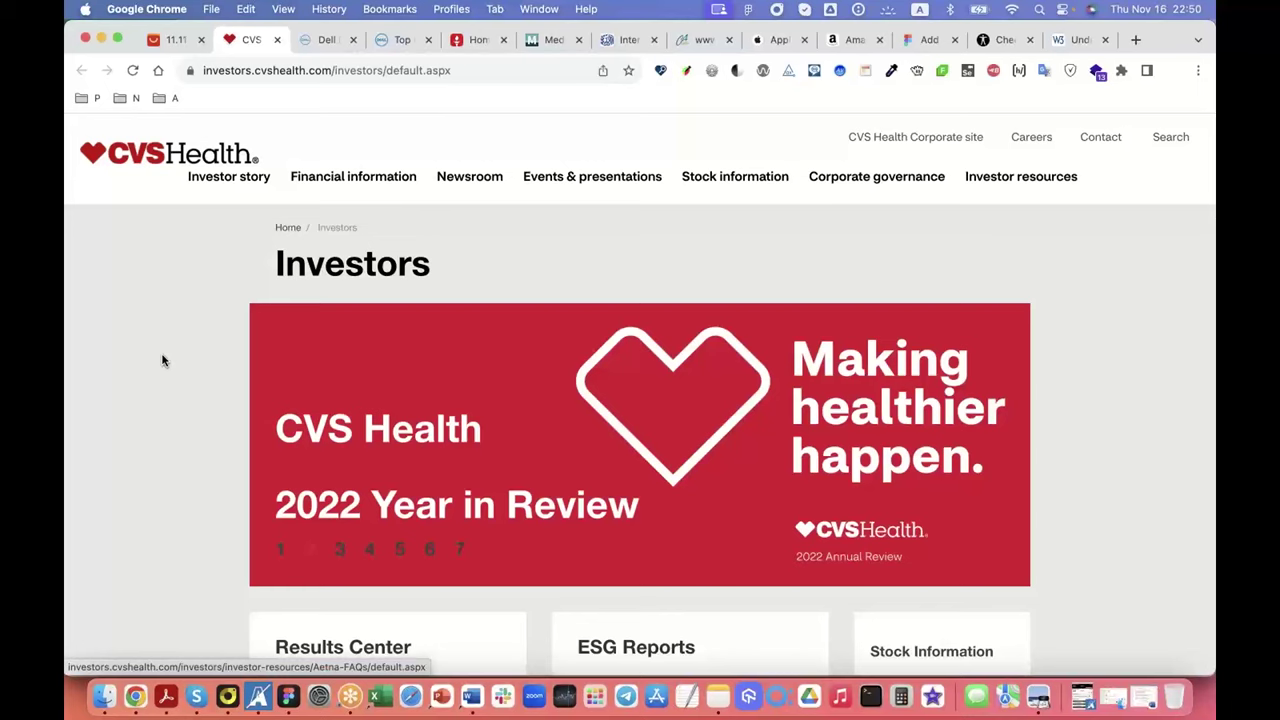
key(shift+Tab)
key(shift+Tab)
key(shift+Tab)
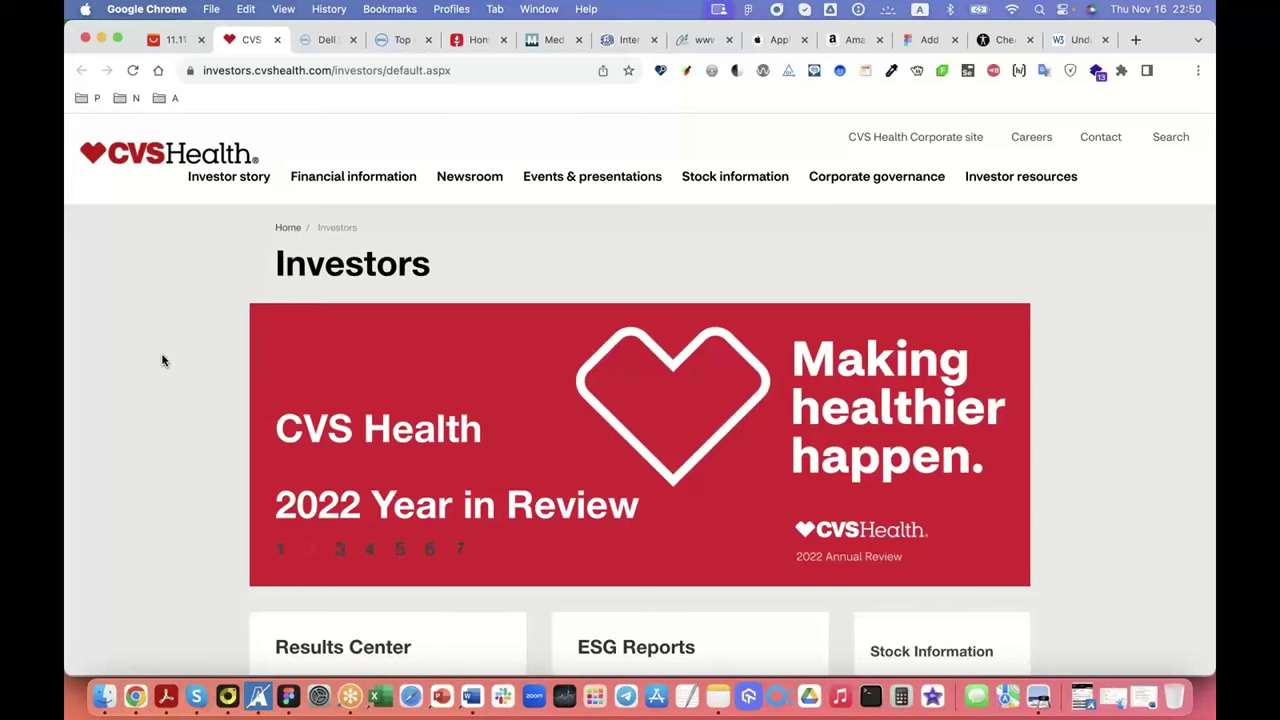
key(Tab)
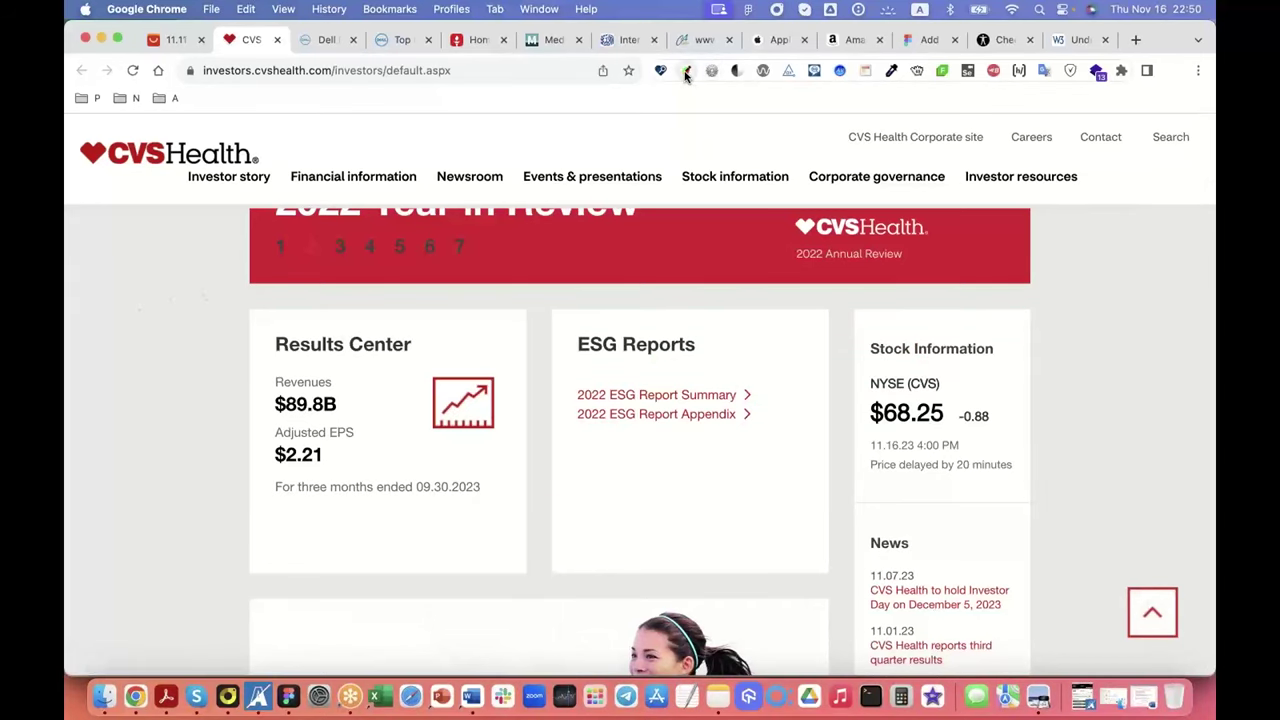
Step: Enable High Contrast on the CVS Health page with the Grayscale color scheme and review the page sections in it
scroll(1066, 389, down, 1)
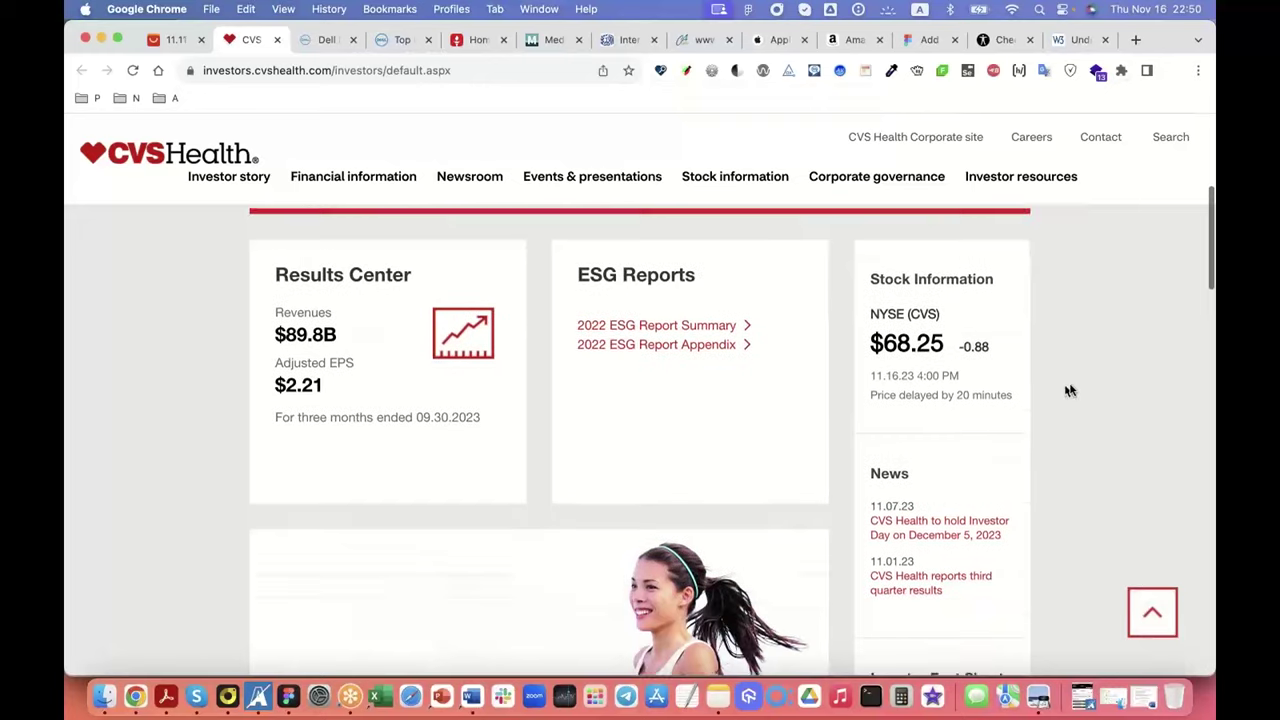
scroll(1071, 389, up, 3)
scroll(1071, 389, up, 1)
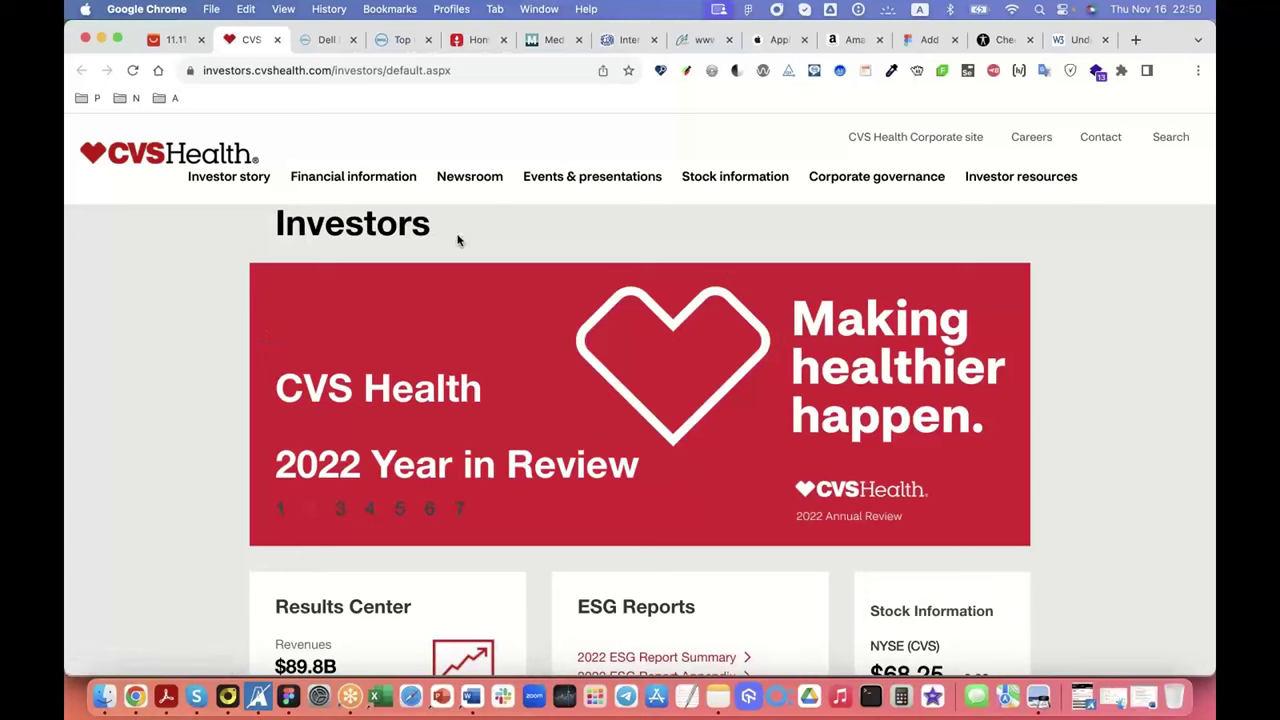
click(737, 76)
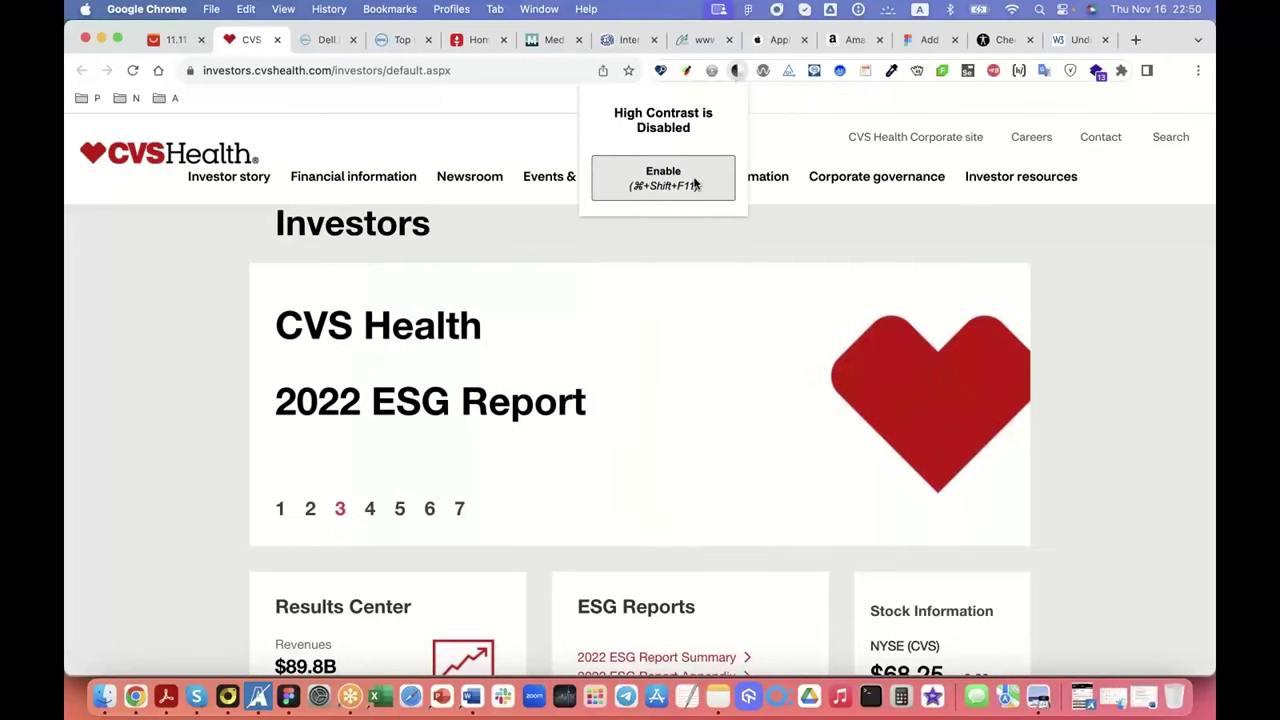
click(697, 185)
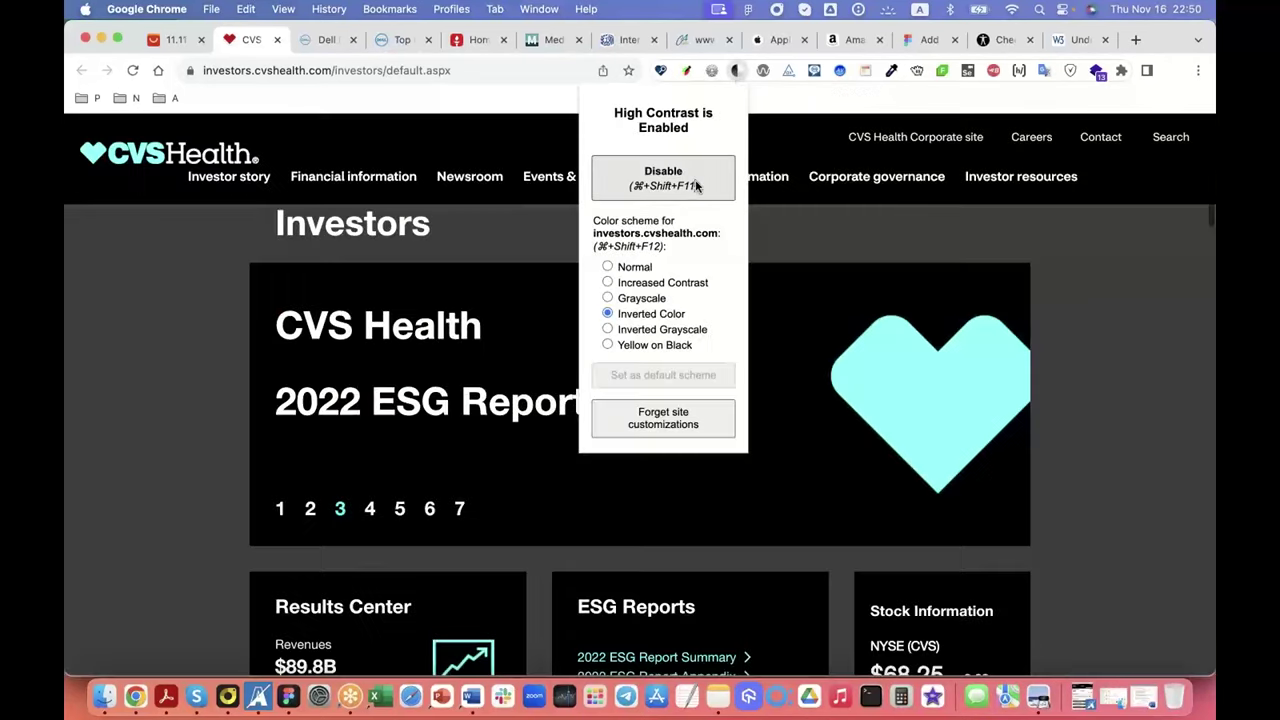
click(607, 298)
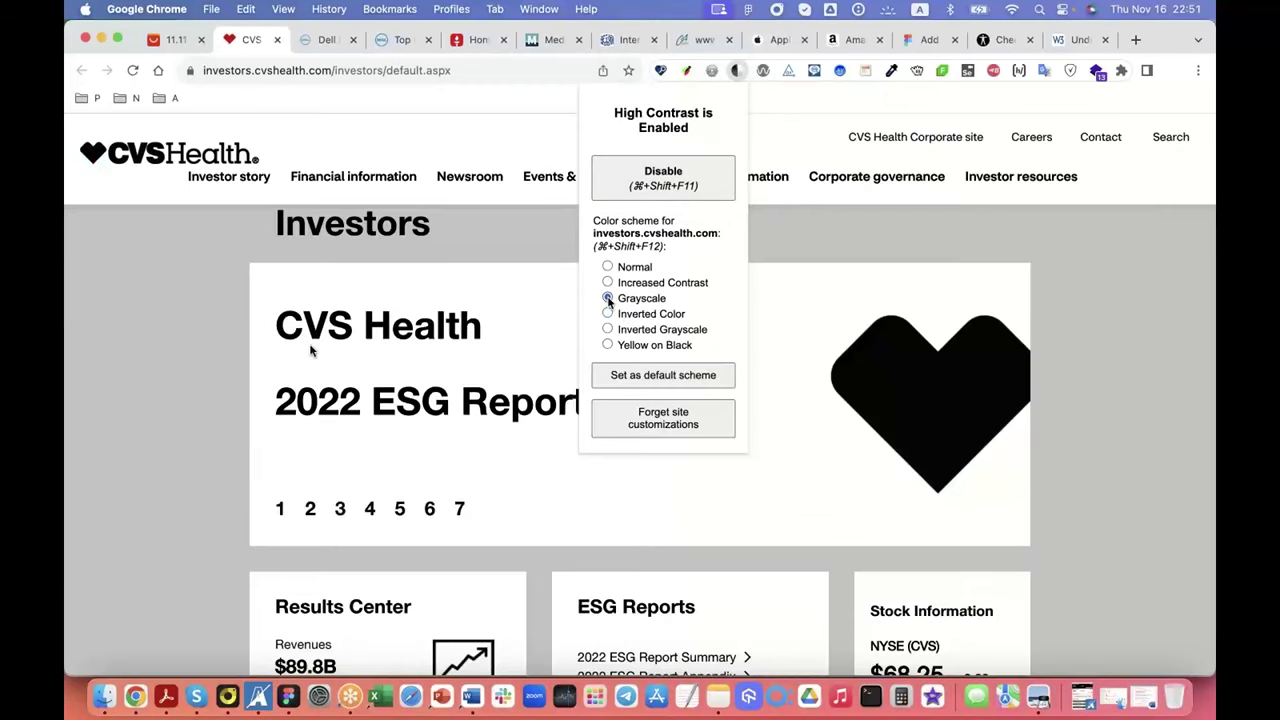
click(200, 335)
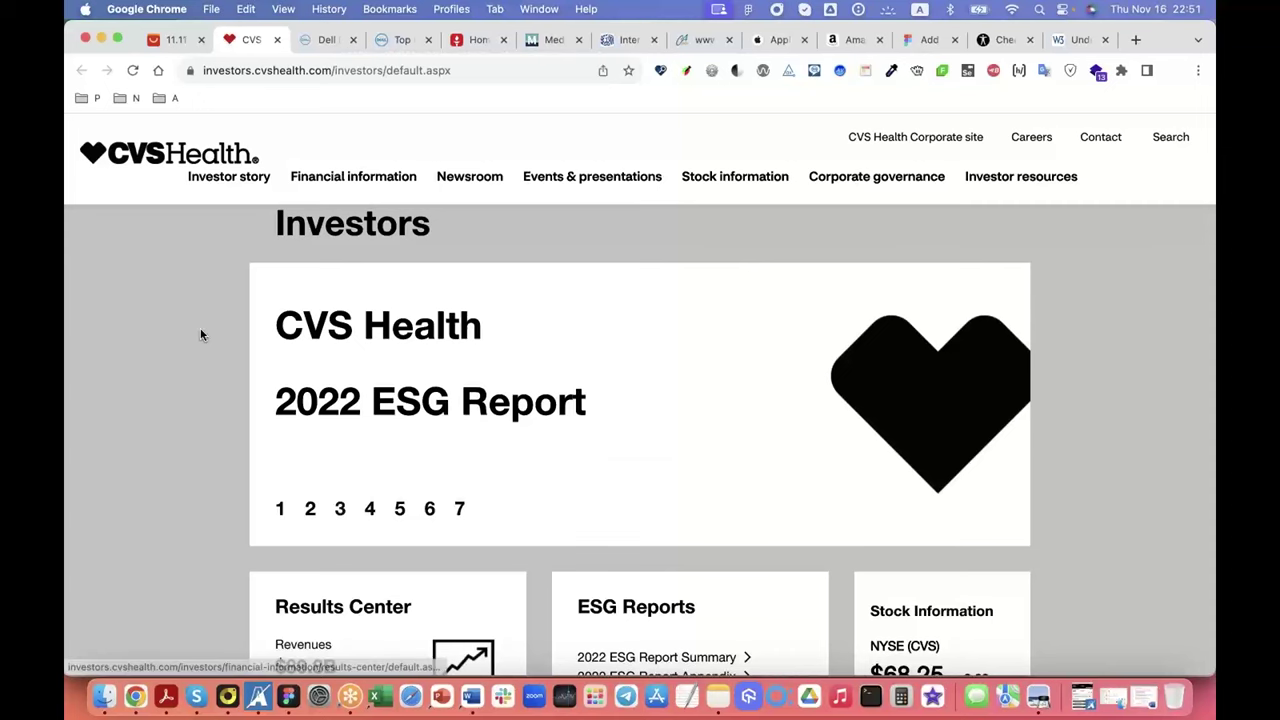
scroll(200, 335, down, 6)
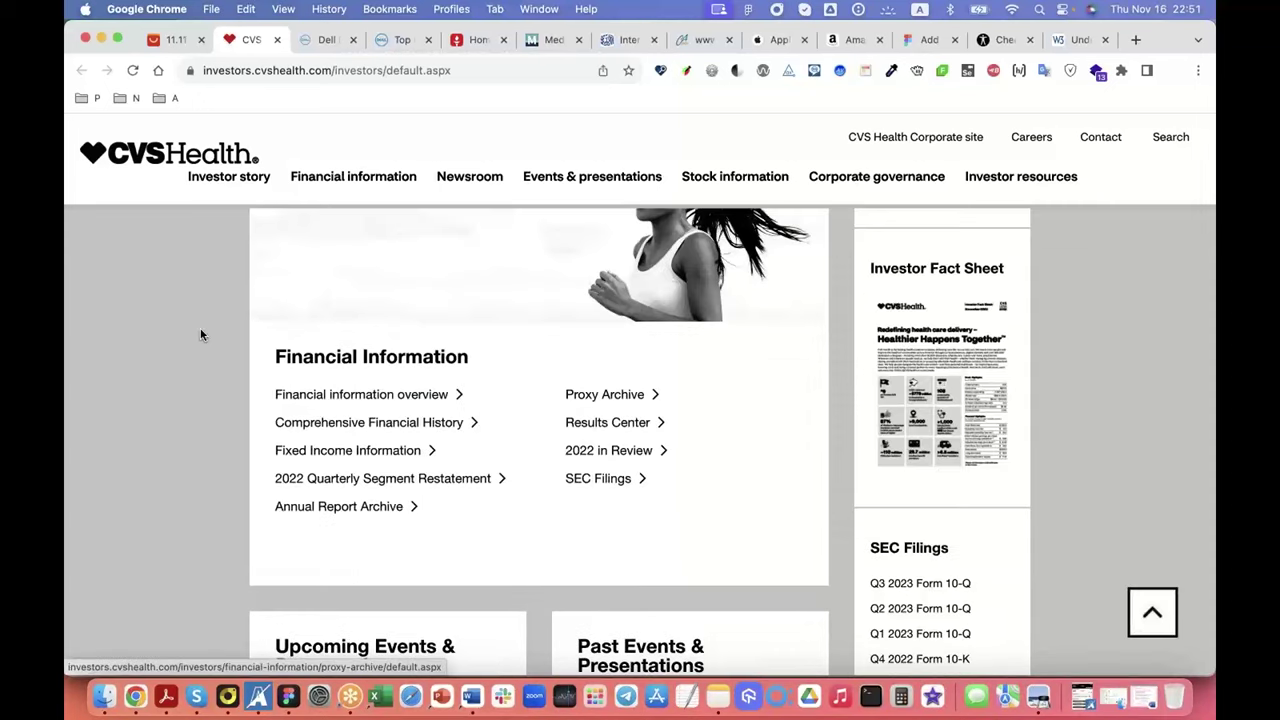
scroll(200, 335, down, 3)
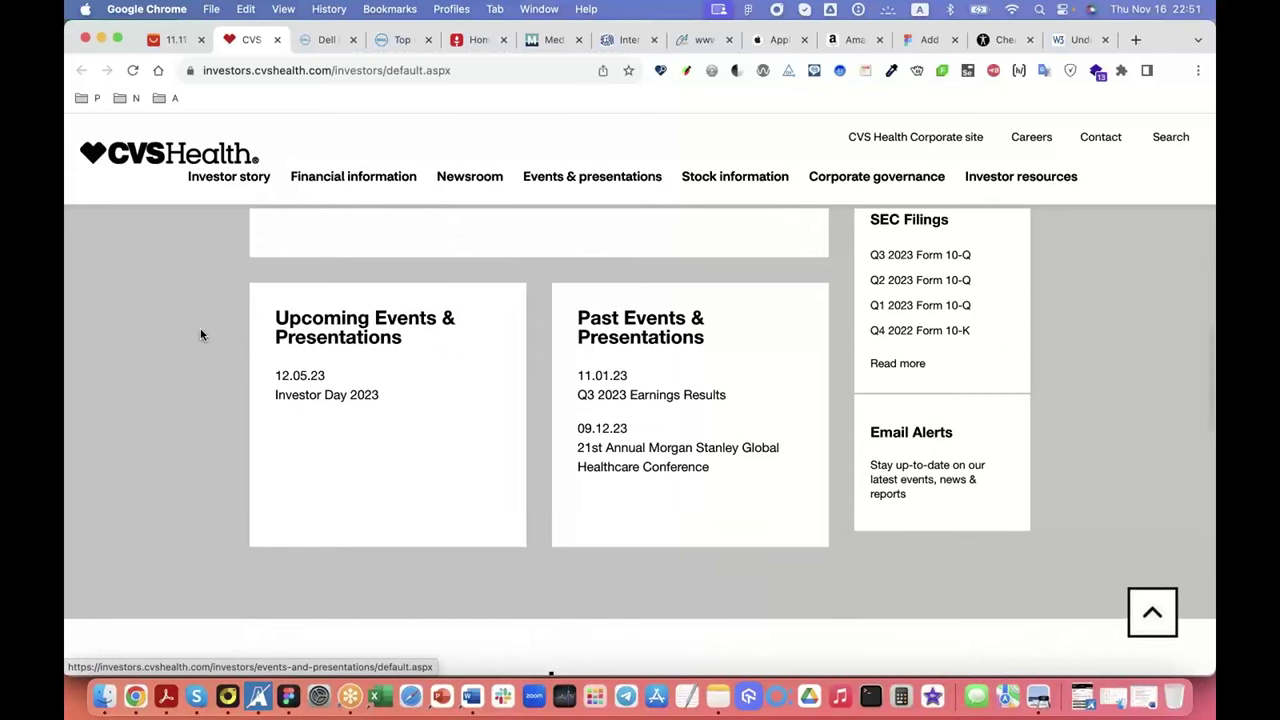
scroll(200, 335, up, 3)
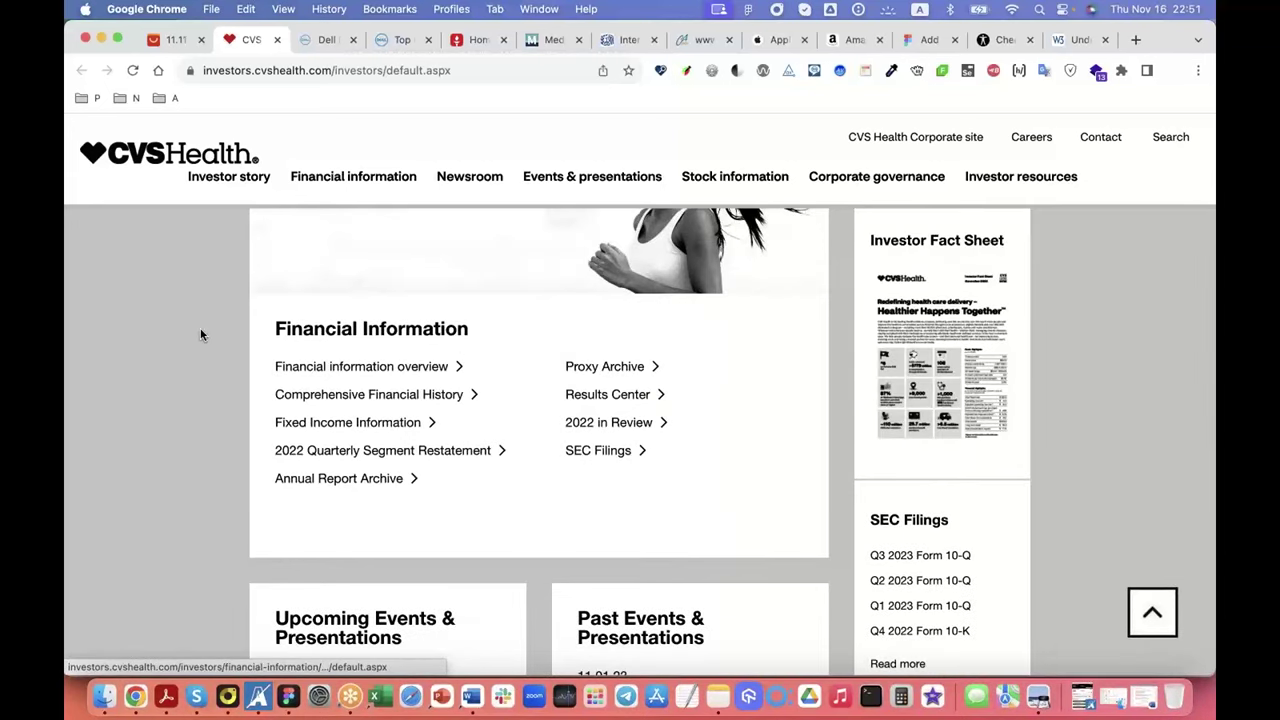
scroll(200, 335, up, 3)
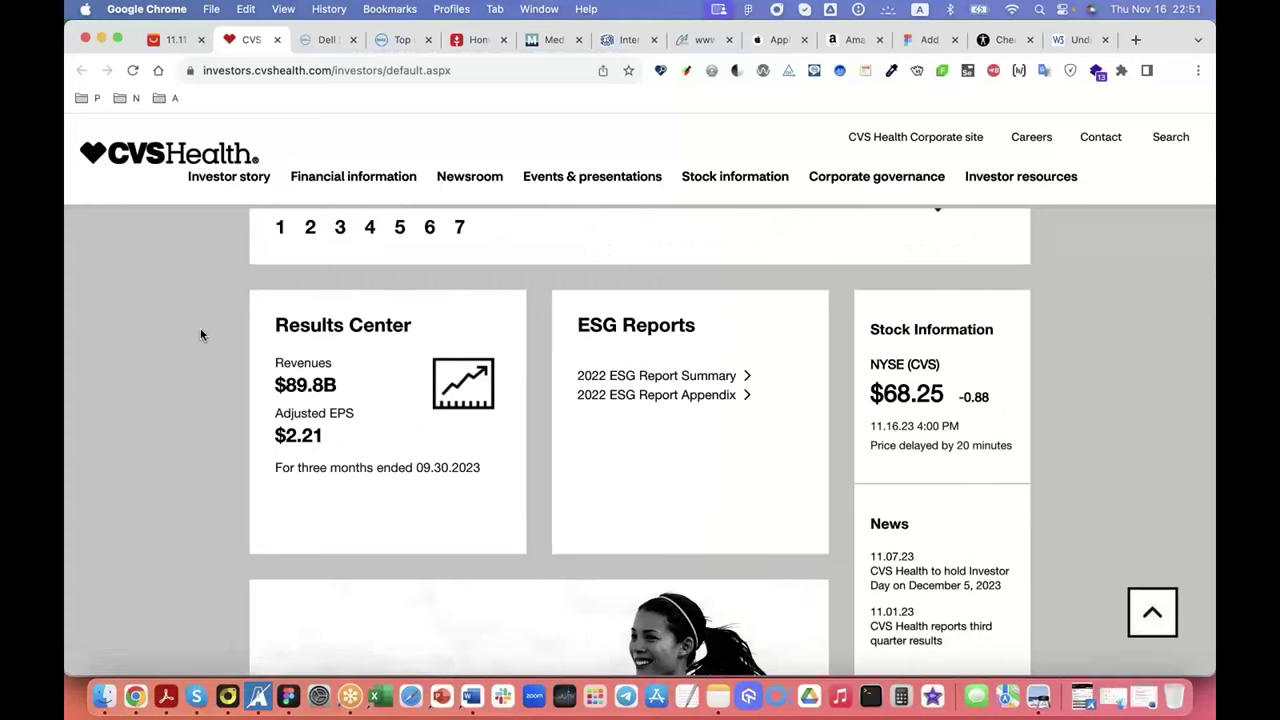
Step: Preview the page in the Increased Contrast color scheme and set the scheme back to Normal
click(737, 72)
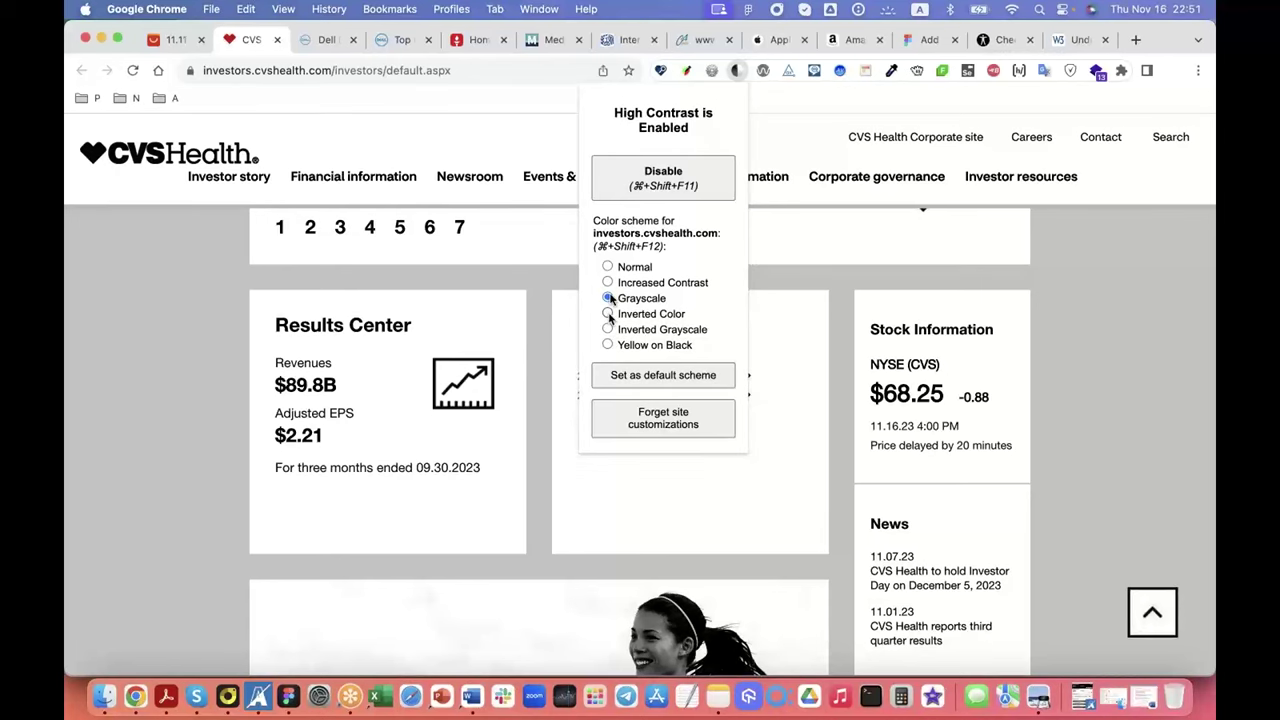
click(608, 283)
scroll(716, 493, down, 5)
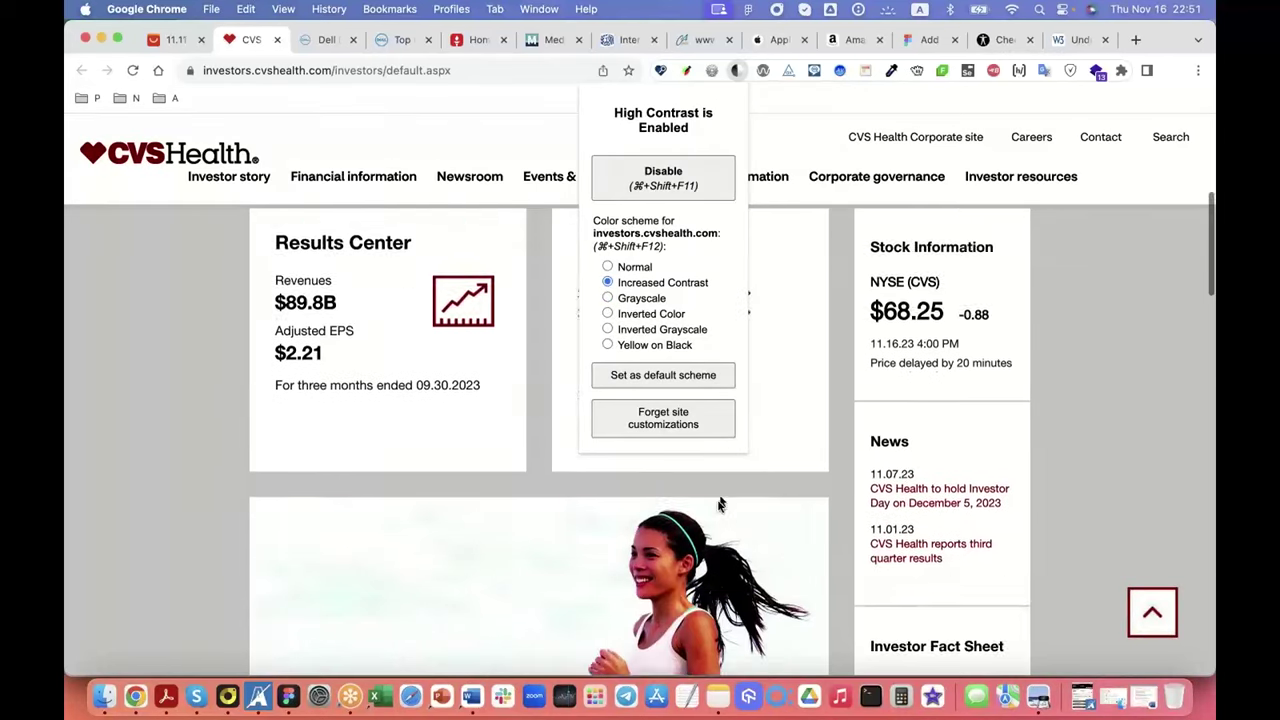
scroll(716, 493, up, 5)
click(608, 267)
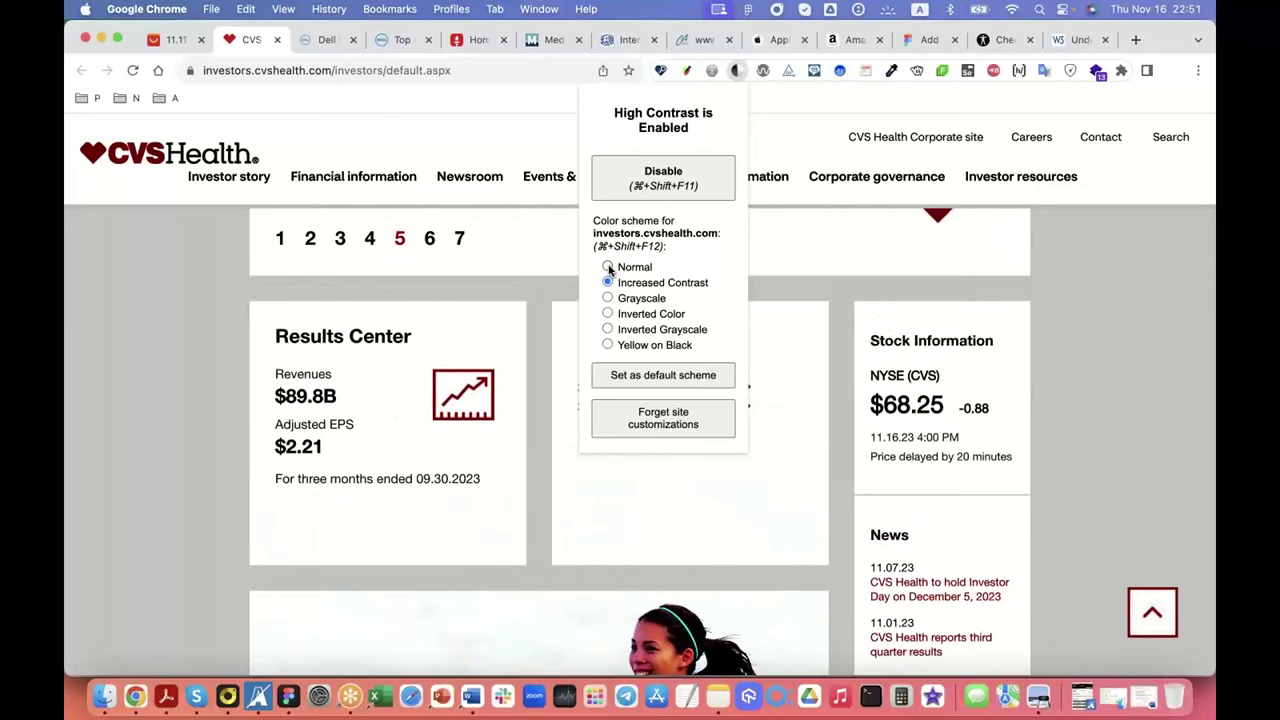
Step: Preview the page in the Yellow on Black color scheme and restore the Normal scheme
click(608, 345)
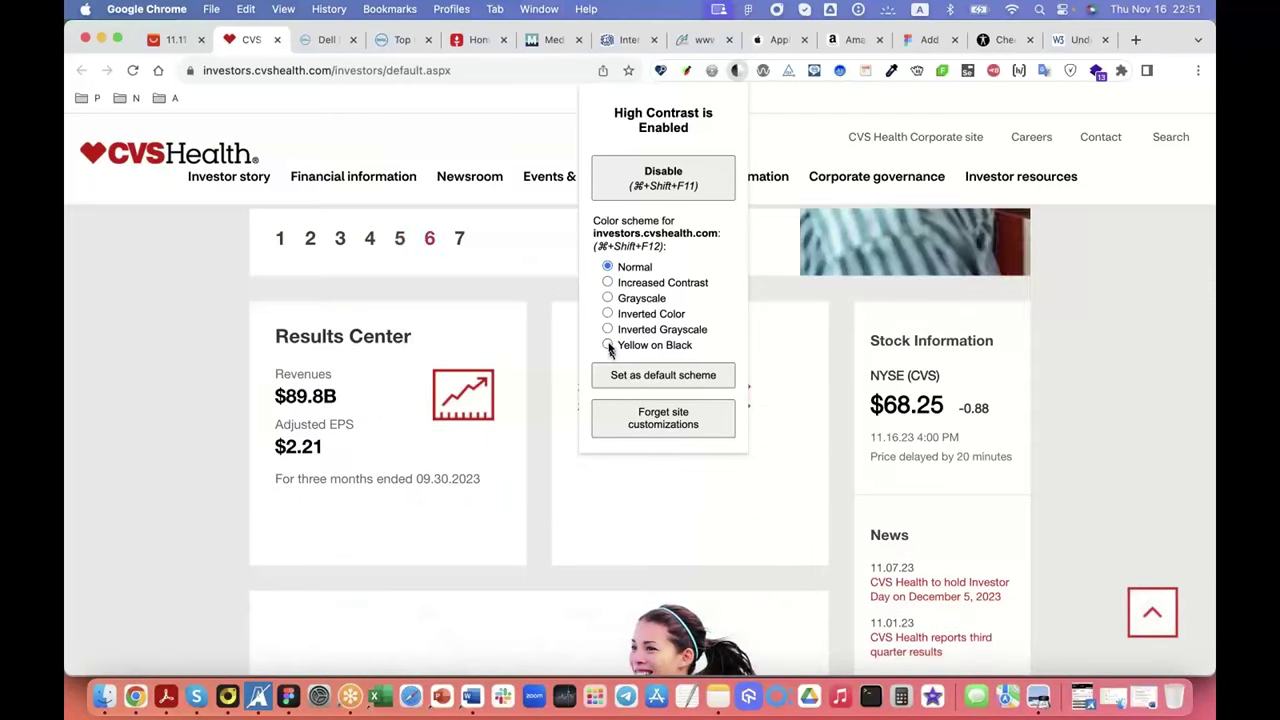
click(138, 447)
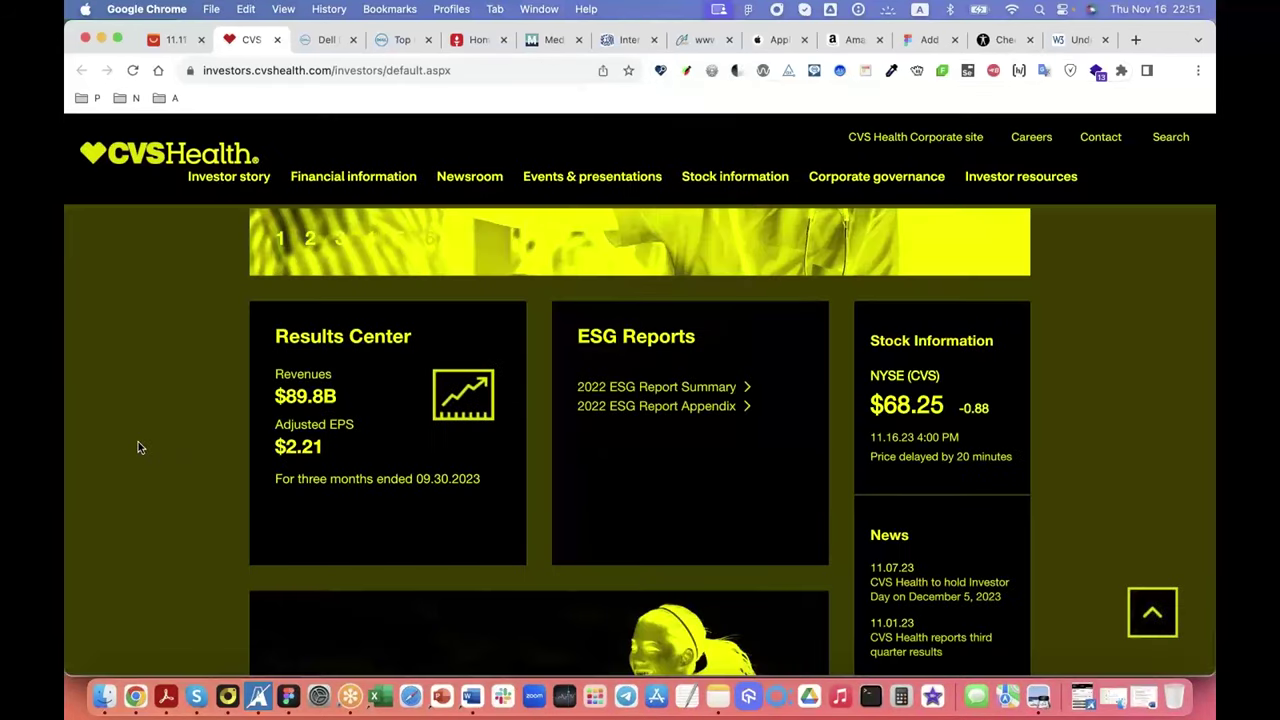
scroll(139, 441, down, 4)
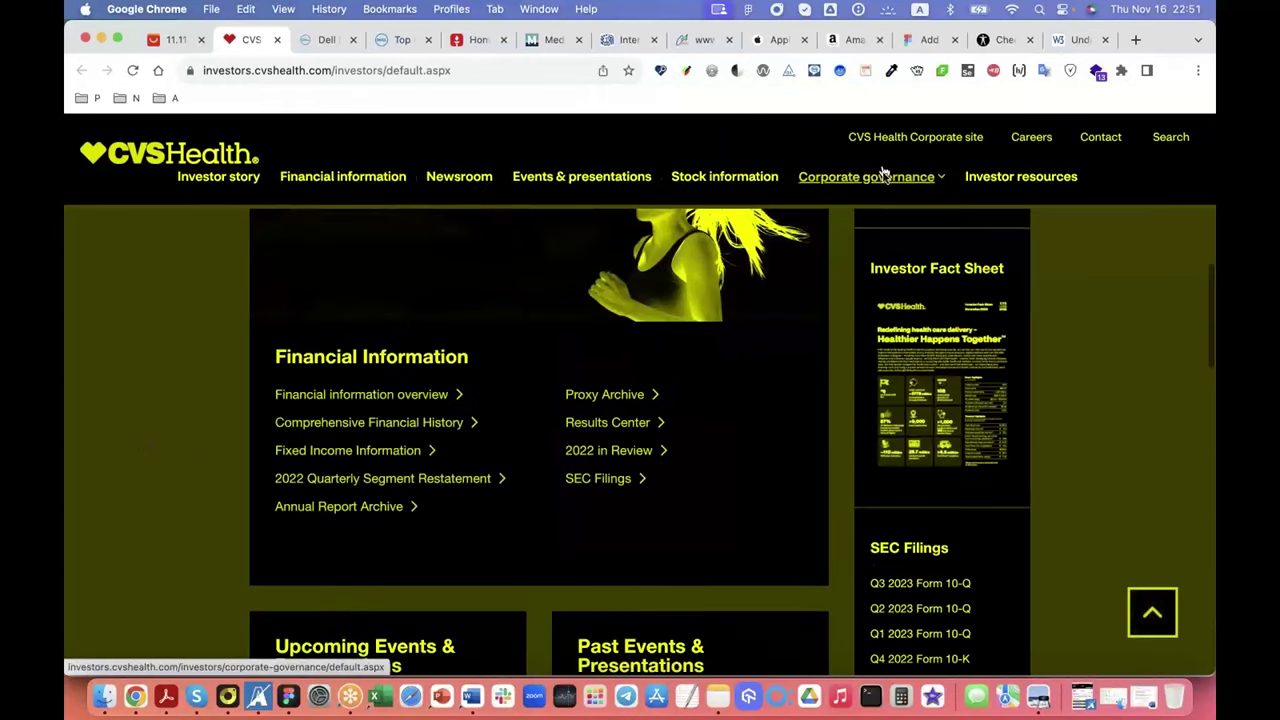
click(736, 72)
click(607, 266)
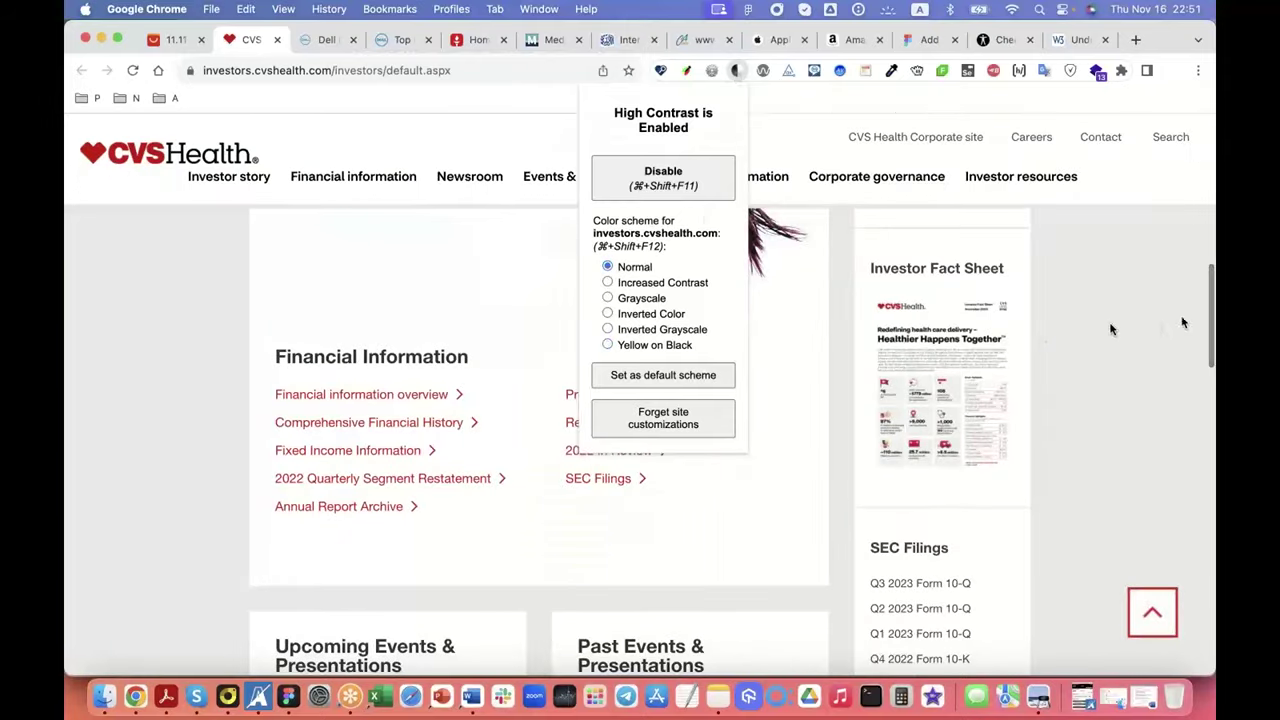
click(1126, 330)
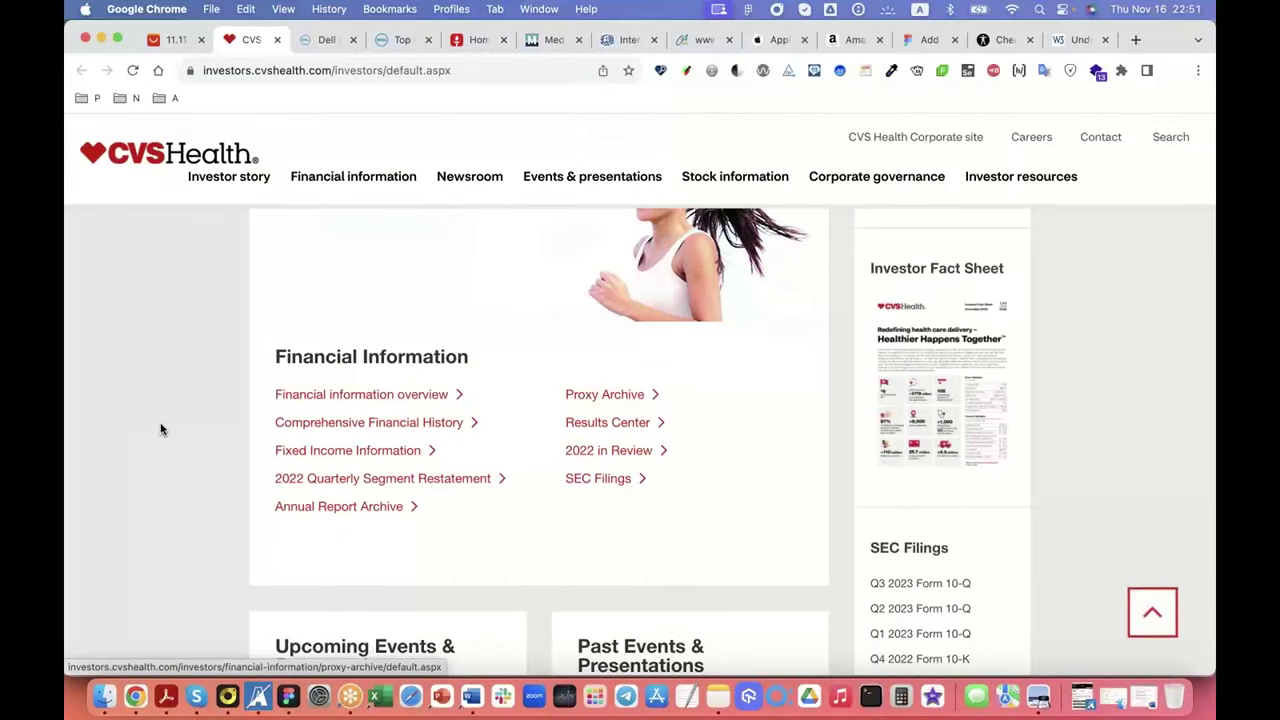
Step: Look over the CVS Health Investors page from its header to the Email Alerts section in normal colors
scroll(165, 429, up, 10)
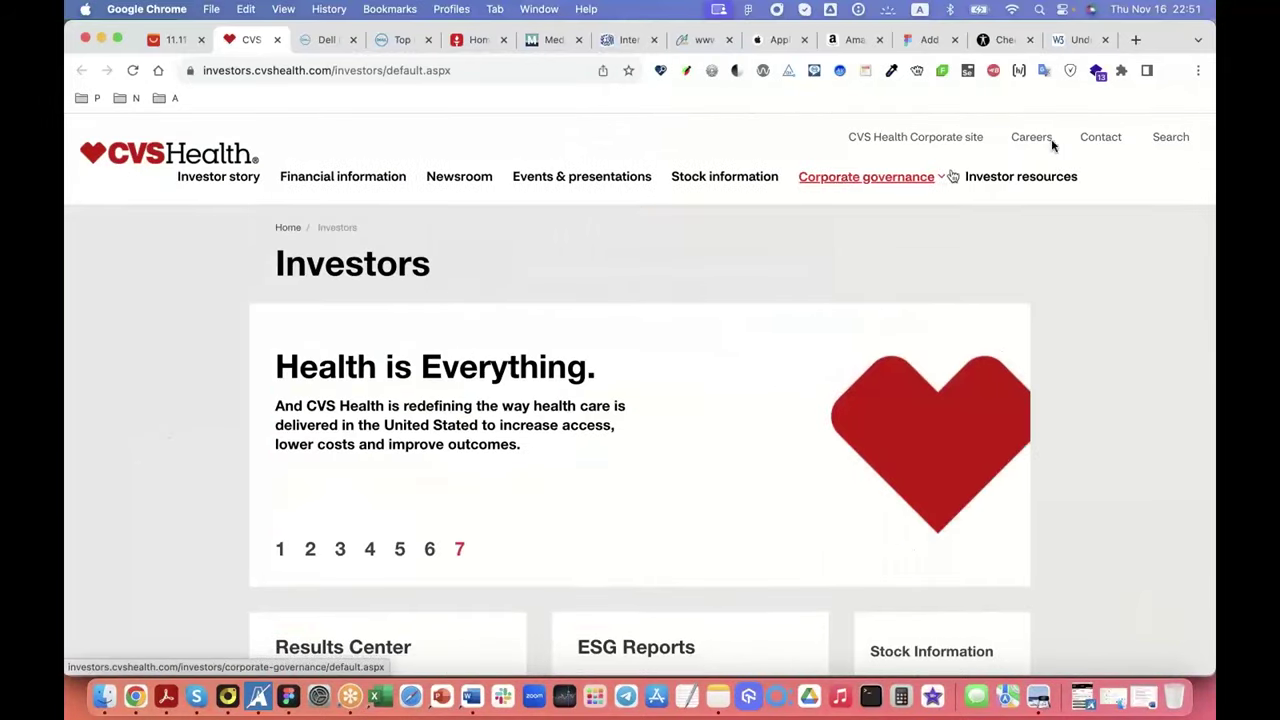
scroll(1105, 394, down, 10)
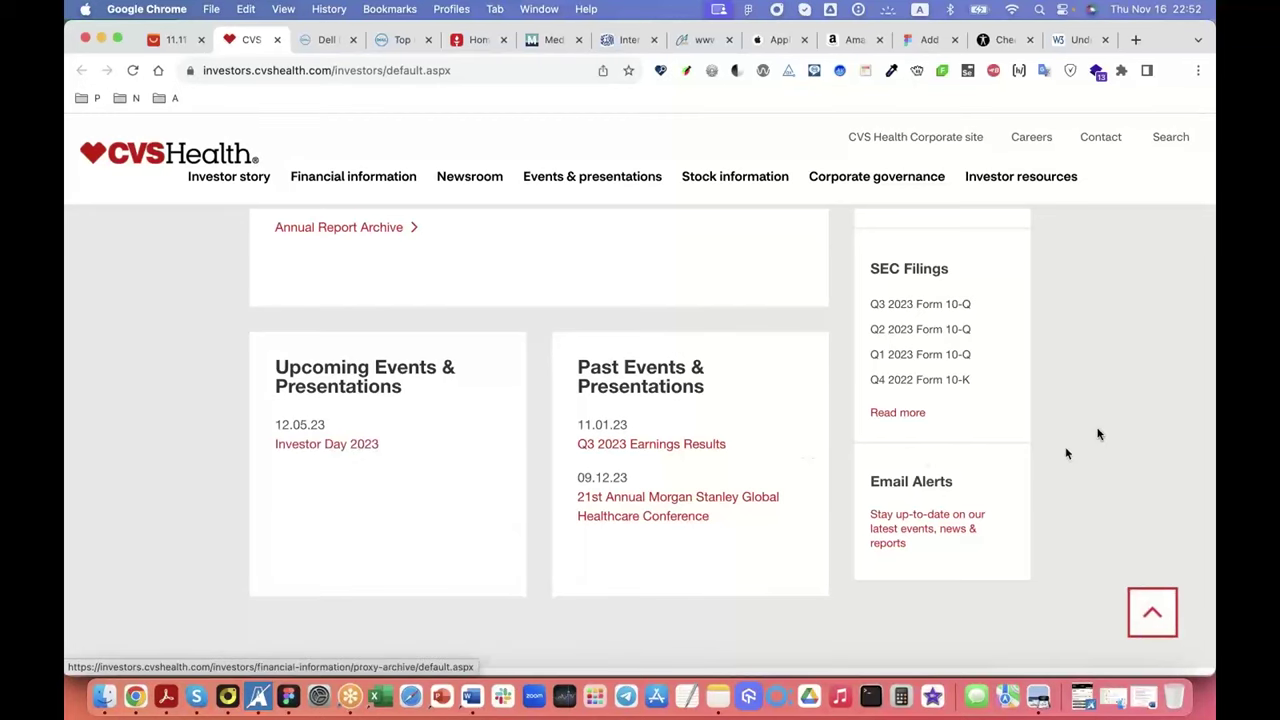
scroll(1110, 428, up, 5)
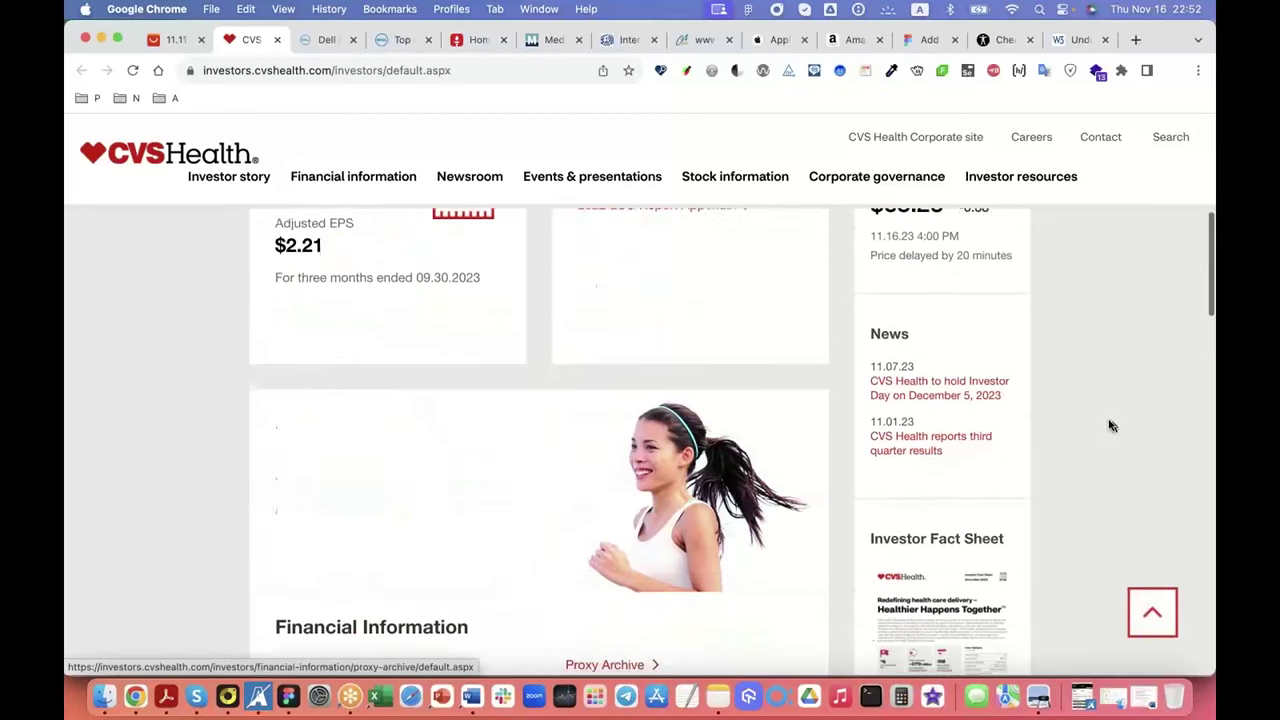
scroll(814, 317, up, 3)
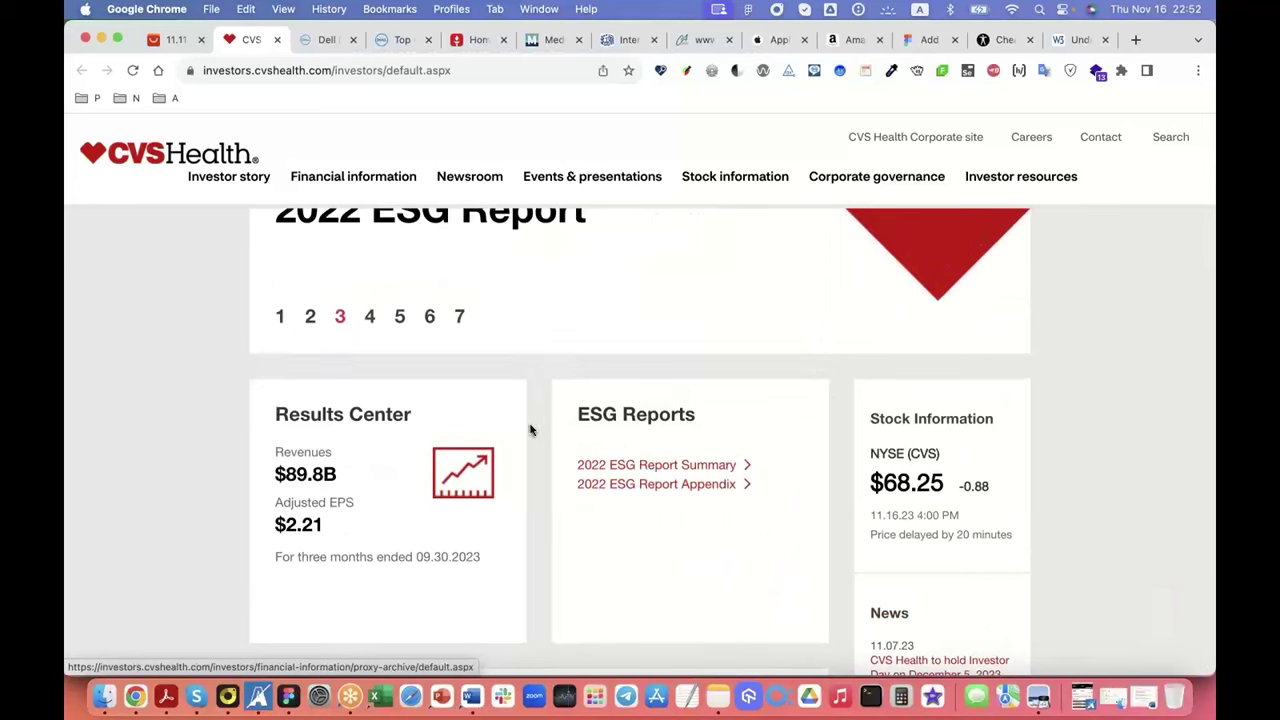
scroll(560, 470, up, 2)
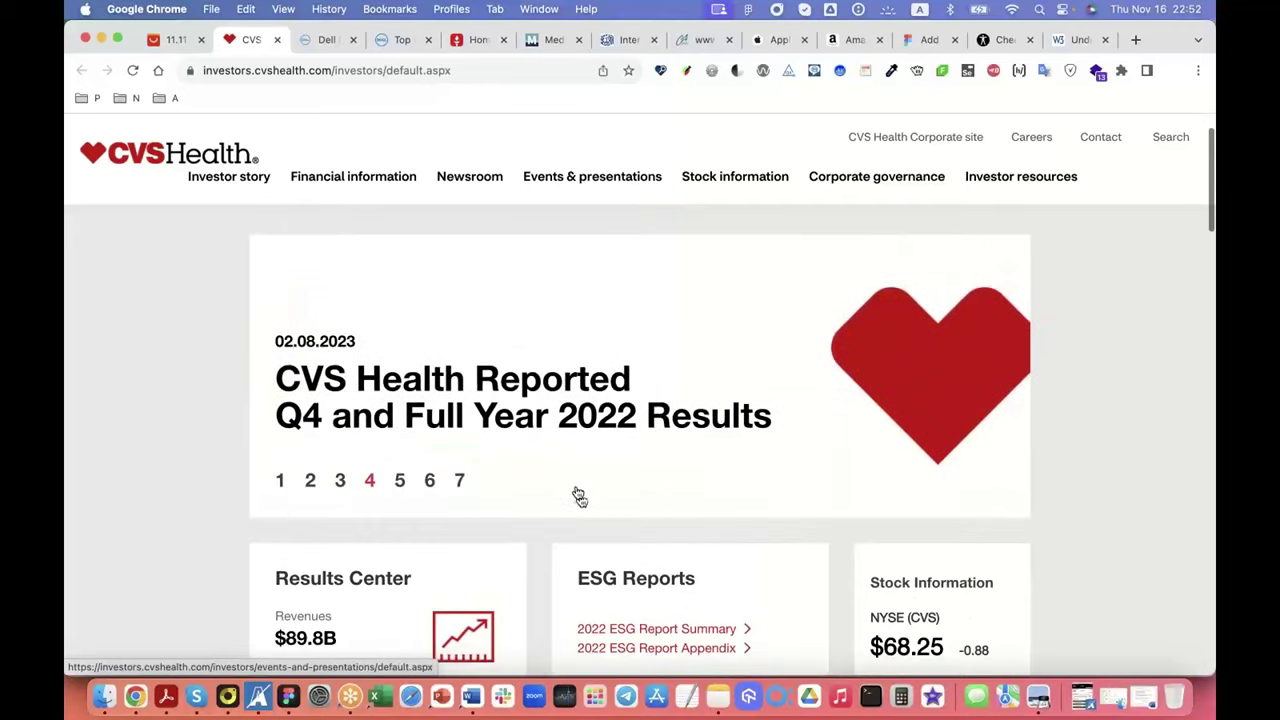
scroll(540, 437, up, 1)
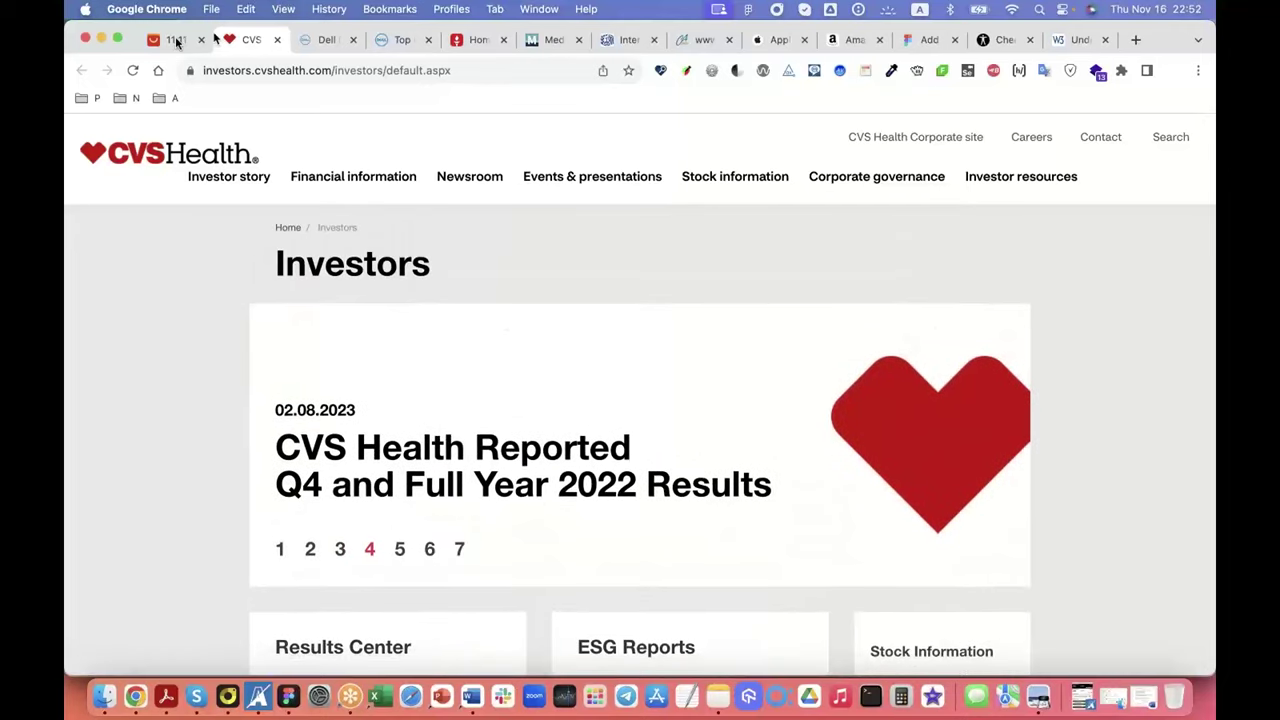
Step: Switch to the AliExpress 11.11 page and disable High Contrast there
click(176, 42)
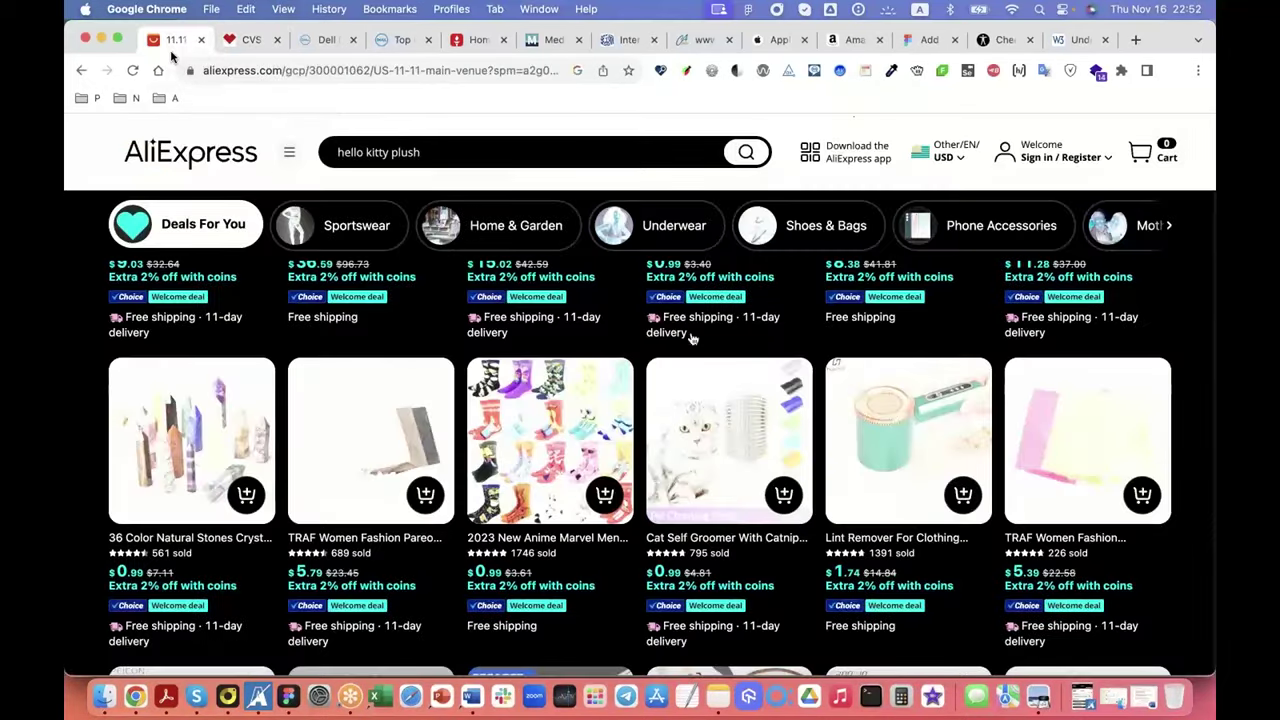
click(736, 72)
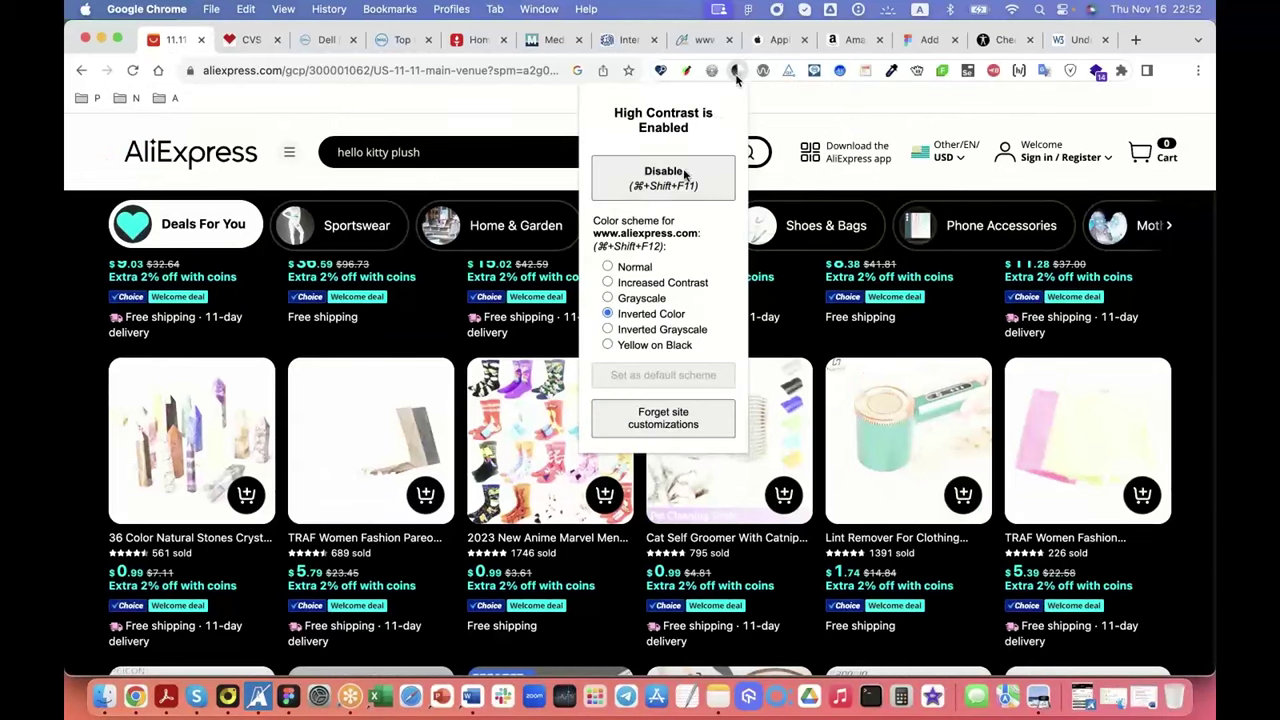
click(663, 175)
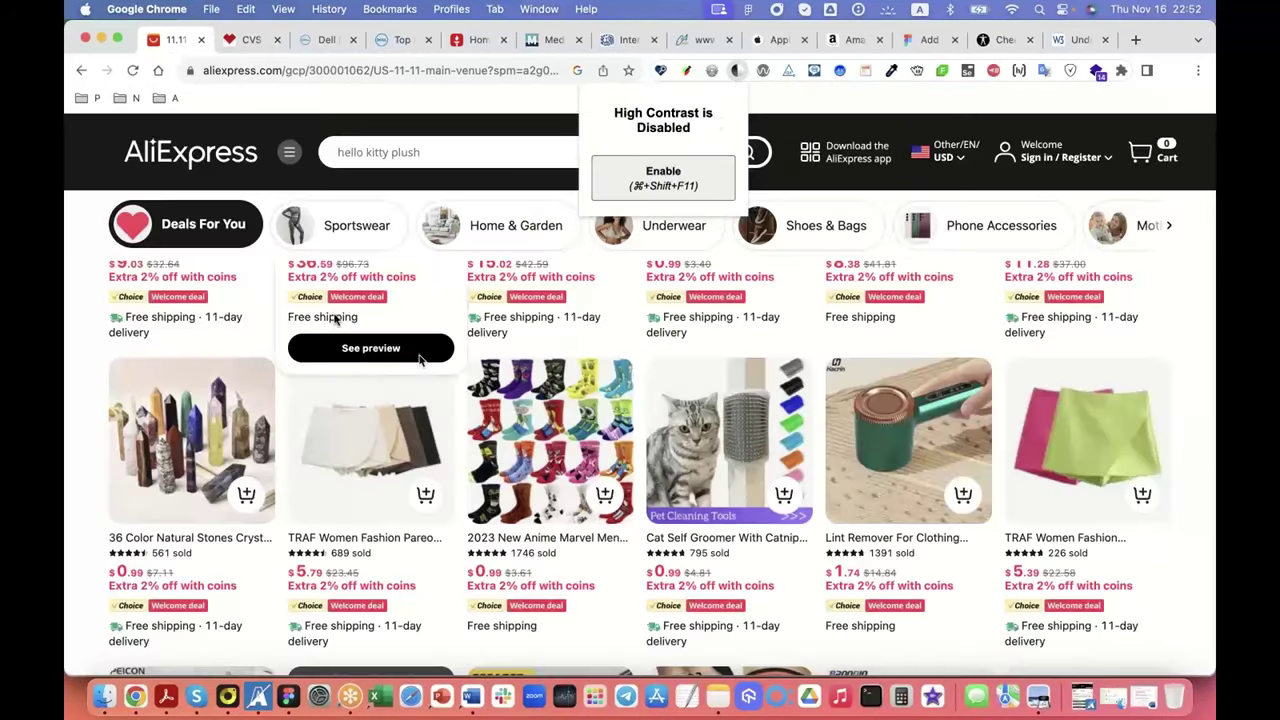
click(79, 323)
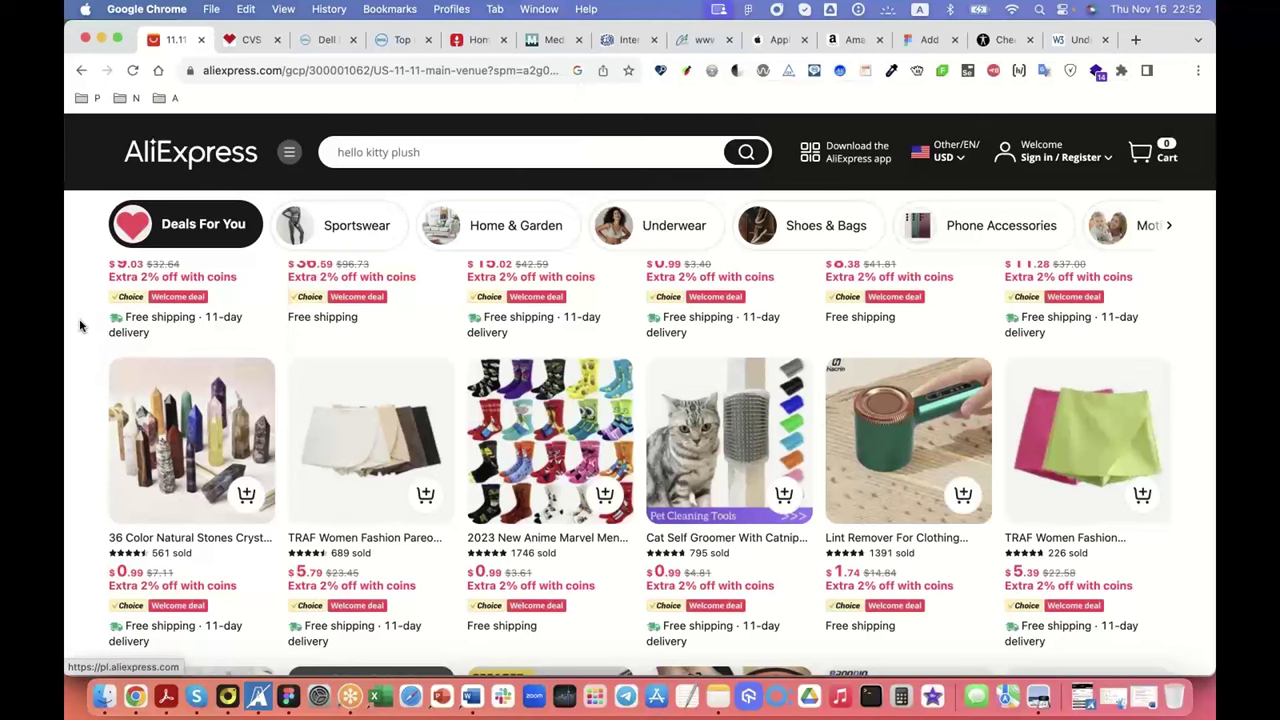
Step: Launch VisBug on the AliExpress page and view the styles of product card elements with its Inspect tool
scroll(80, 323, down, 15)
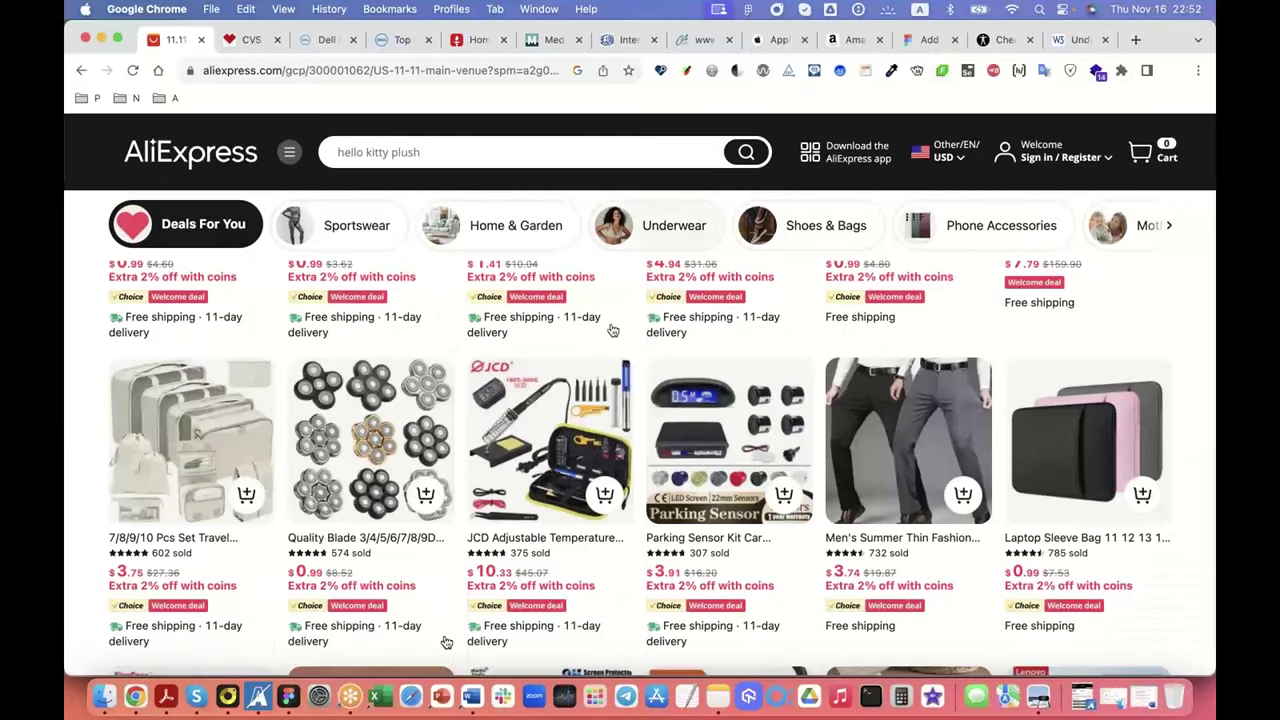
scroll(440, 555, down, 10)
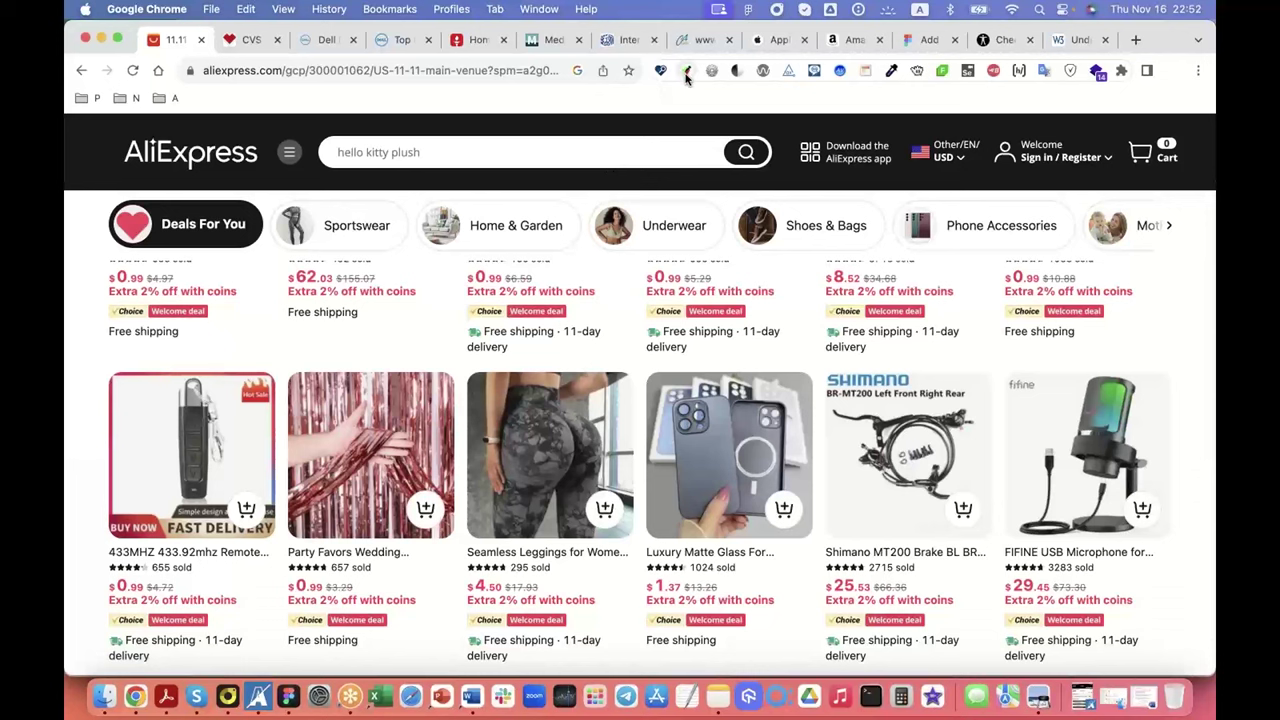
click(686, 78)
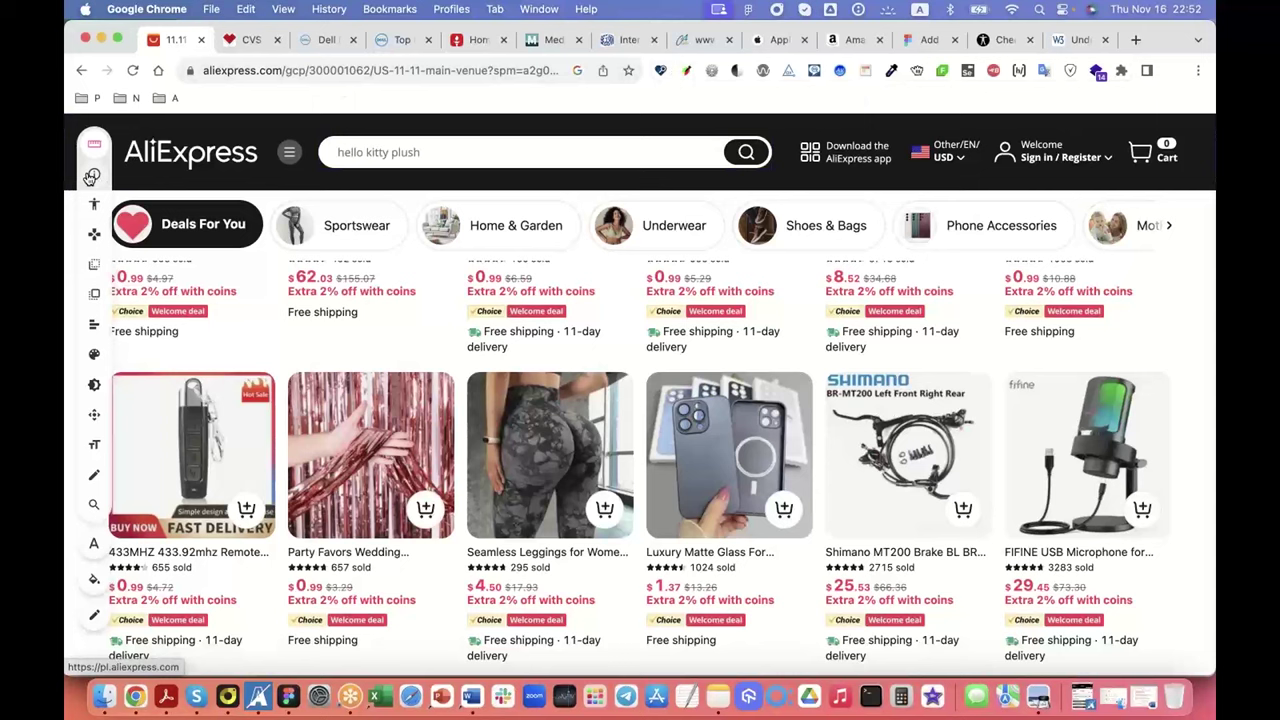
click(92, 176)
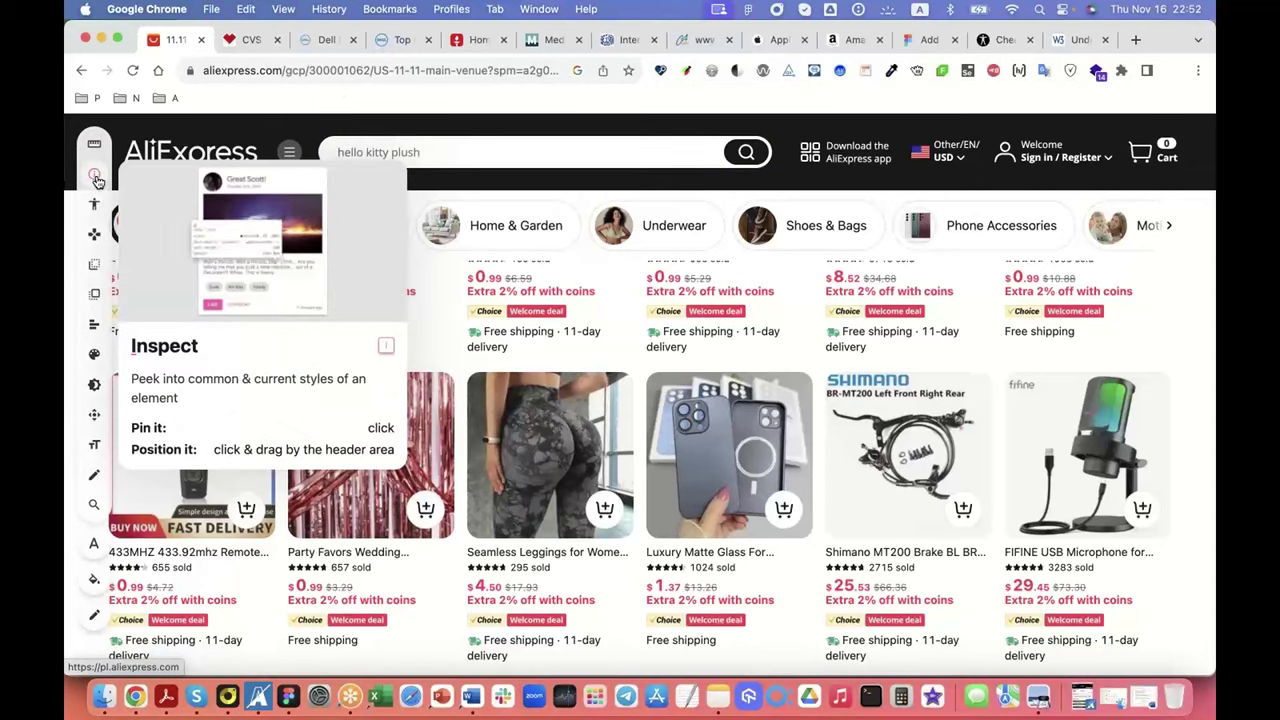
mouse_move(229, 390)
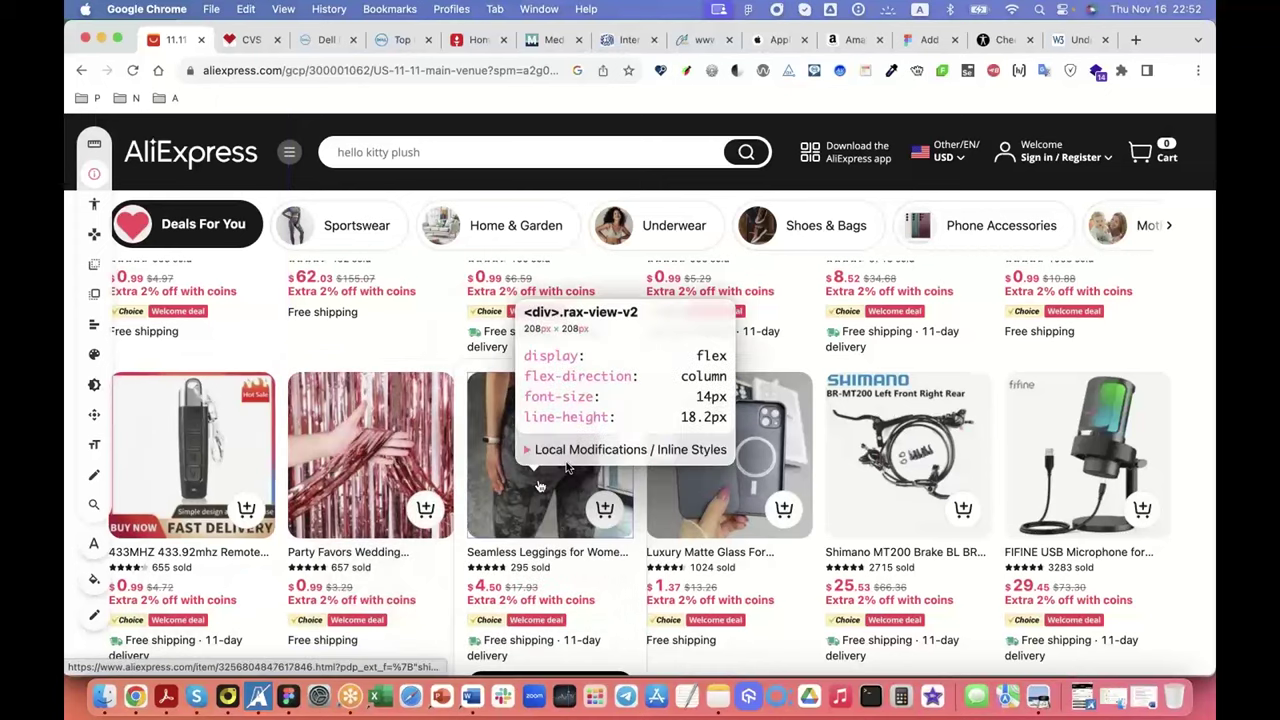
scroll(600, 420, down, 5)
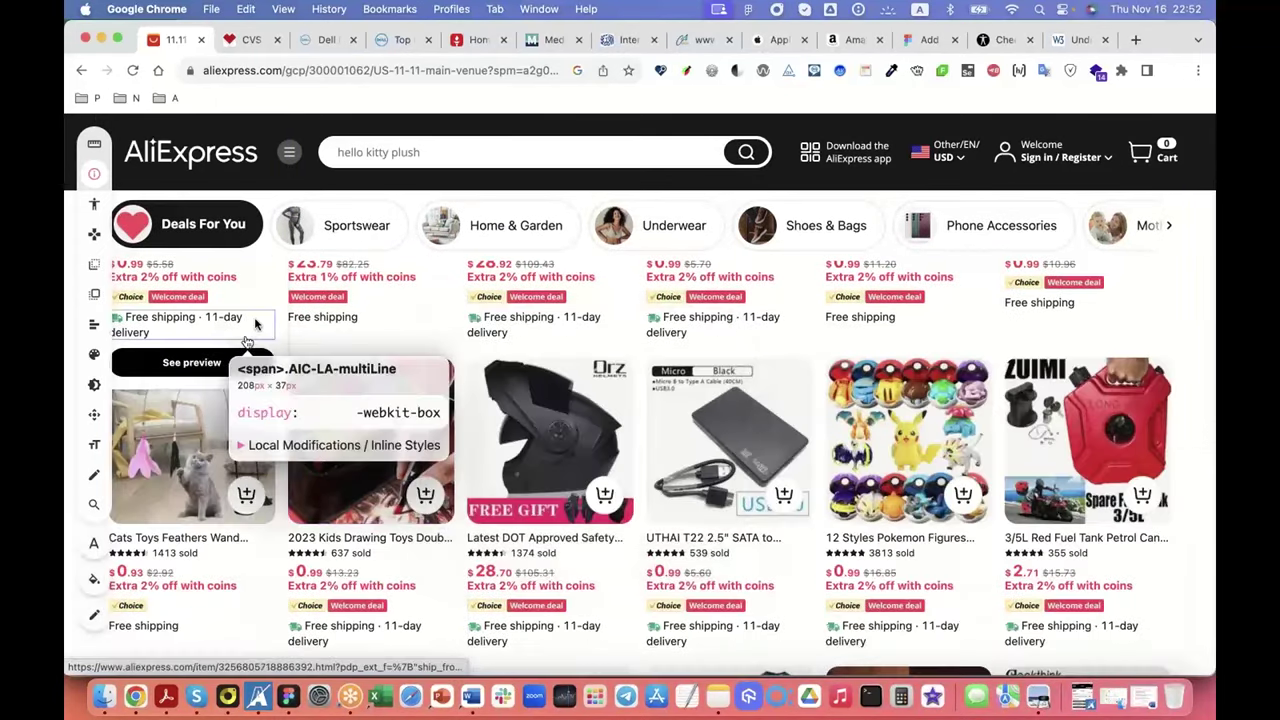
Step: Check the contrast of the red "Extra 2% off with coins" text with VisBug's accessibility tool and inspect its element in the developer tools
click(95, 207)
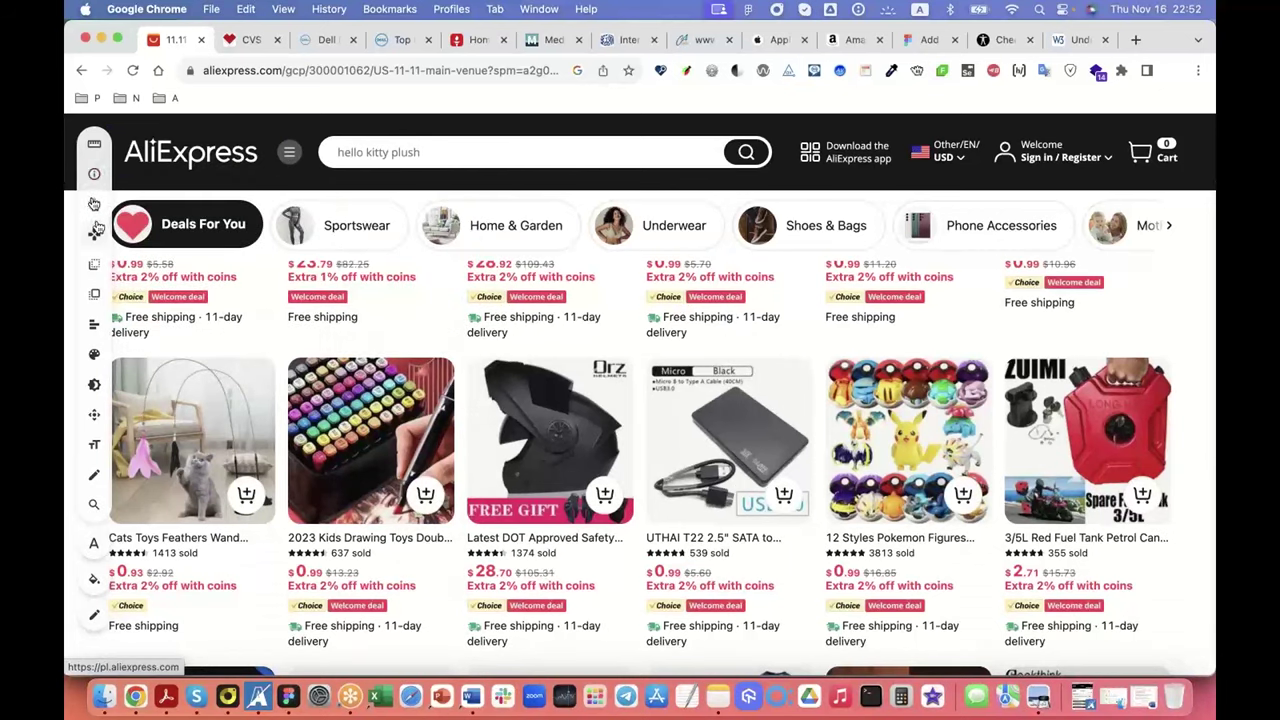
mouse_move(95, 207)
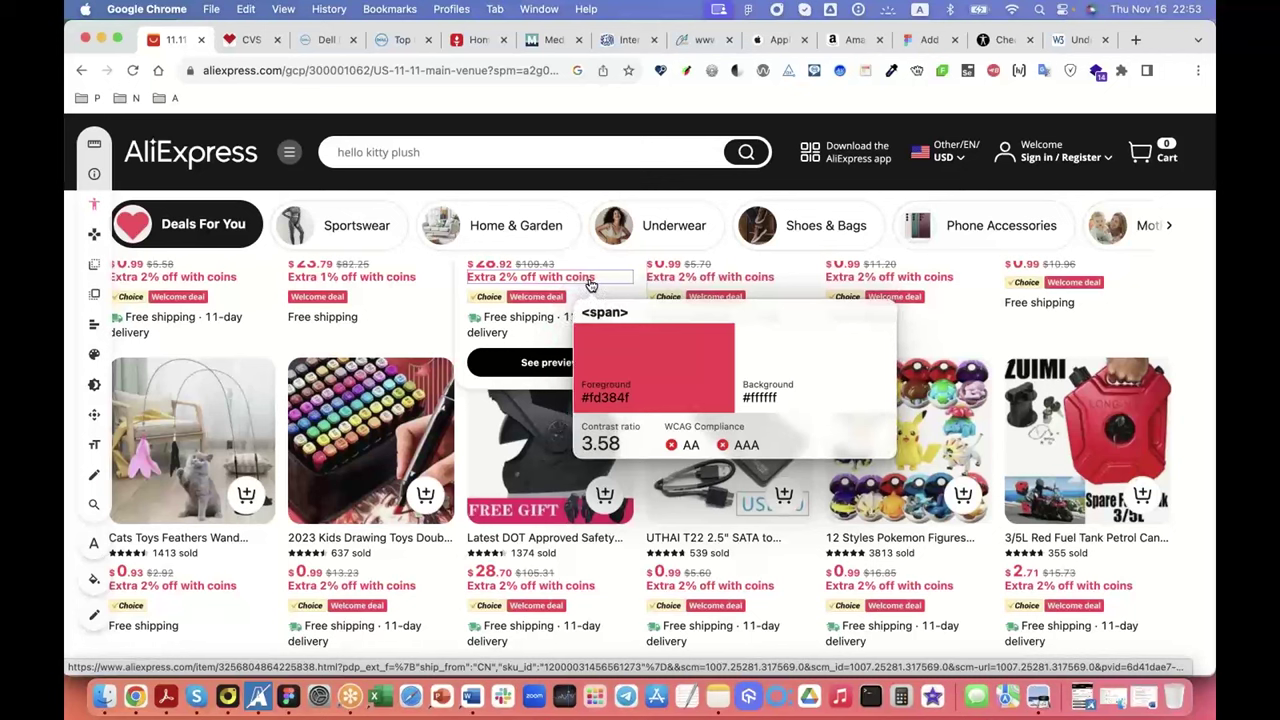
right_click(590, 285)
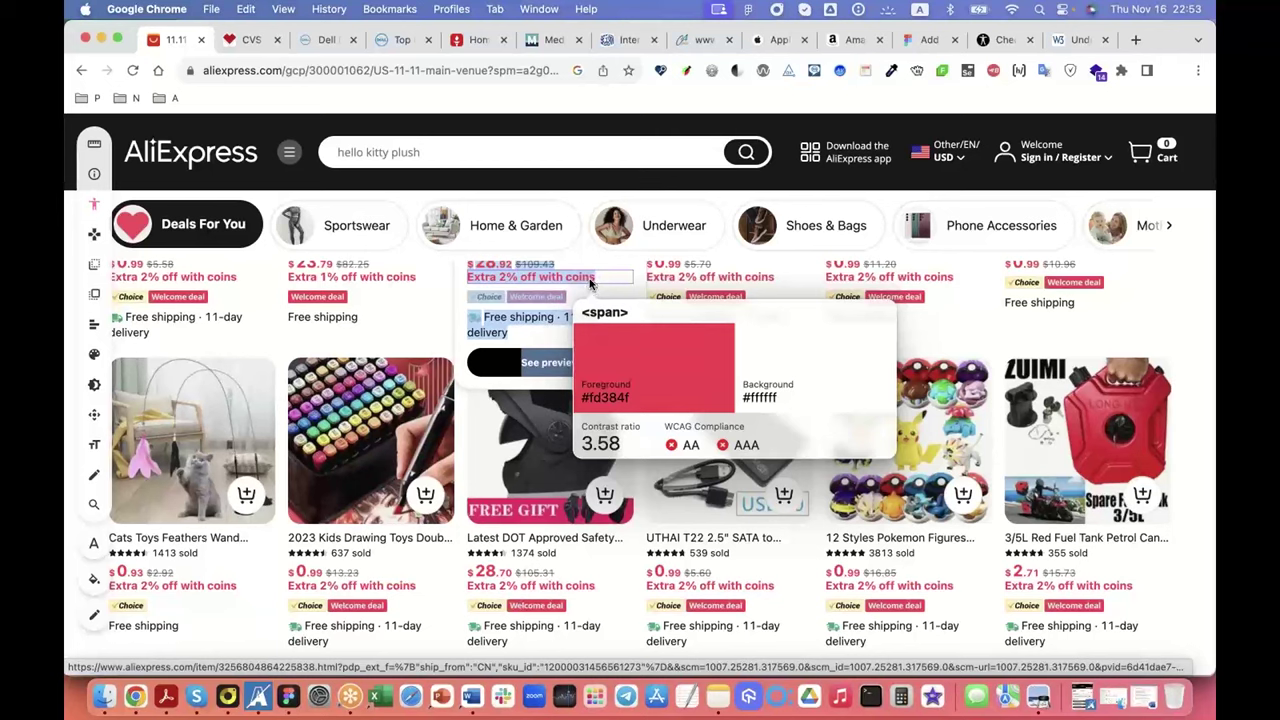
mouse_move(627, 623)
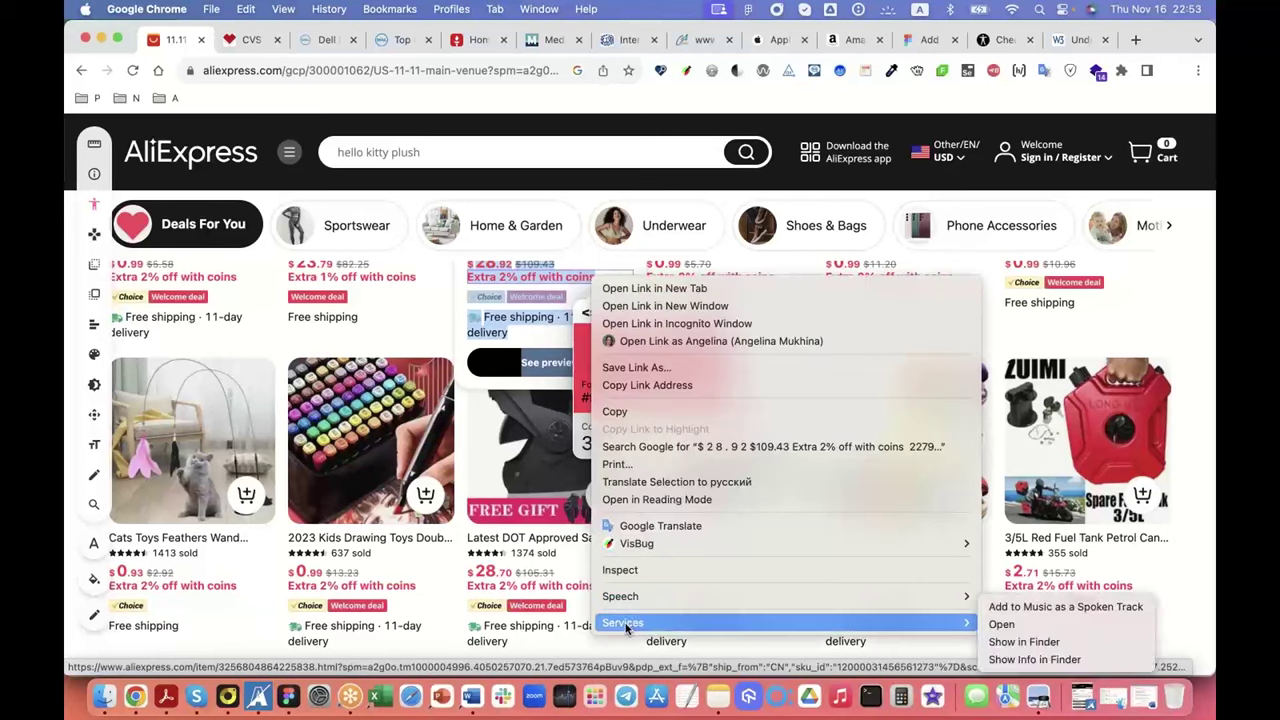
click(620, 570)
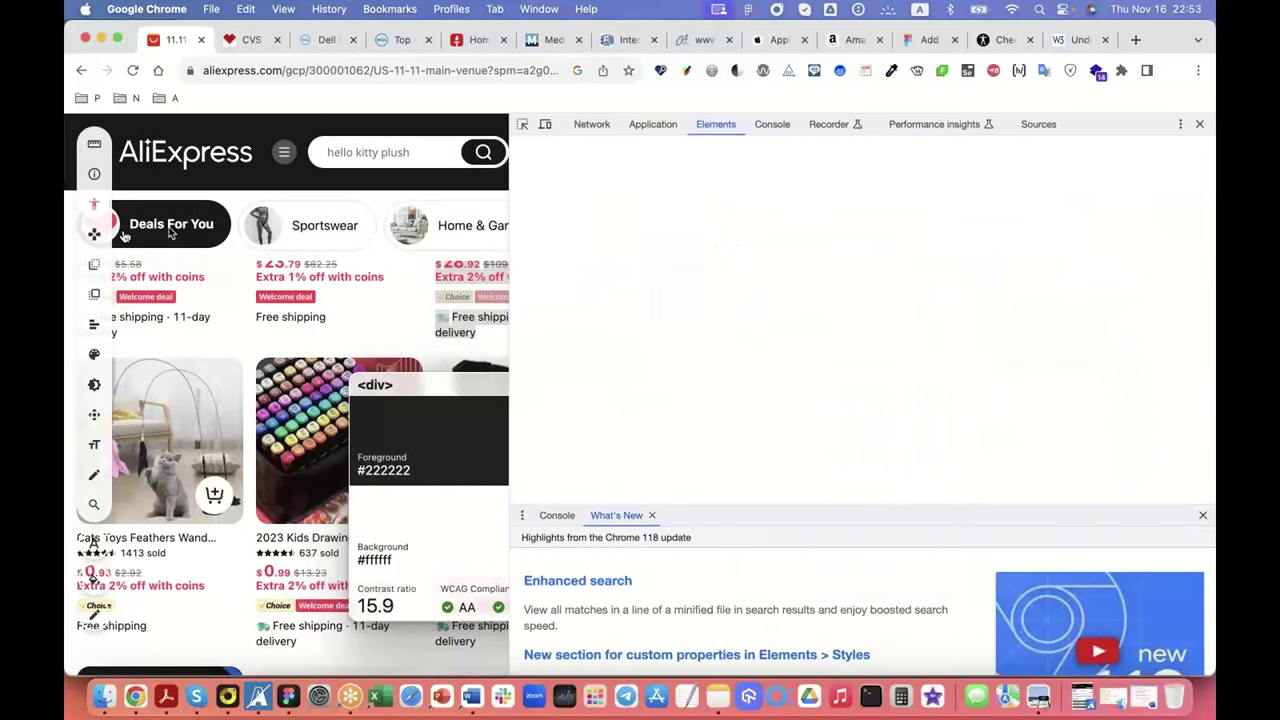
scroll(170, 300, down, 3)
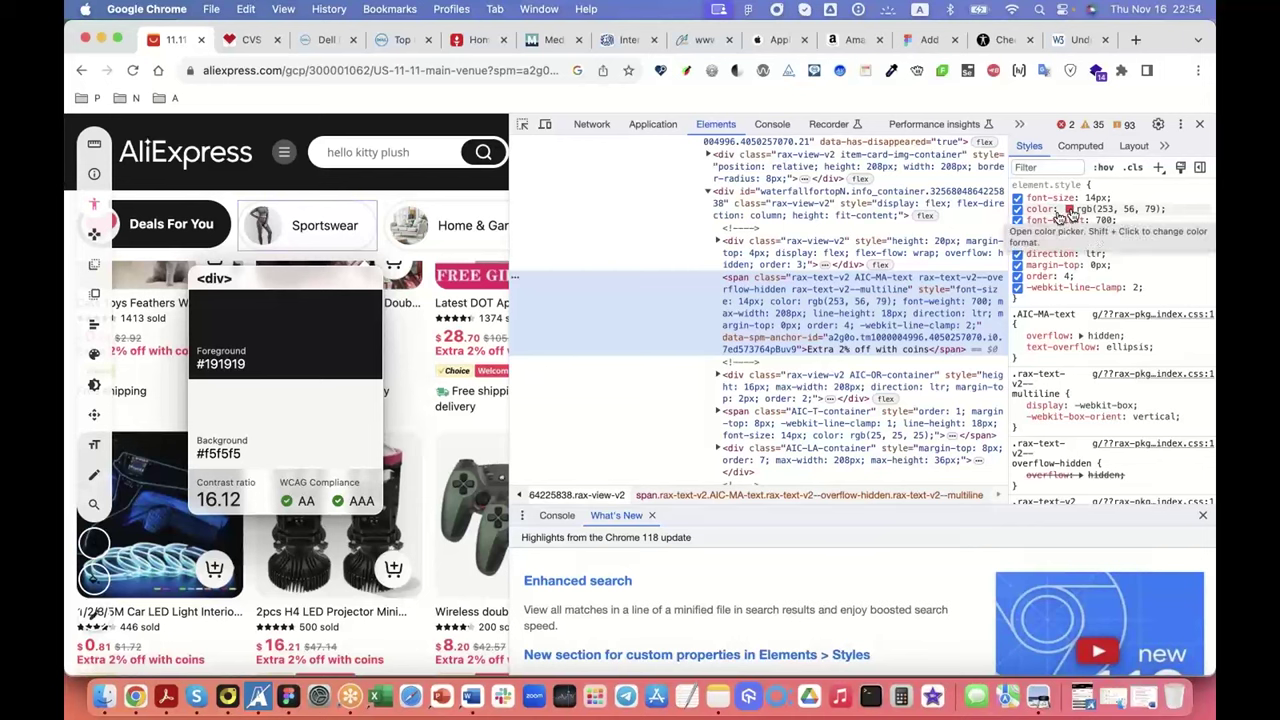
Step: In Colour Contrast Analyser, sample the red "Extra 2% off with coins" text as the foreground colour and expand criterion 1.4.3 Contrast (Minimum)
click(258, 700)
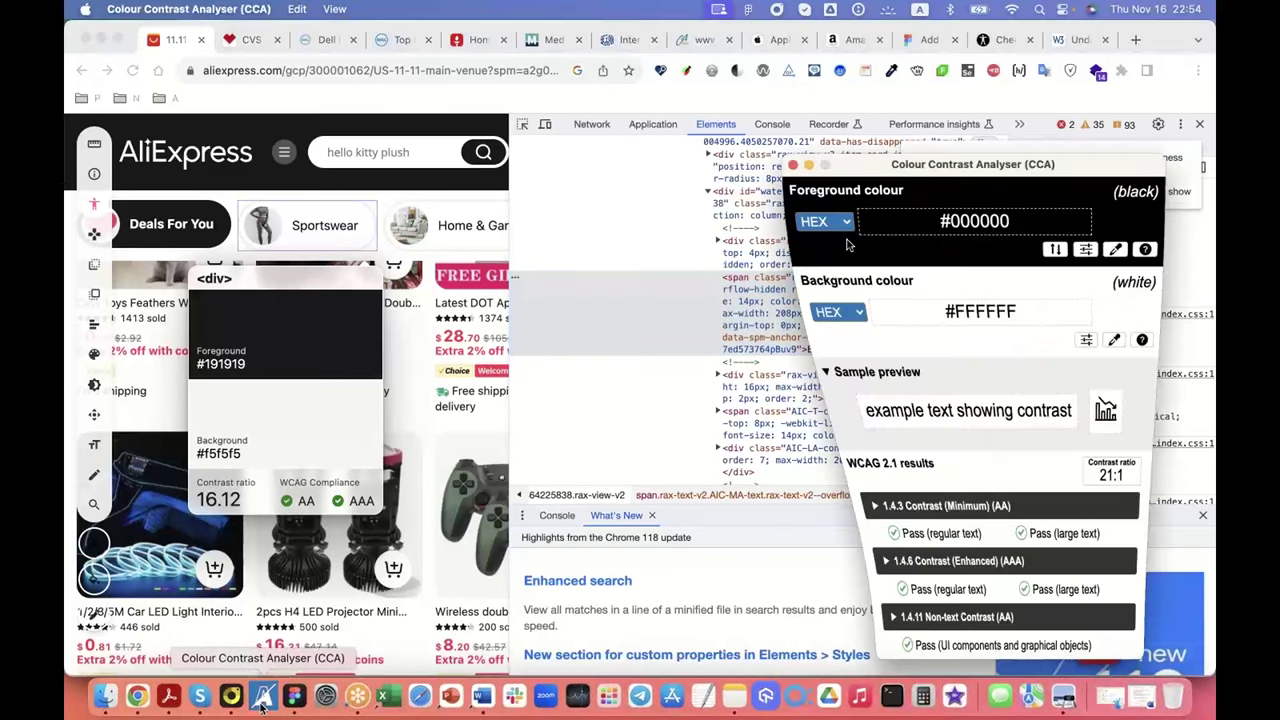
drag(908, 162, 915, 137)
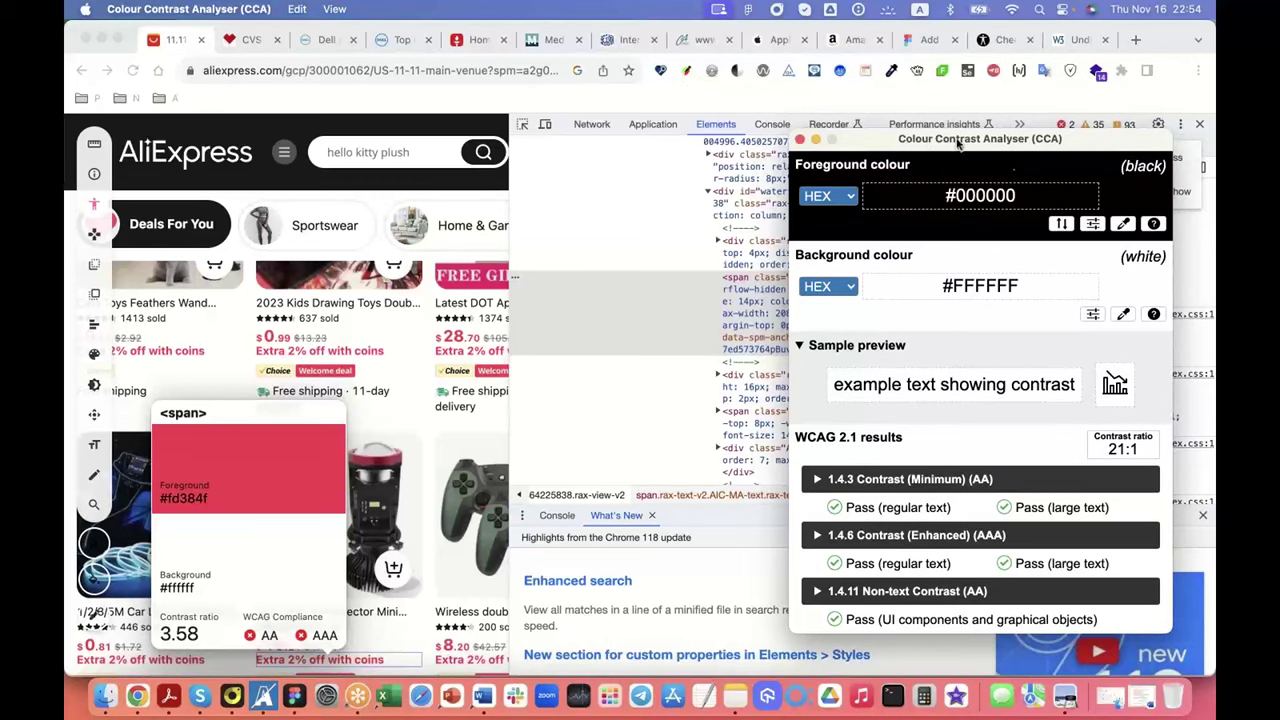
drag(958, 145, 820, 166)
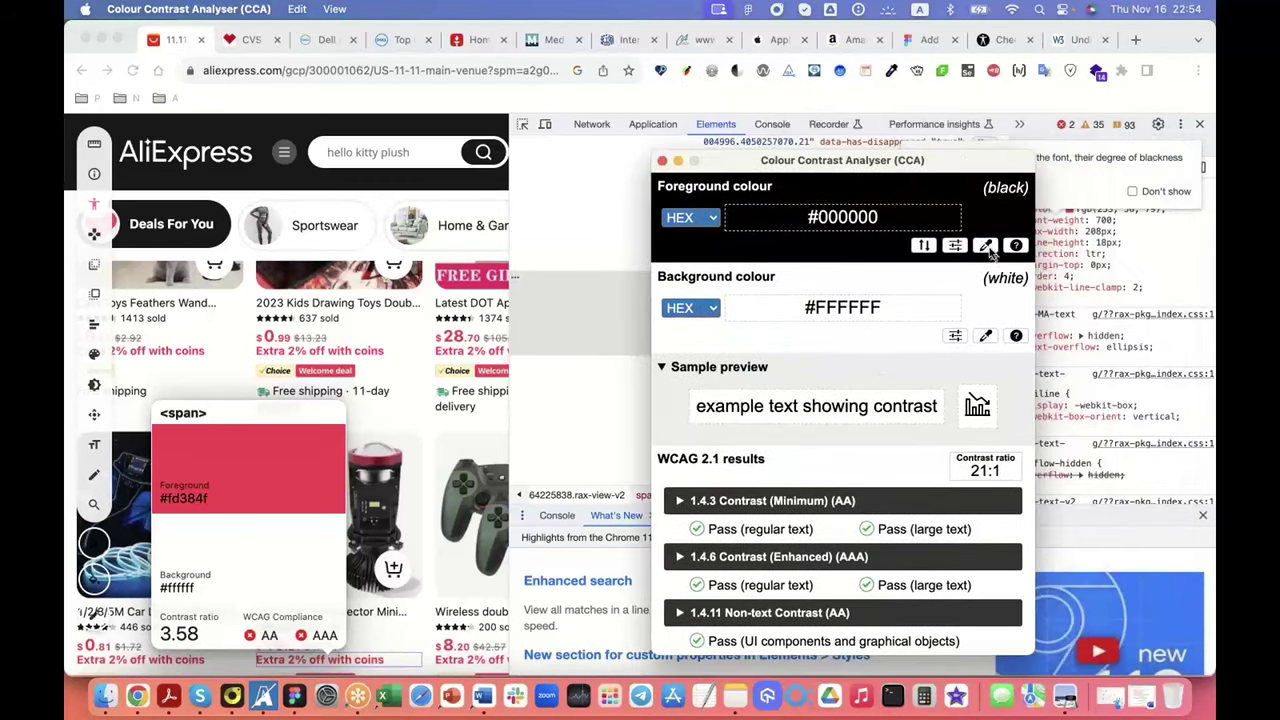
click(986, 246)
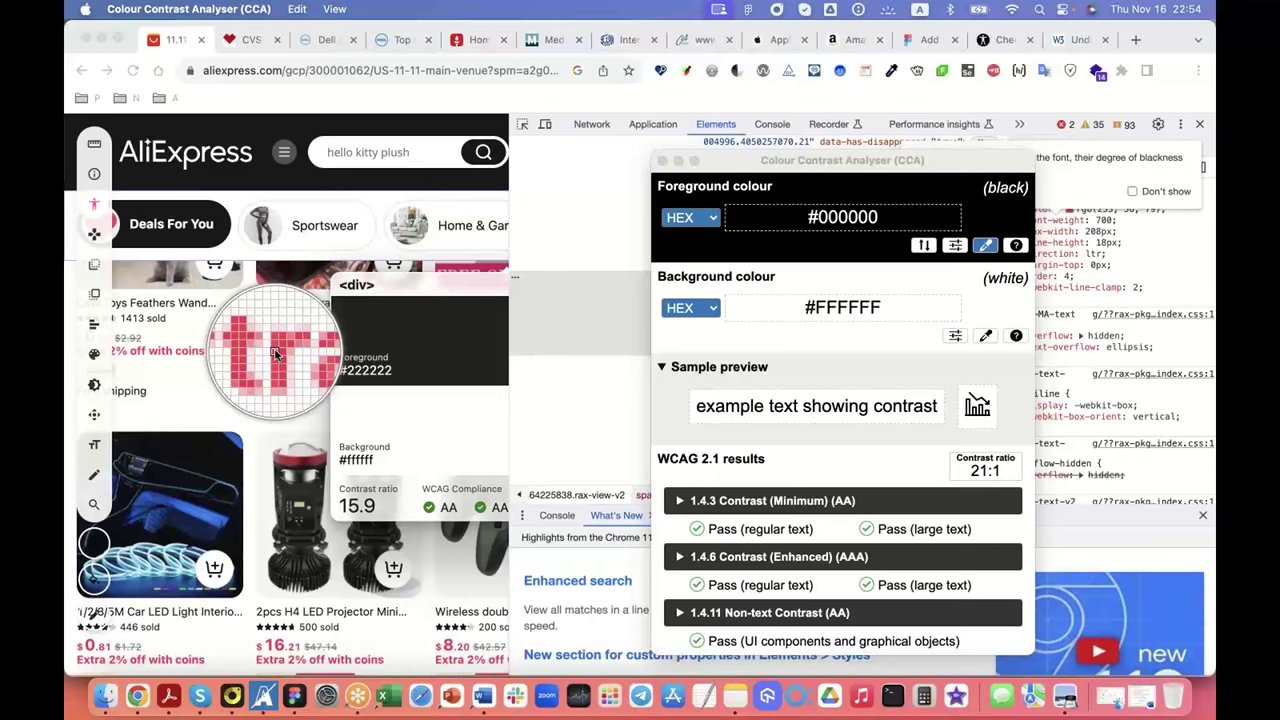
click(276, 354)
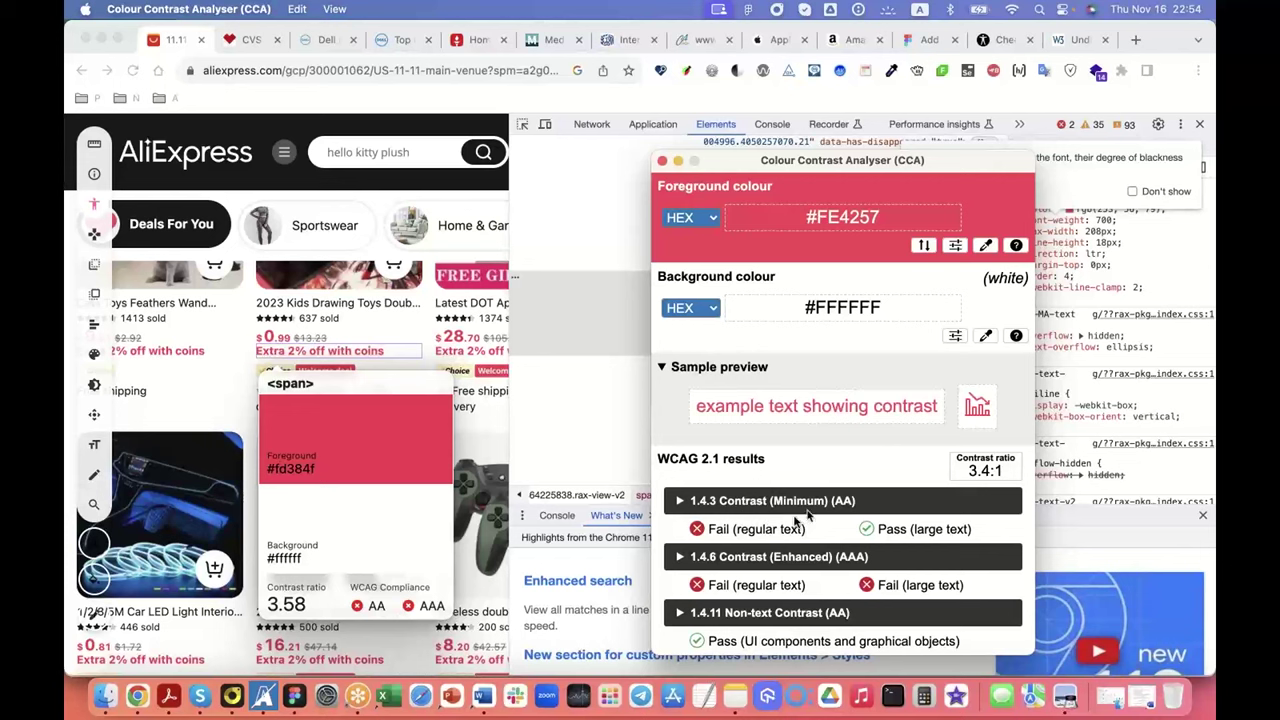
click(684, 502)
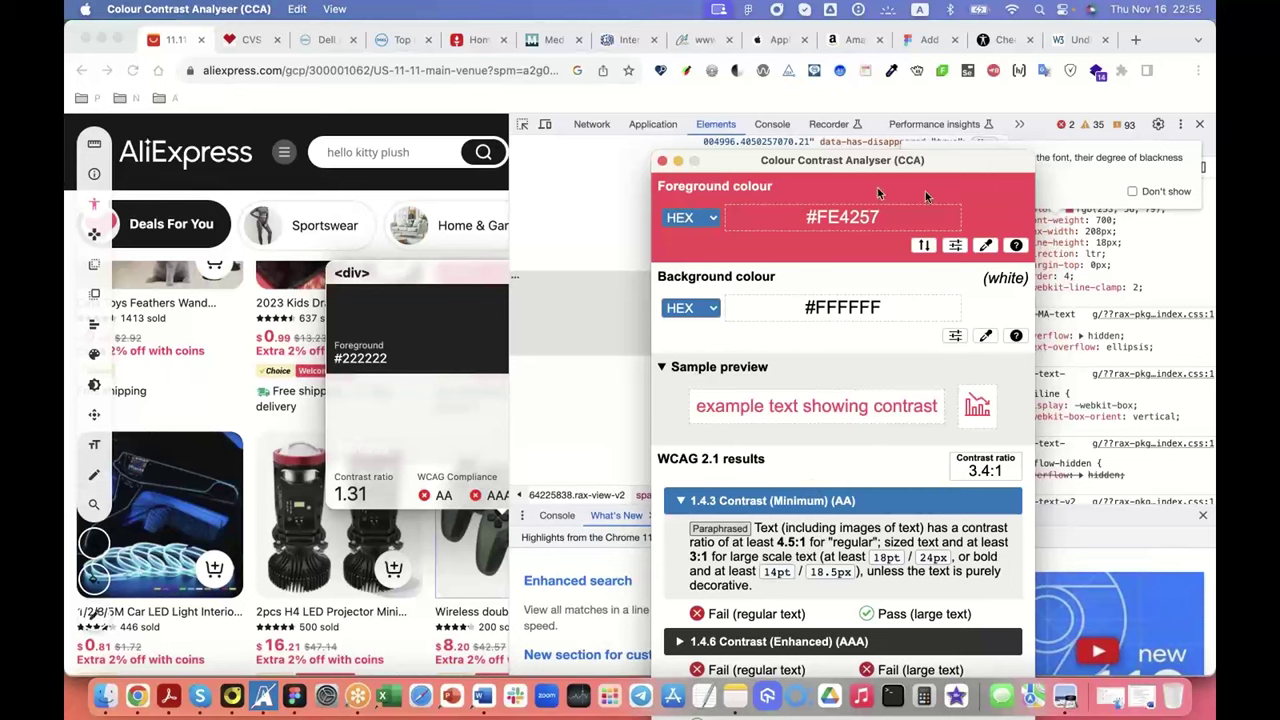
Step: Try the foreground values #FE8257, #FE9257, #FE5257 and #FE4455257 against white, and close Colour Contrast Analyser
click(850, 218)
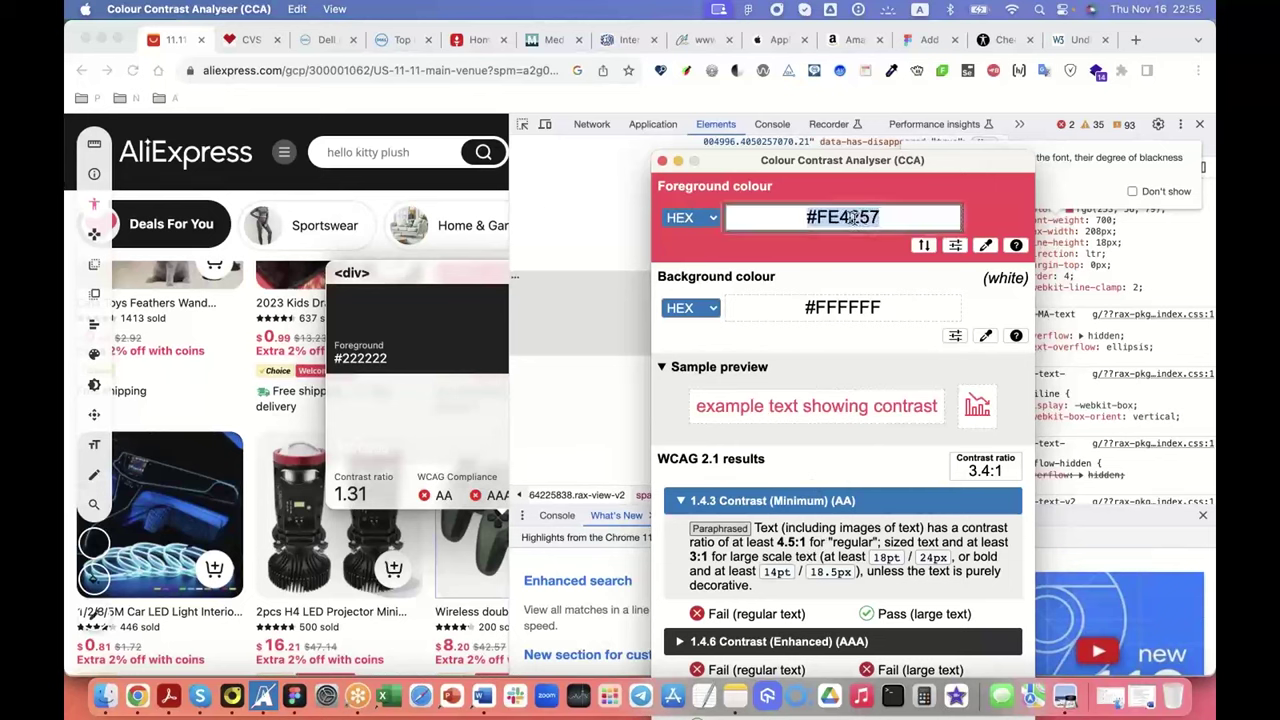
click(850, 218)
key(BackSpace)
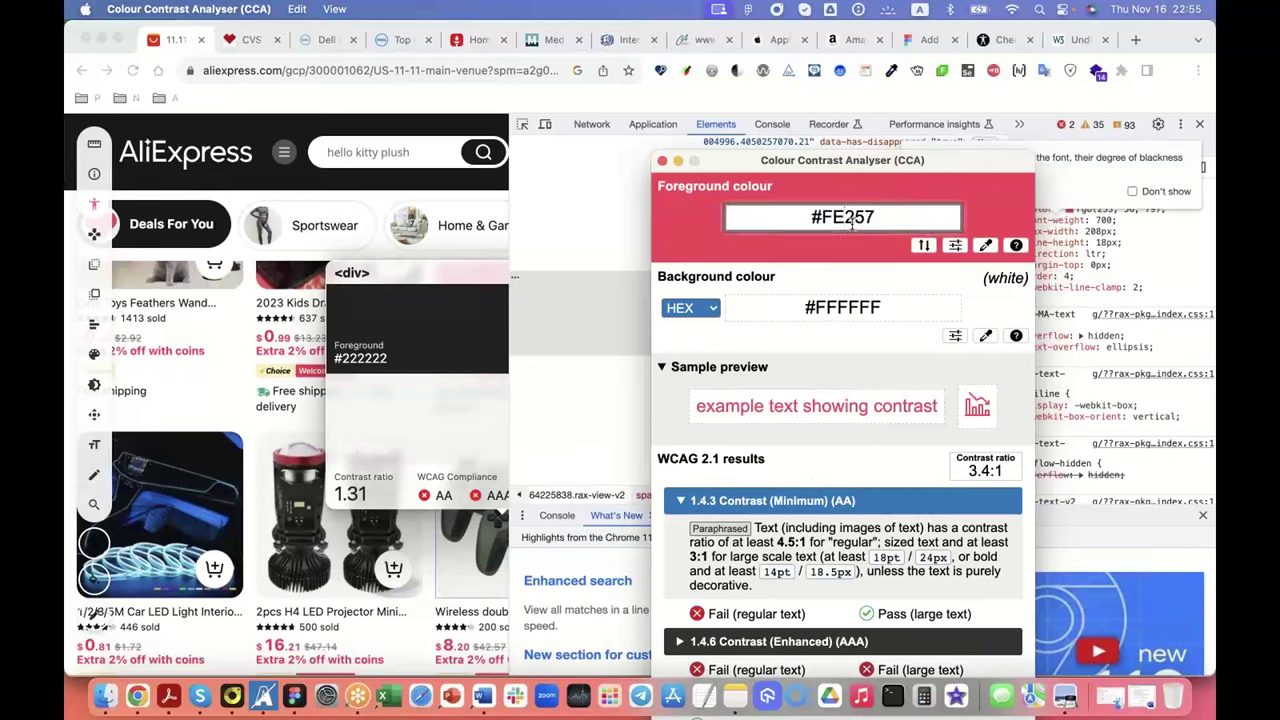
text(8)
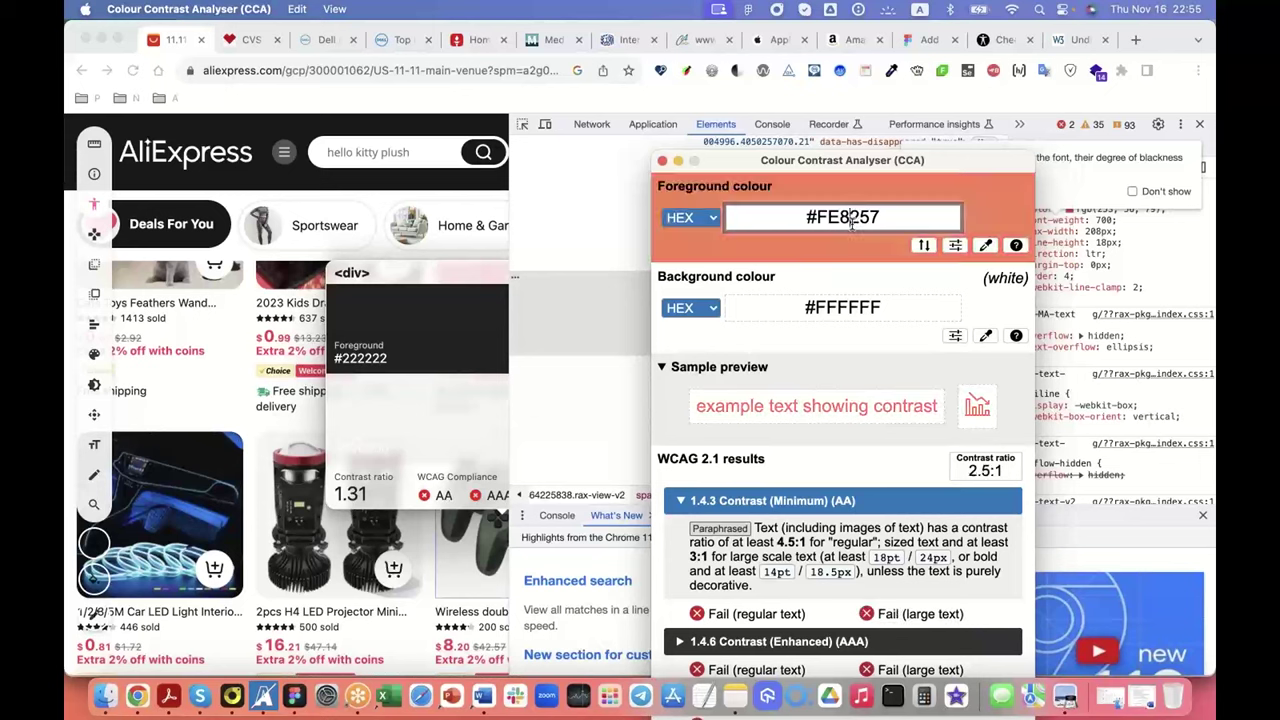
key(BackSpace)
text(9)
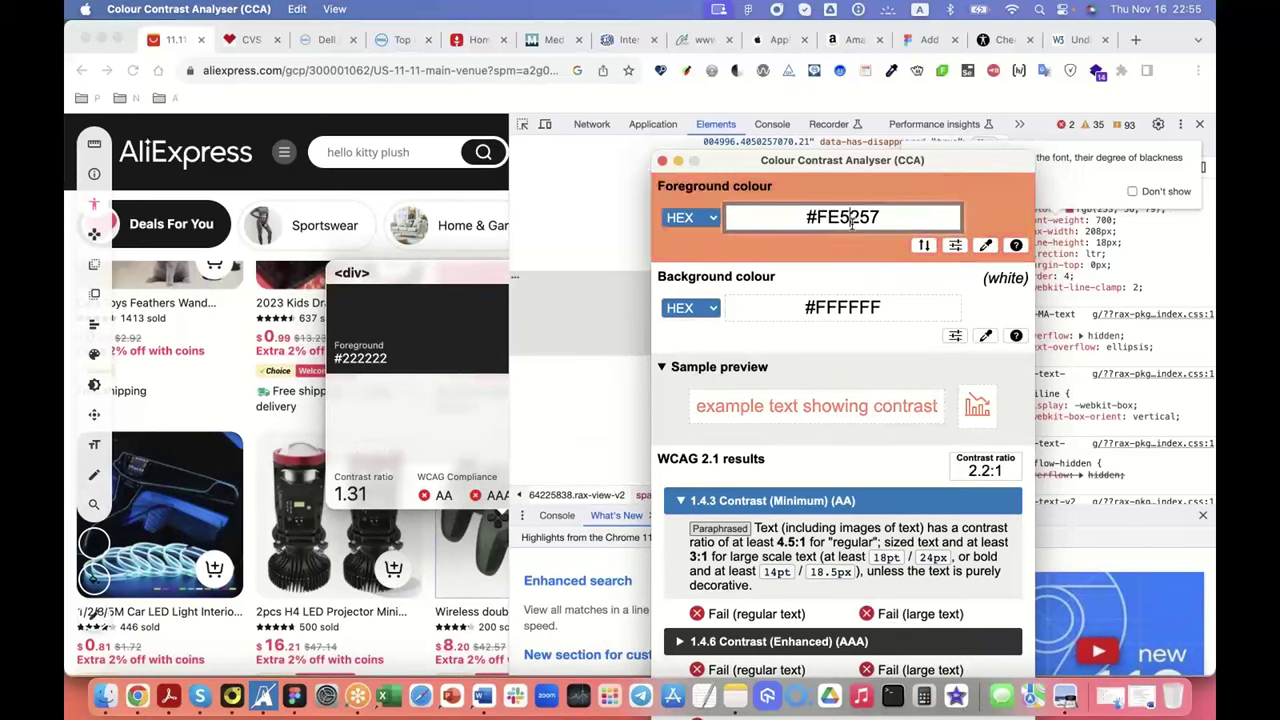
key(BackSpace)
text(55)
key(BackSpace)
key(BackSpace)
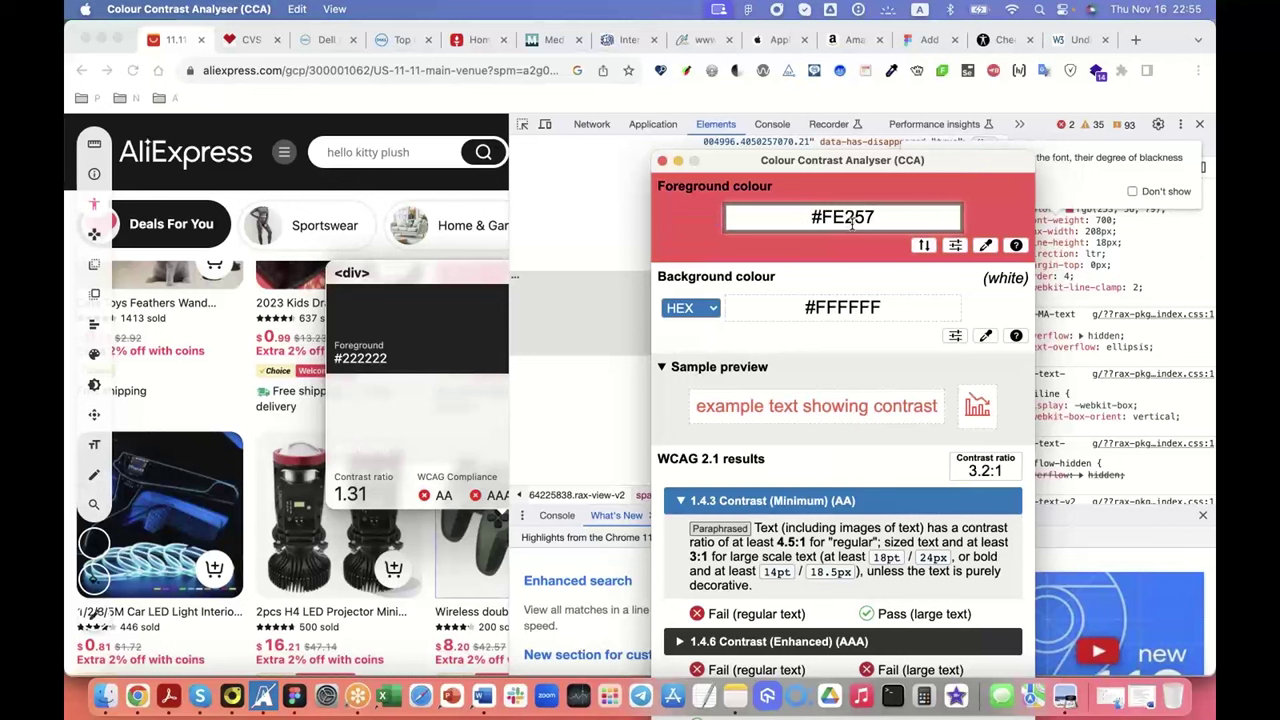
text(4455)
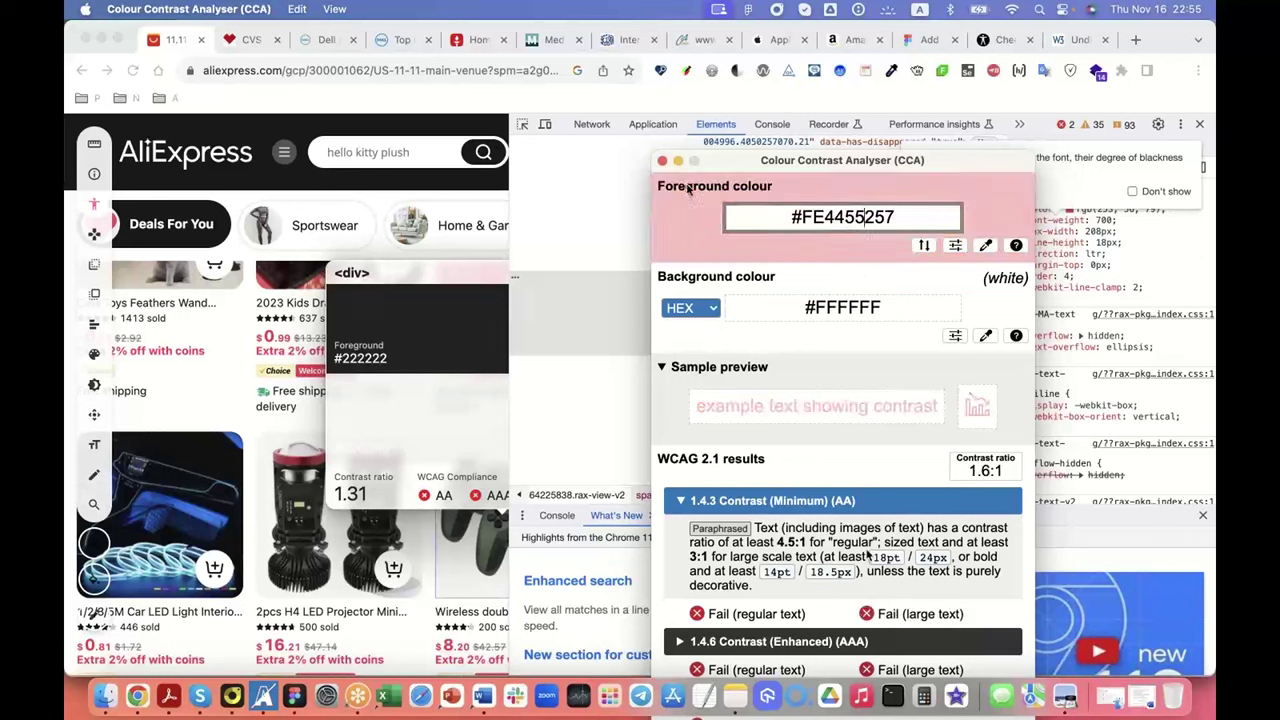
click(664, 162)
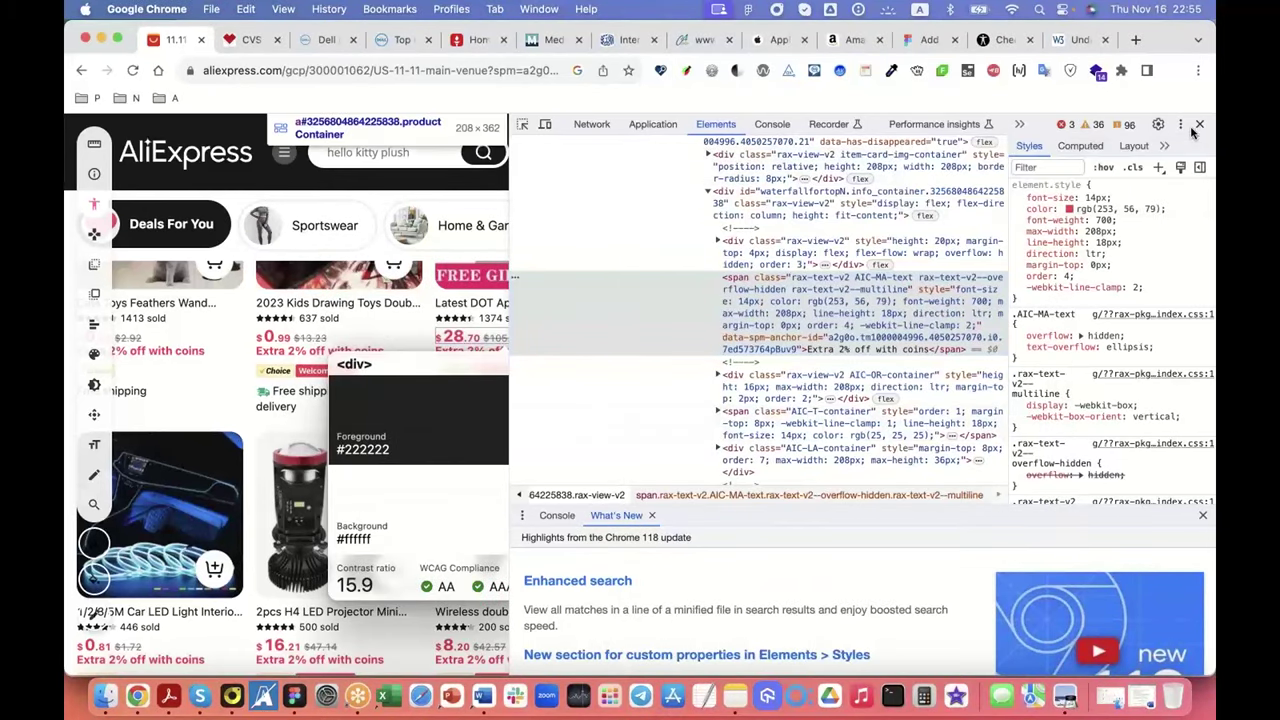
Step: Close the developer tools, check the contrast of the AliExpress header and content section with VisBug's accessibility tool, and exit VisBug
key(super+alt+i)
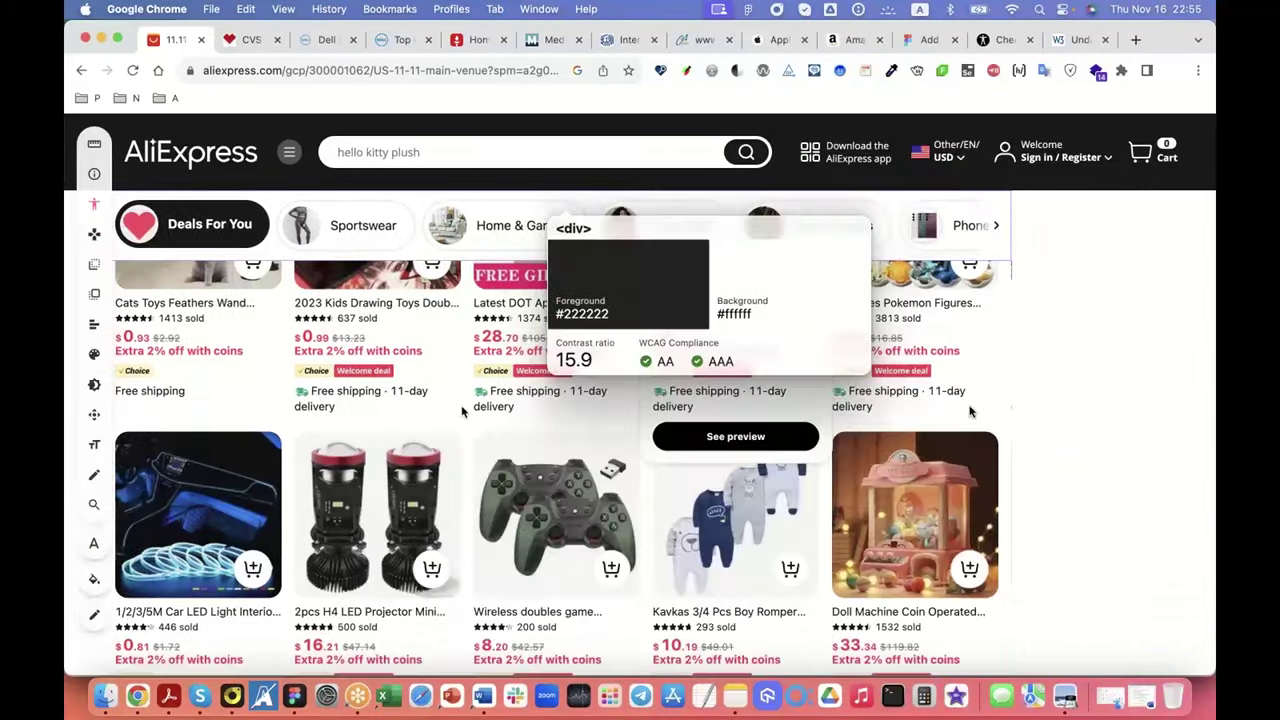
scroll(758, 150, down, 10)
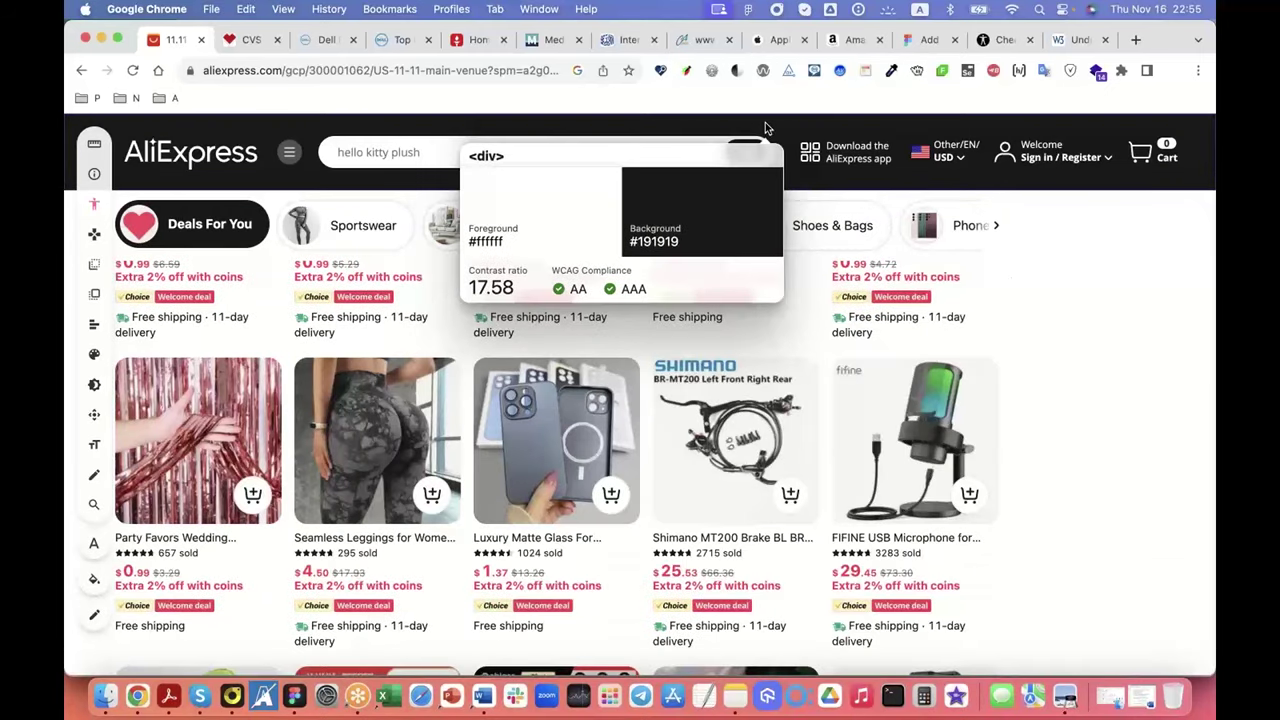
click(94, 210)
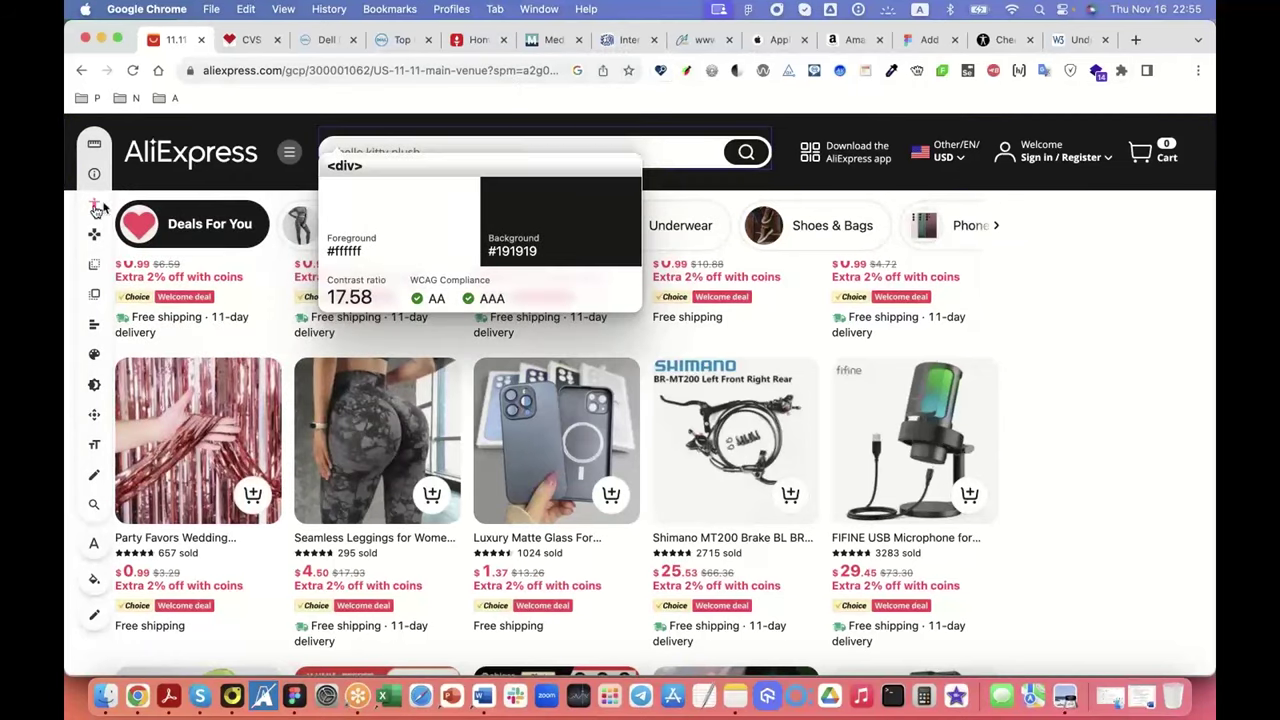
click(1120, 230)
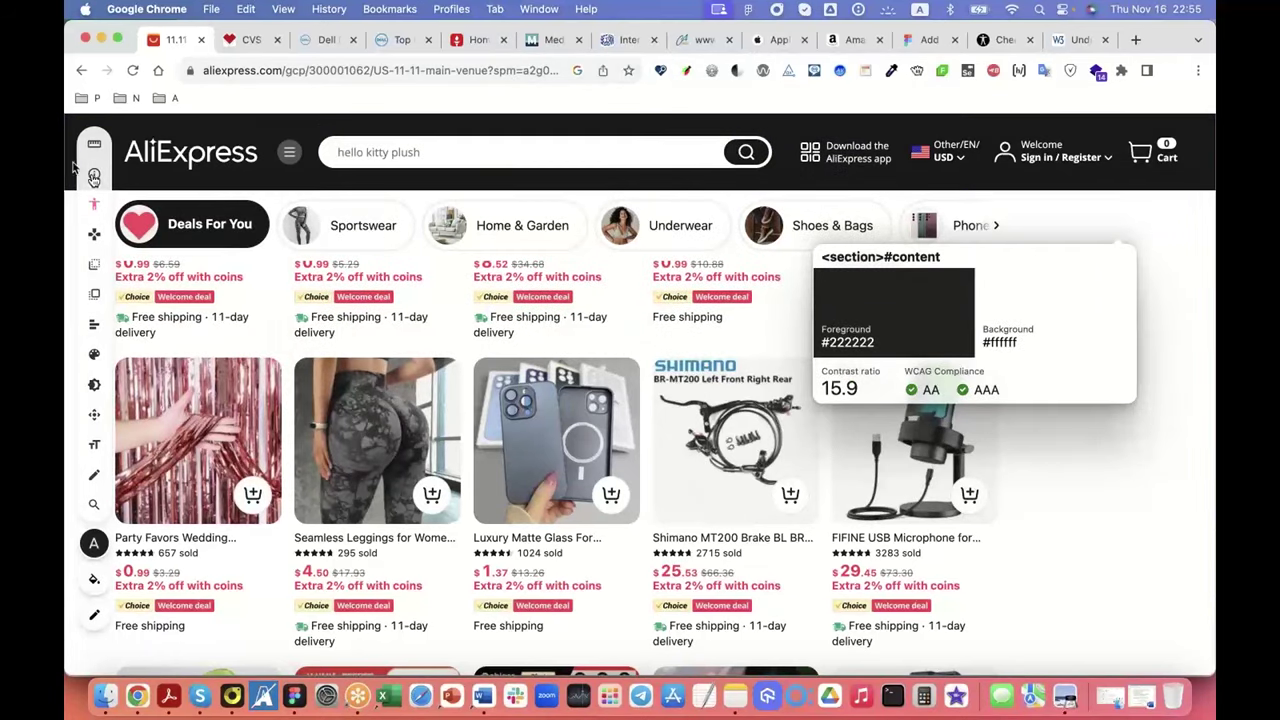
click(685, 70)
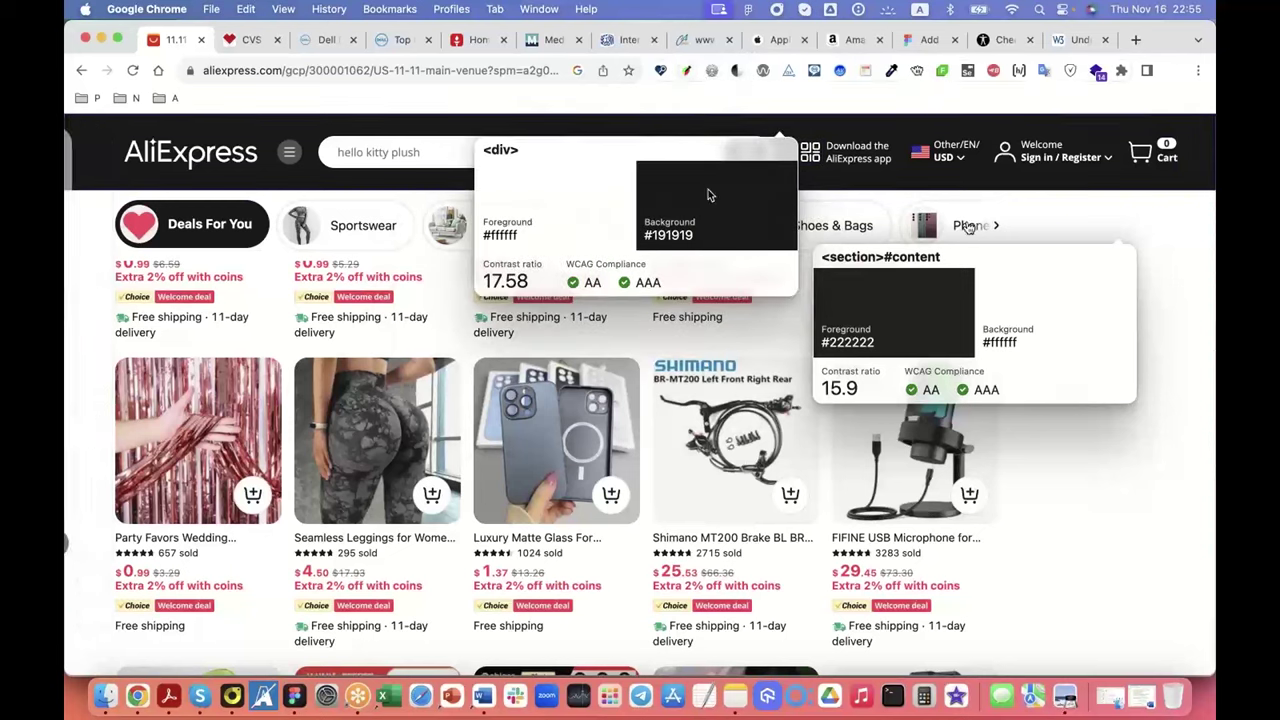
Step: View the Accessibility Insights for Web launch pad on AliExpress and on Dell's Top Deals page, closing Dell's developer tools
click(660, 71)
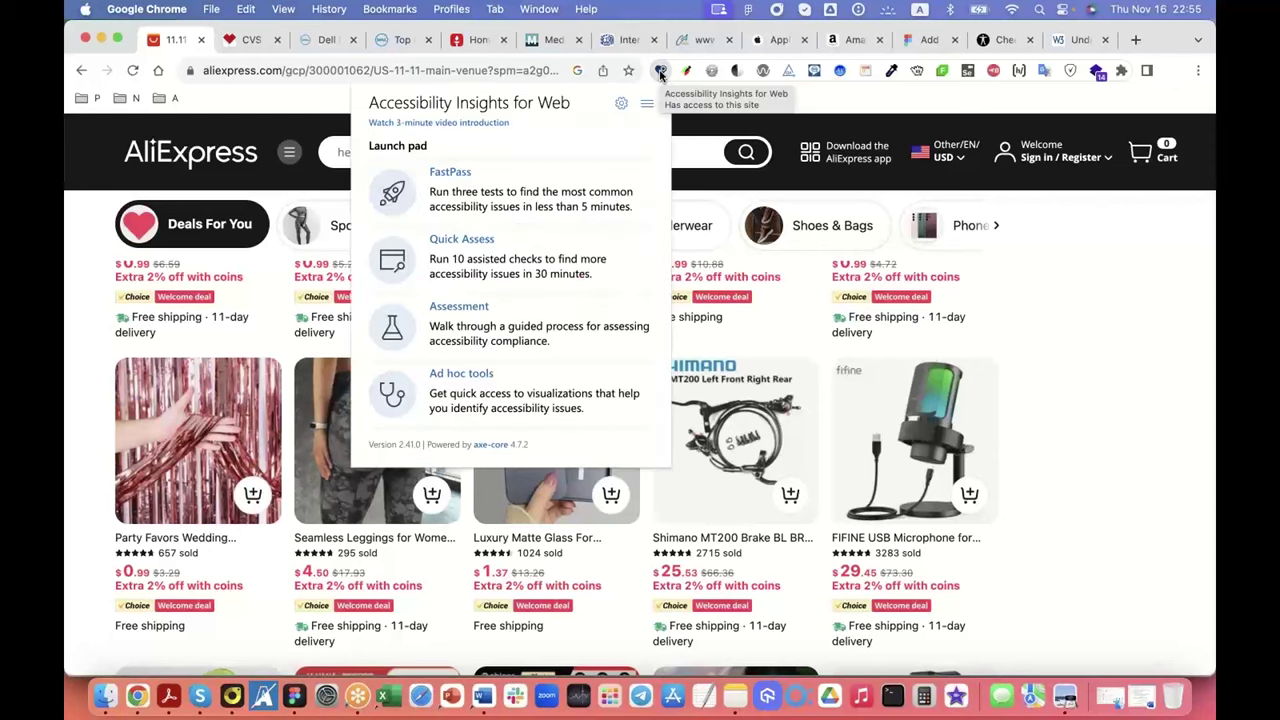
click(660, 71)
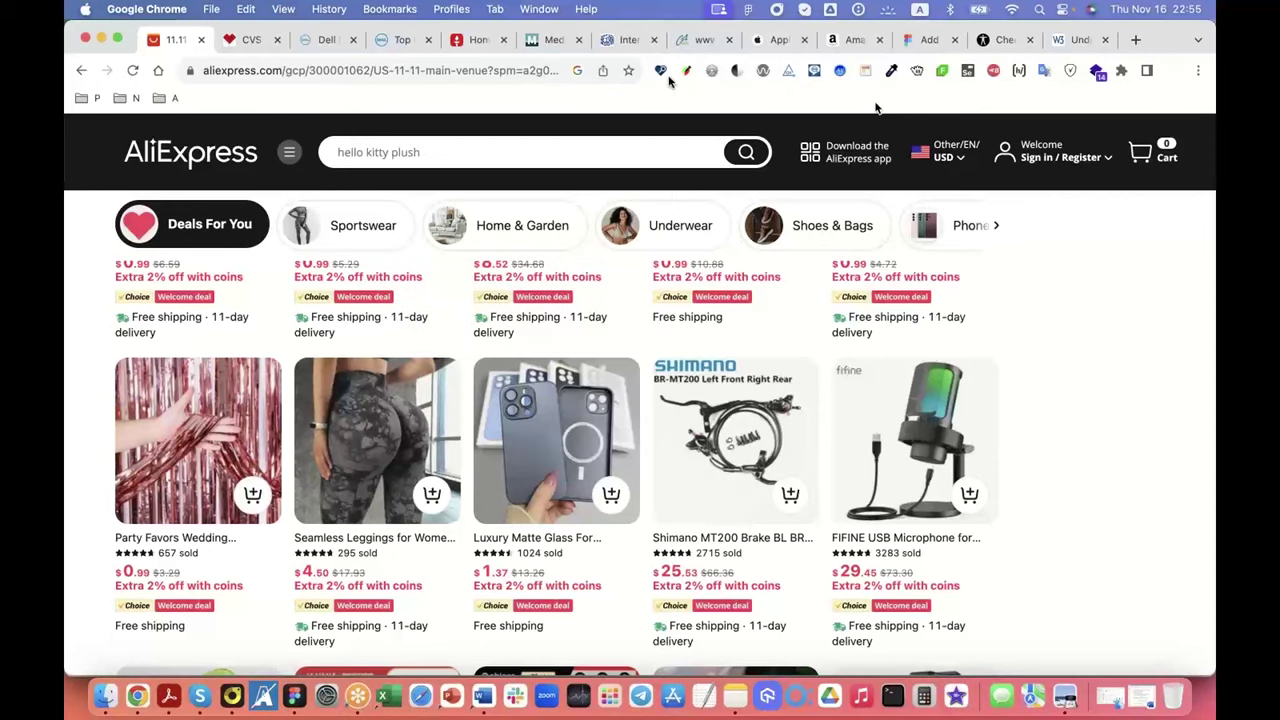
click(394, 40)
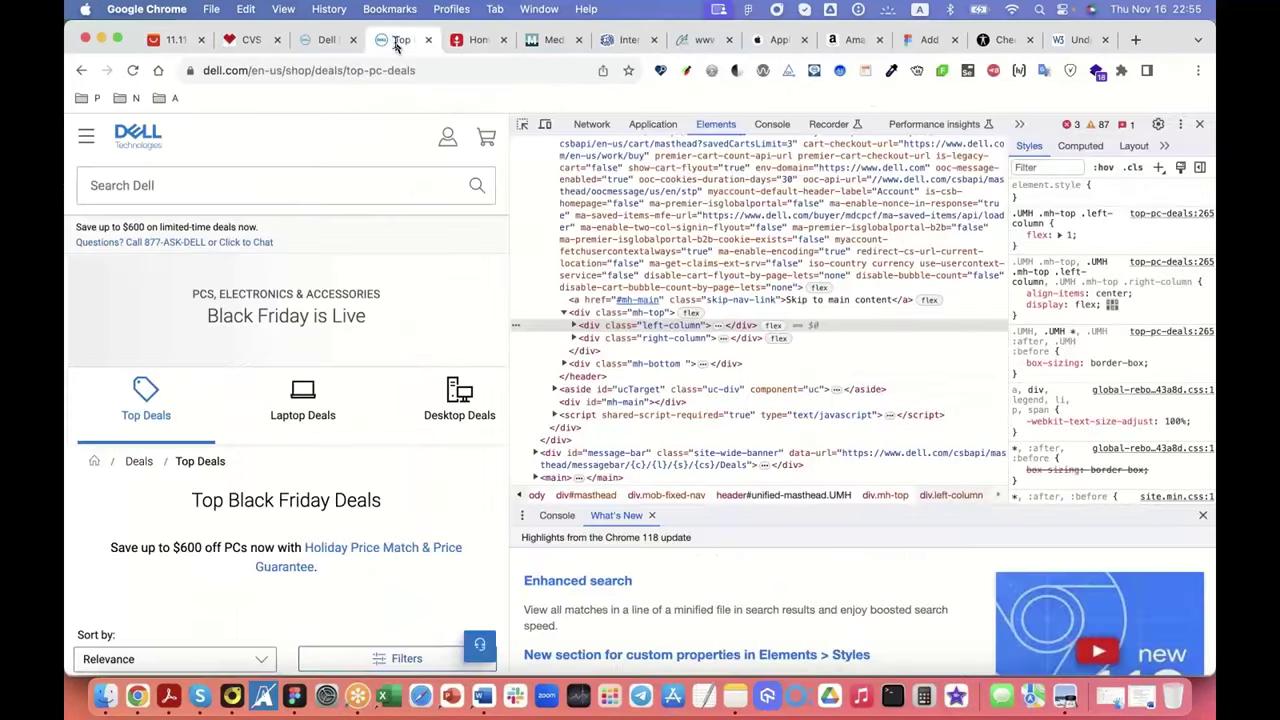
click(1199, 126)
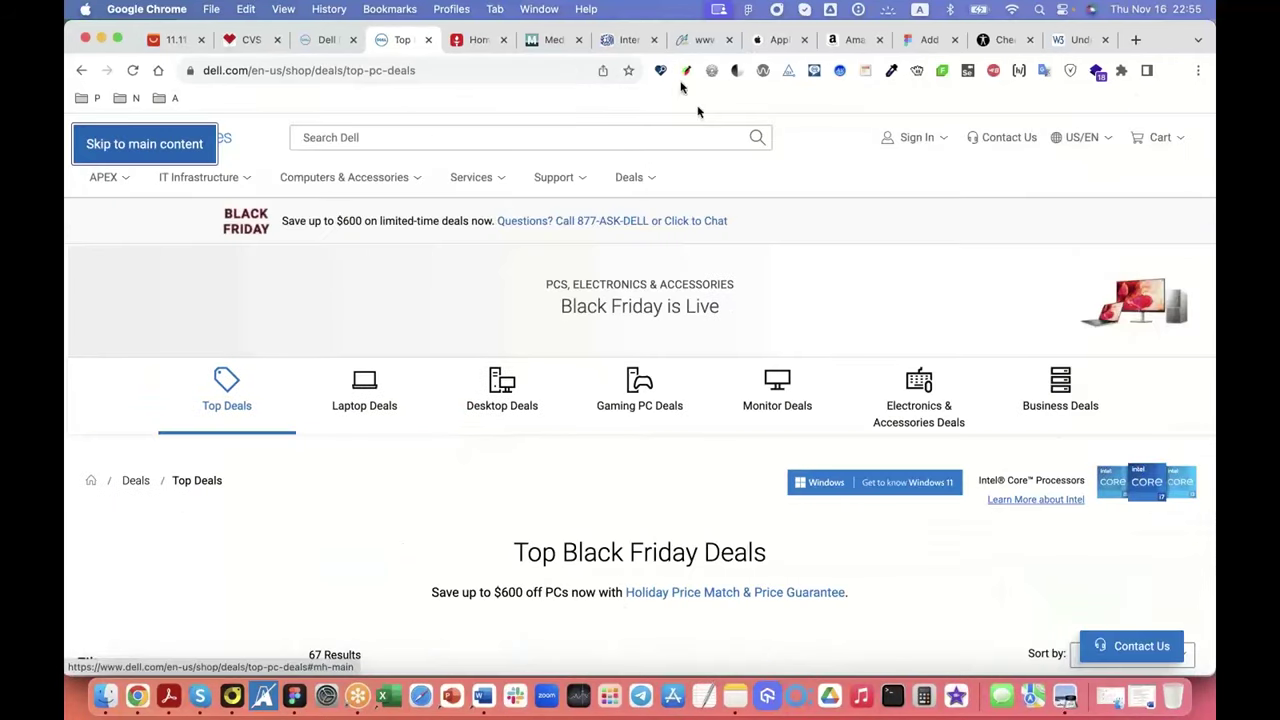
click(660, 71)
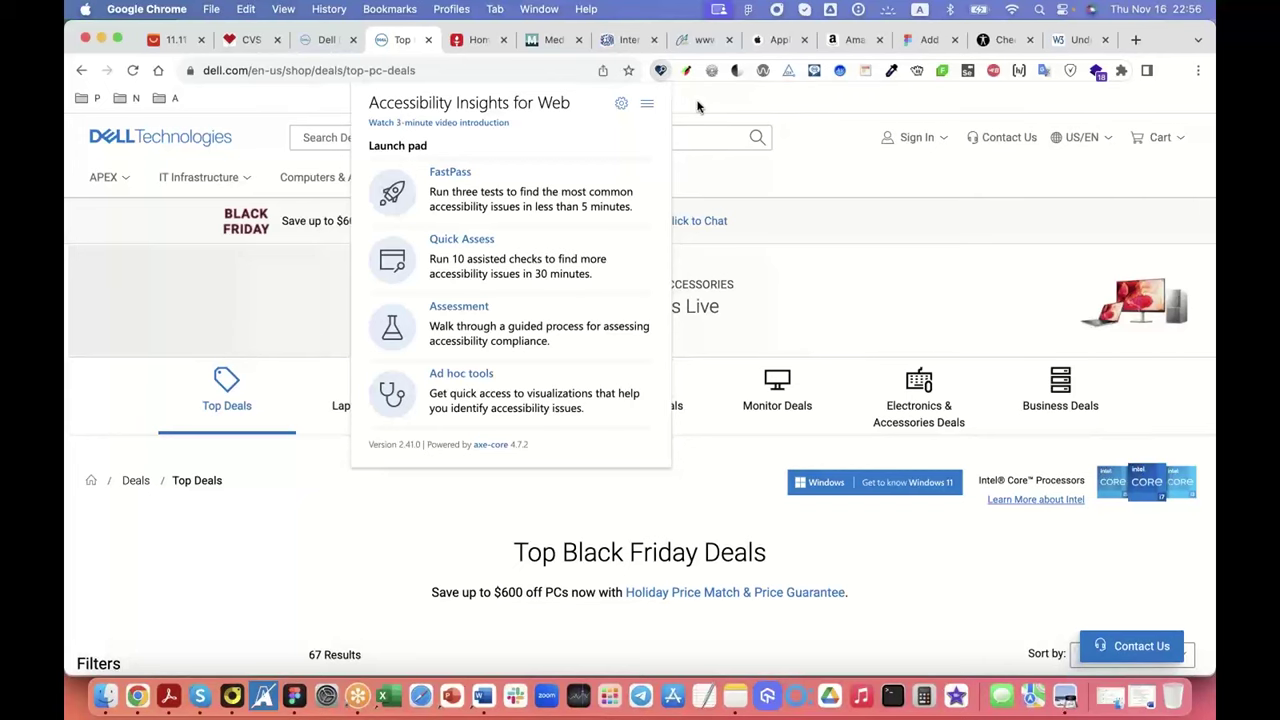
click(660, 74)
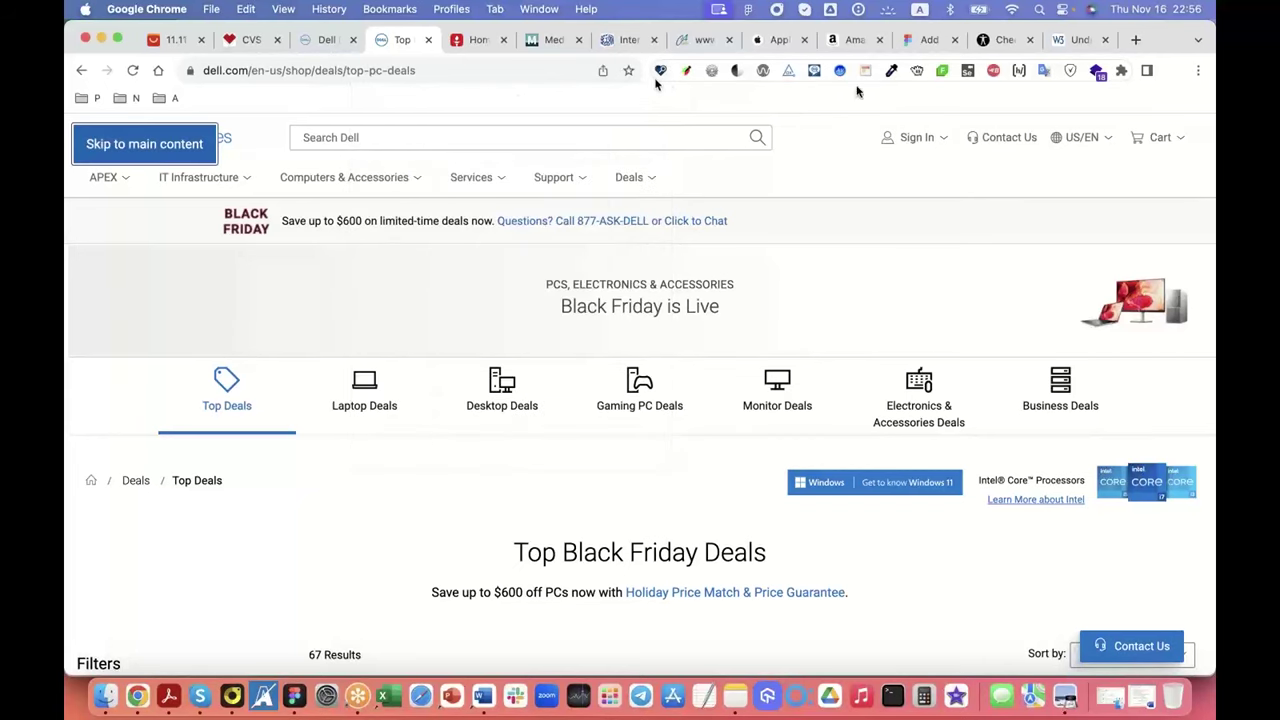
Step: Search Google in a new tab for "accessibility insights add on", view the extension's Chrome Web Store page, and close the tab
click(1136, 40)
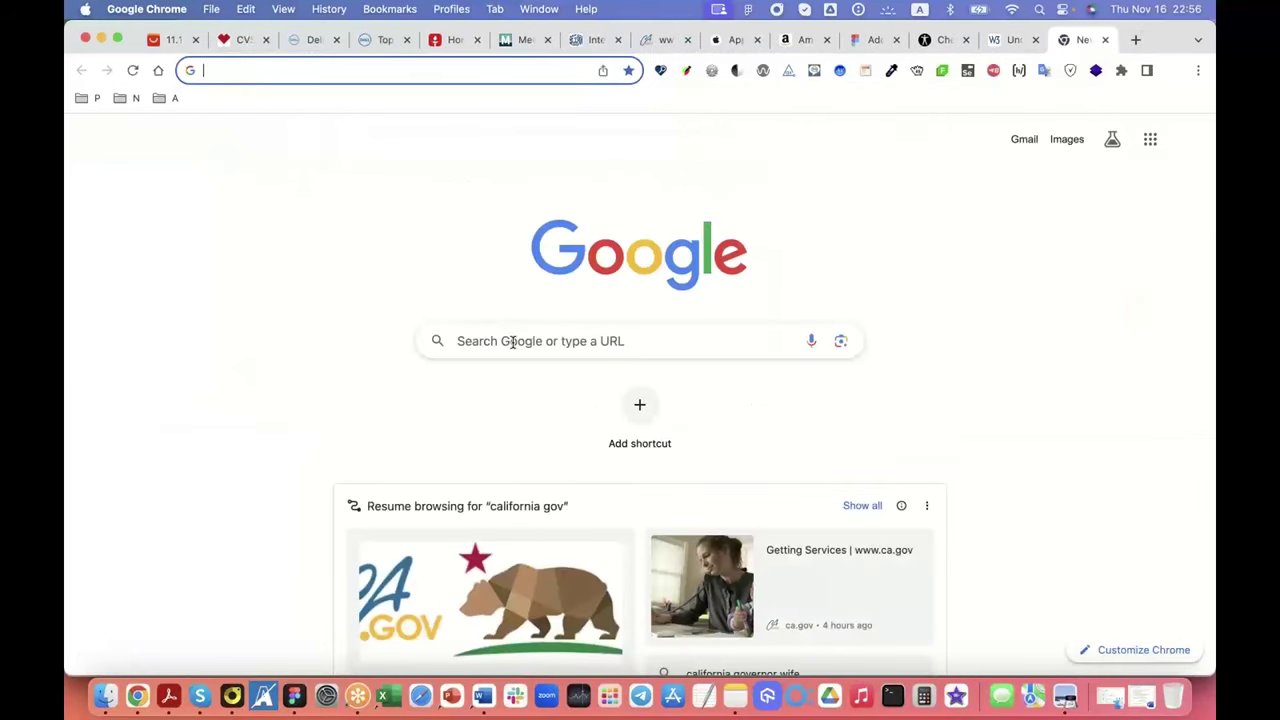
click(512, 342)
text(a)
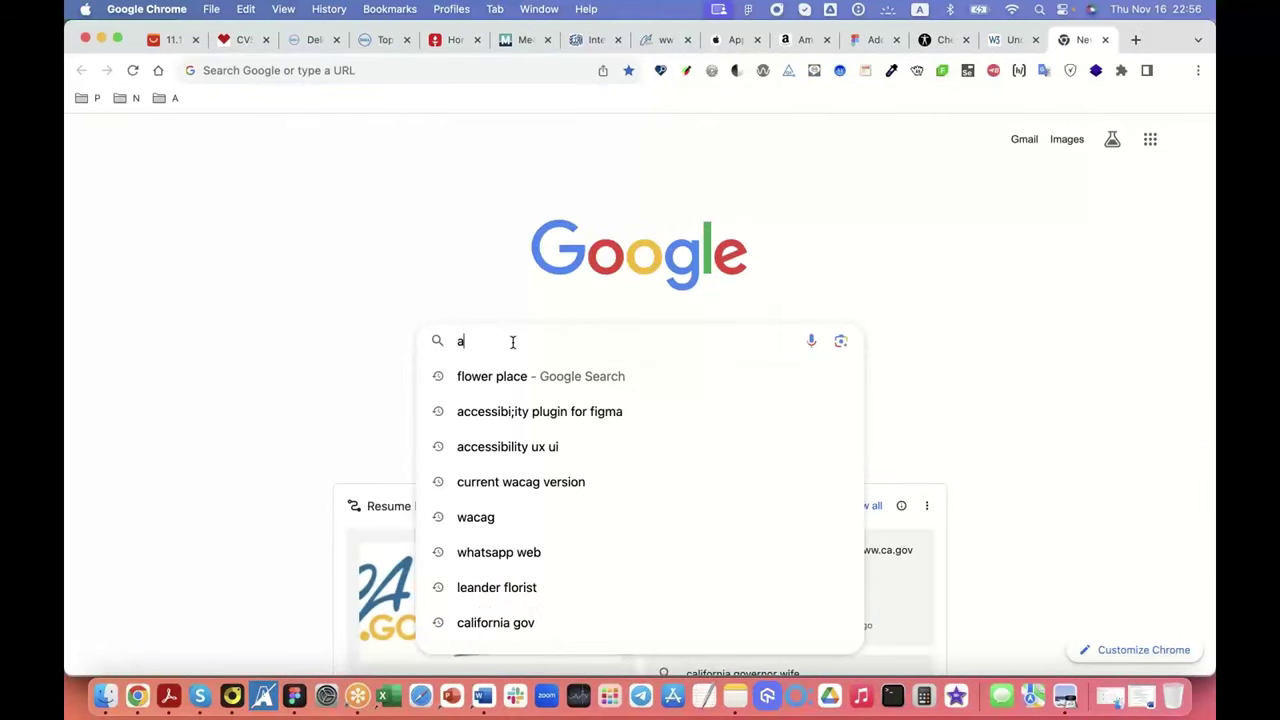
text(ccessibili)
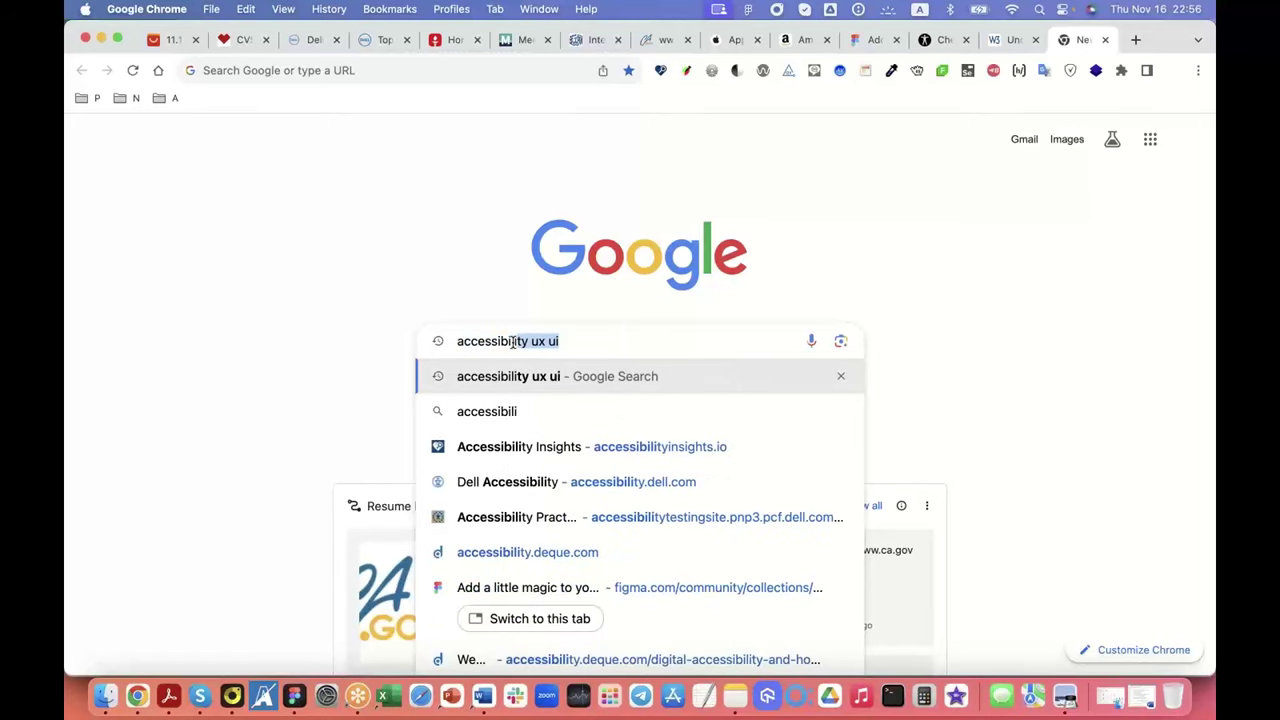
text(ty ins)
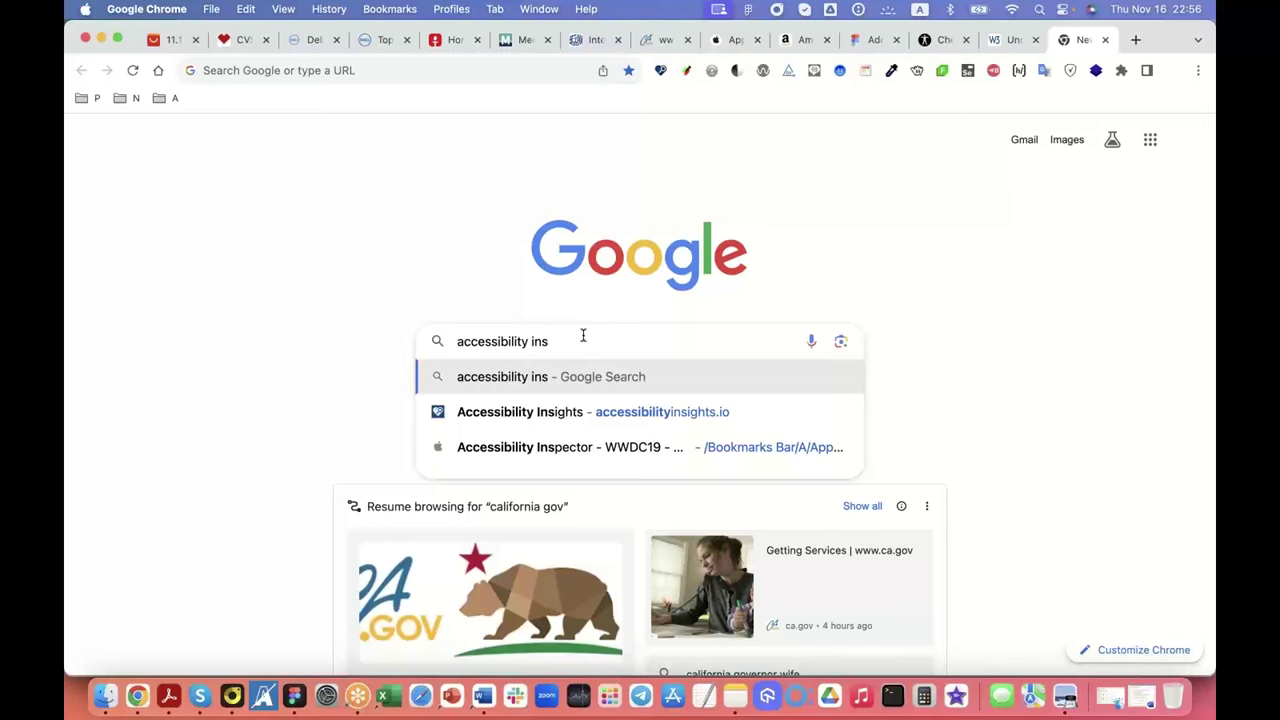
text(ights add on)
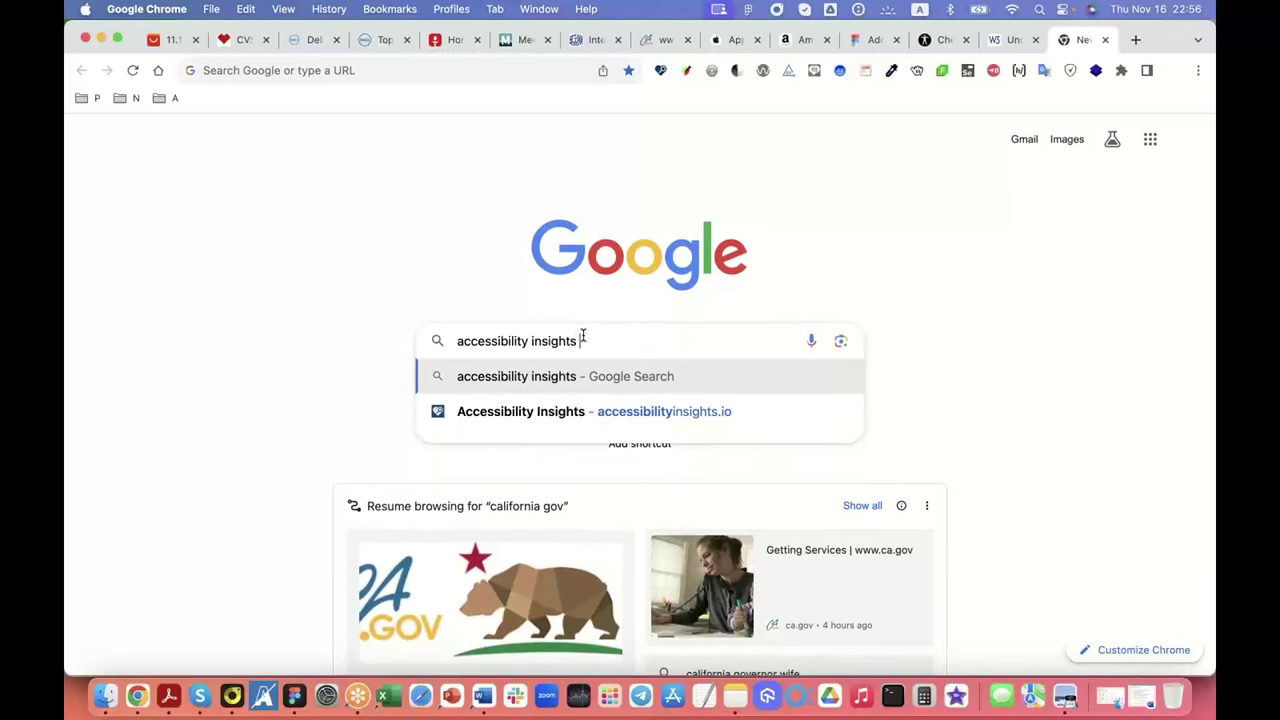
key(Return)
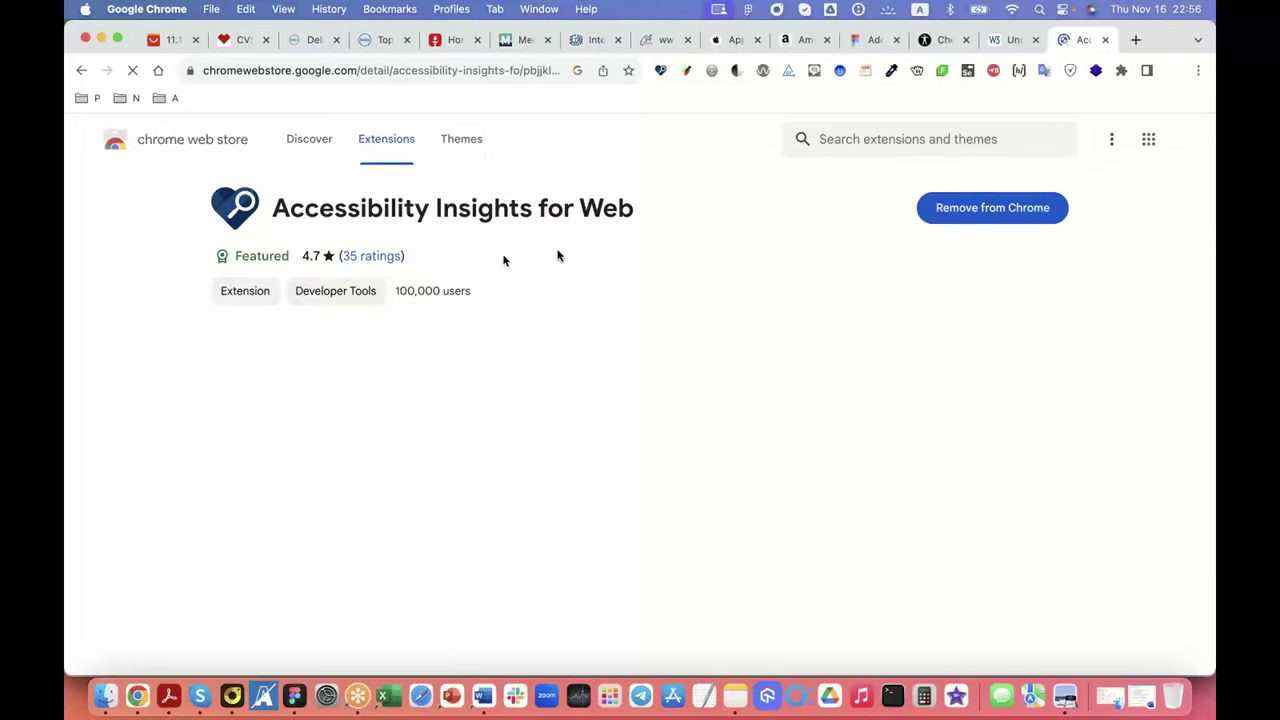
click(1104, 40)
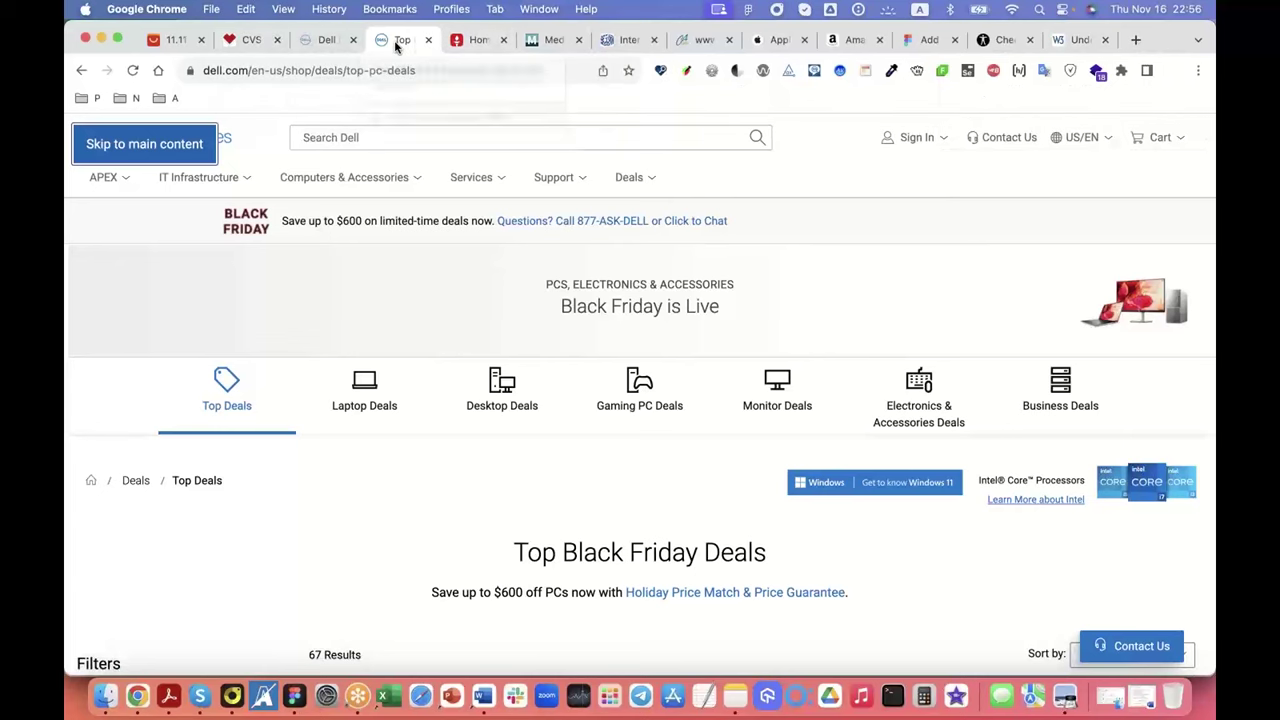
Step: Start a new Accessibility Insights Assessment of Dell's Top Black Friday Deals page, discarding the previous assessment
mouse_move(405, 260)
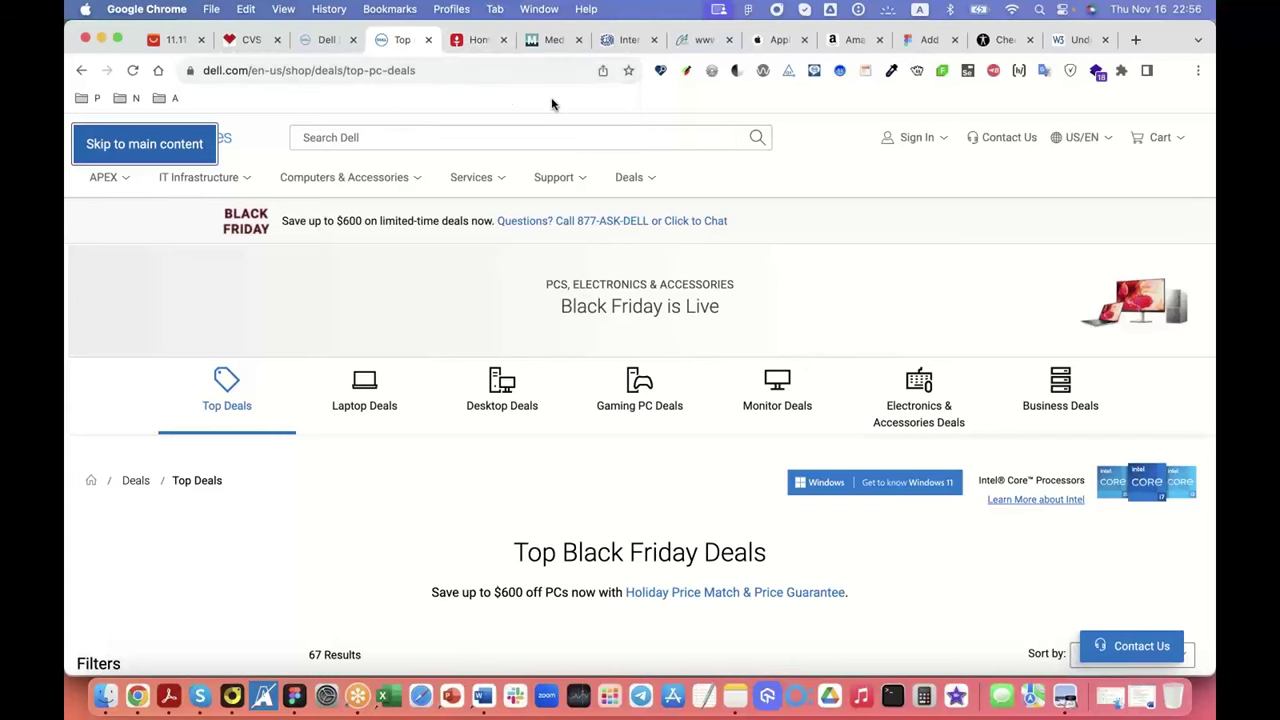
click(660, 70)
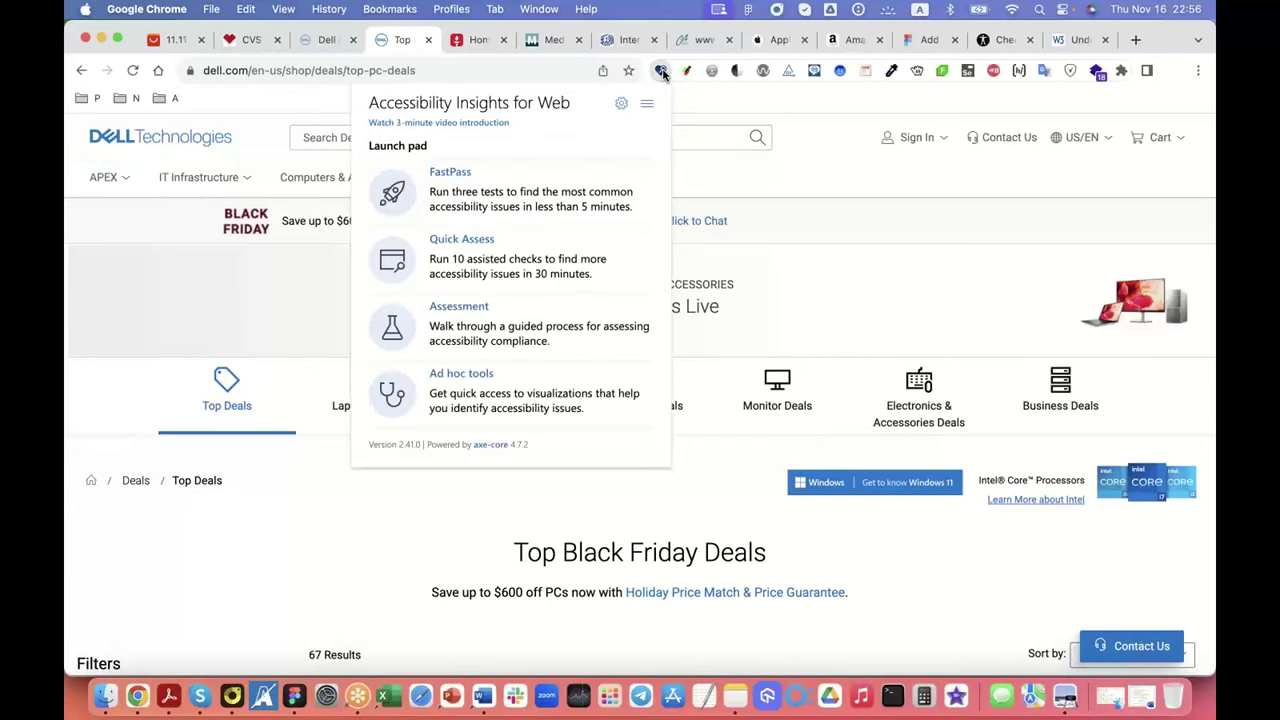
click(452, 307)
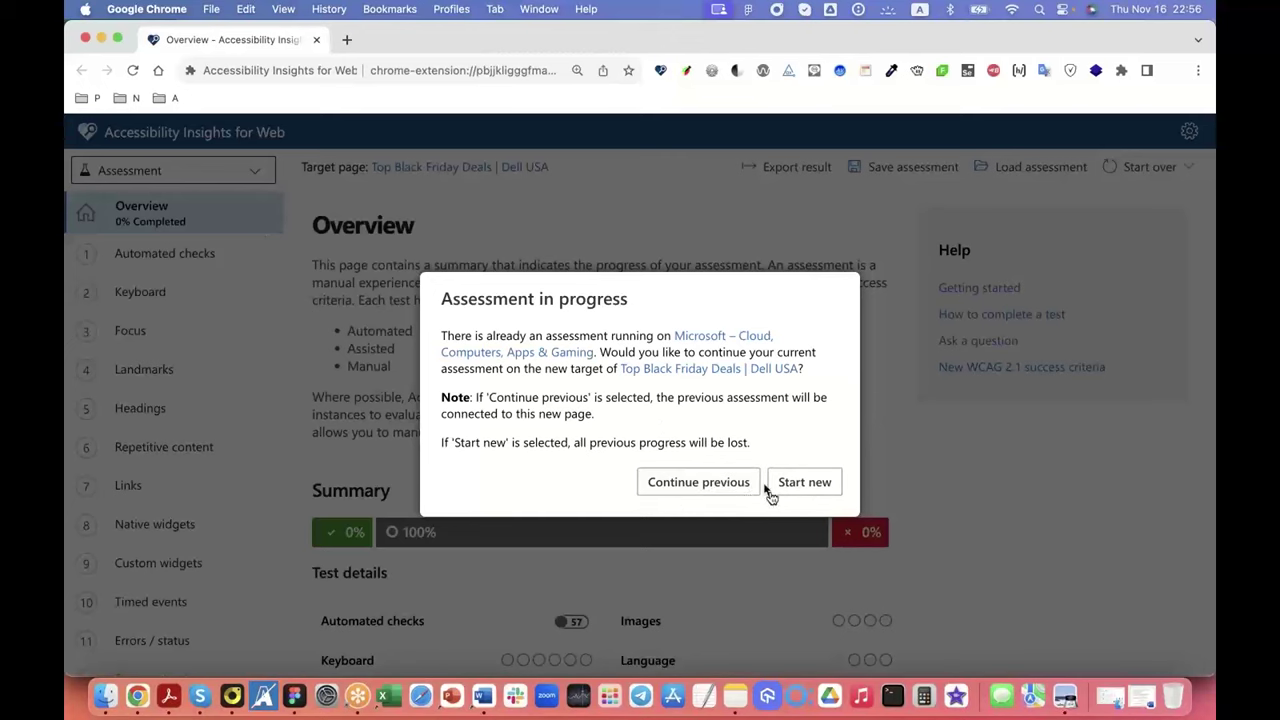
click(806, 485)
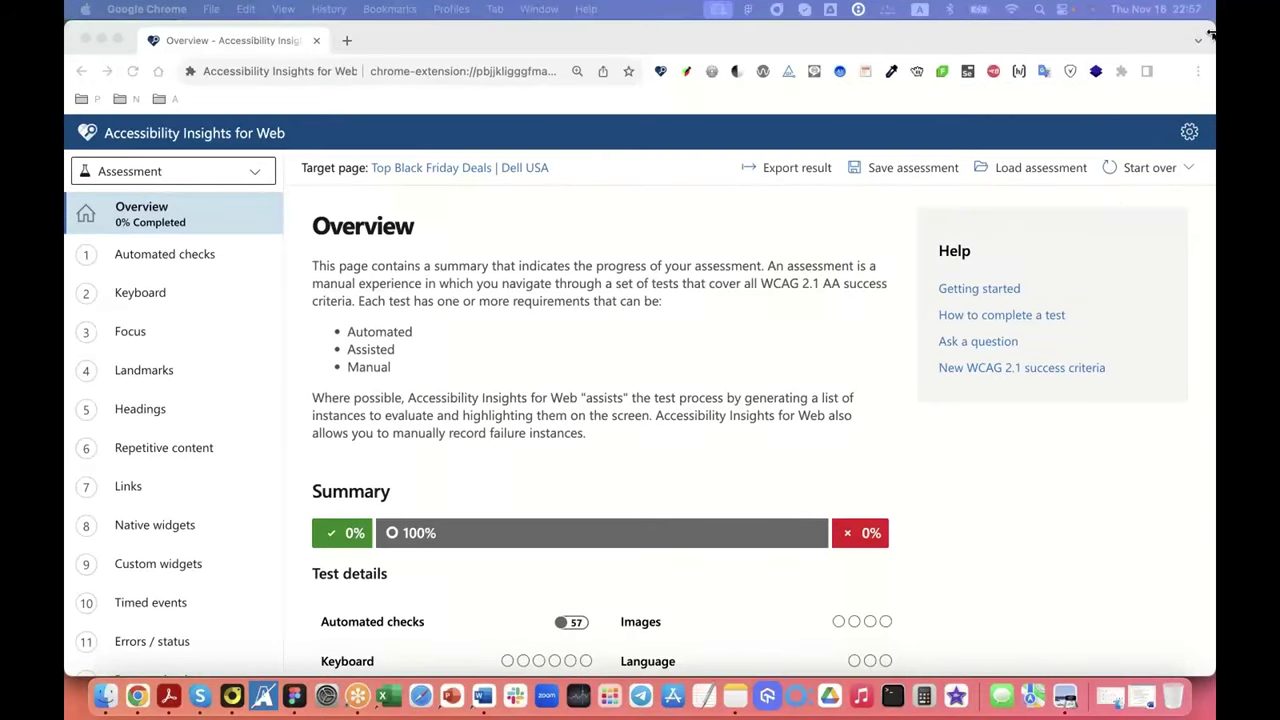
Step: Resize the Accessibility Insights window and the Dell page window so that they sit side by side
drag(1210, 33, 640, 96)
click(785, 143)
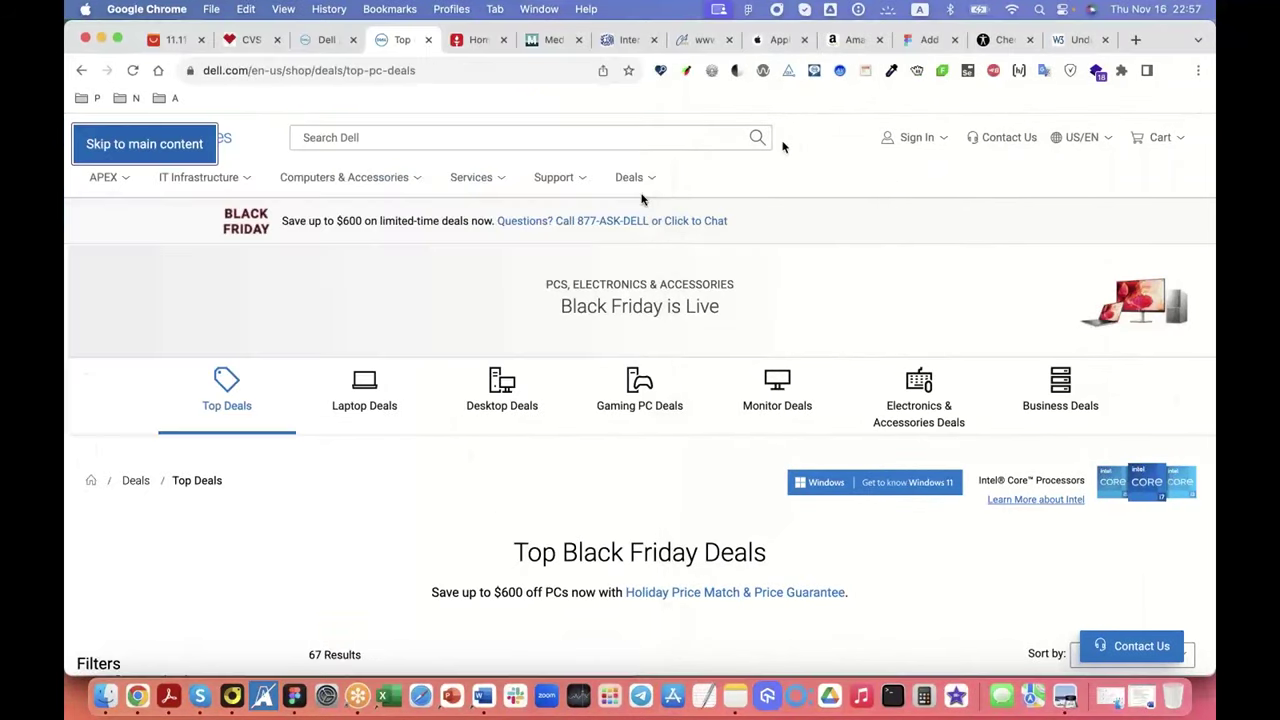
click(85, 180)
drag(70, 179, 644, 172)
click(203, 227)
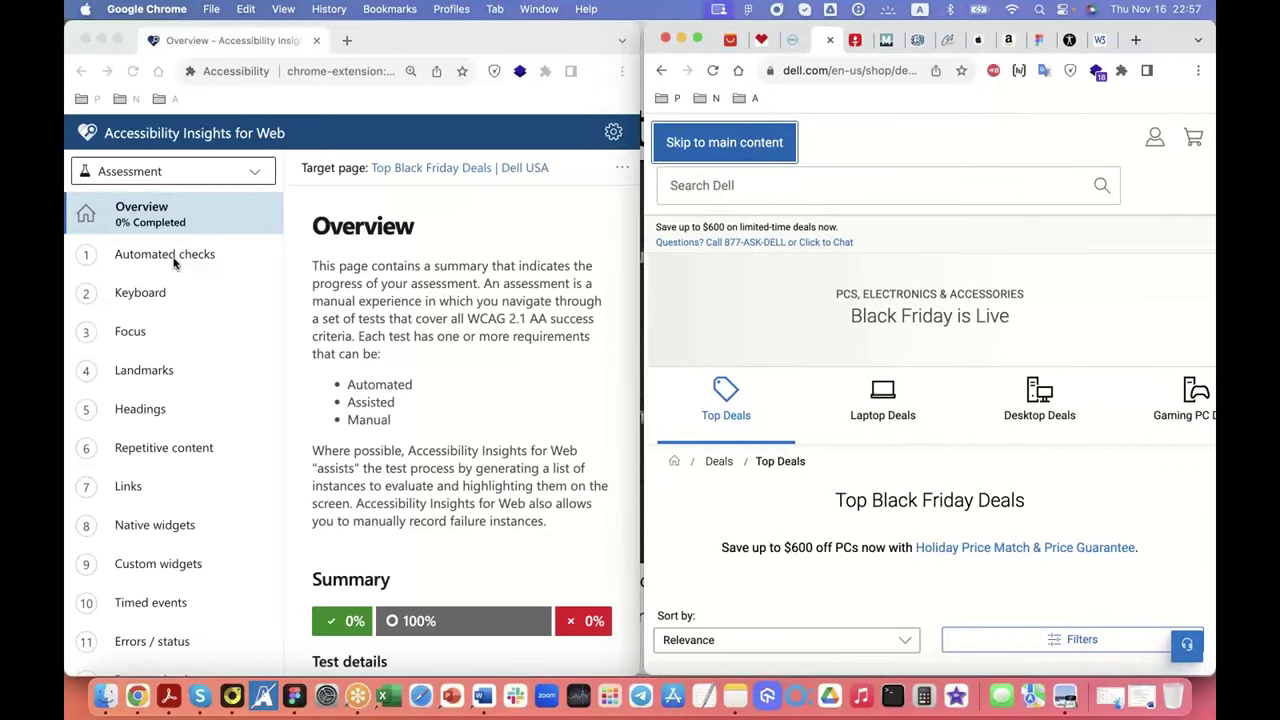
Step: Run the Automated checks on the Dell page and look through the Keyboard requirements and the following tests of the assessment
click(182, 264)
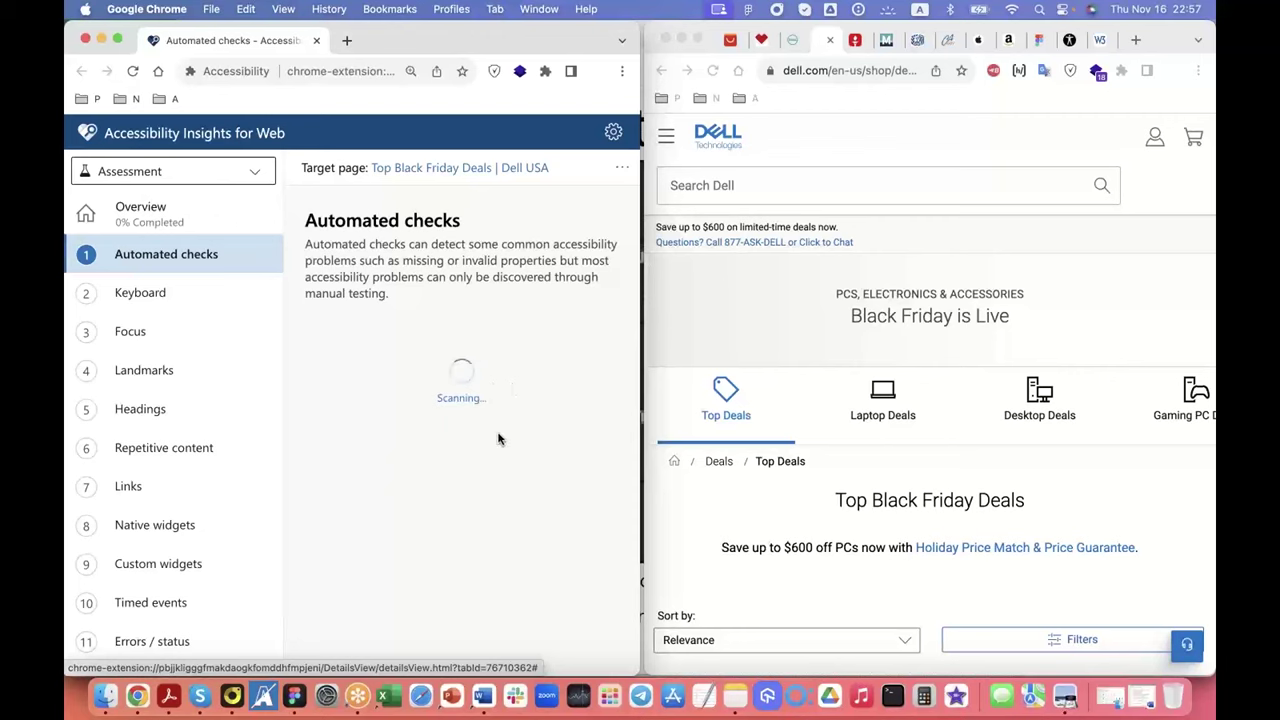
click(140, 293)
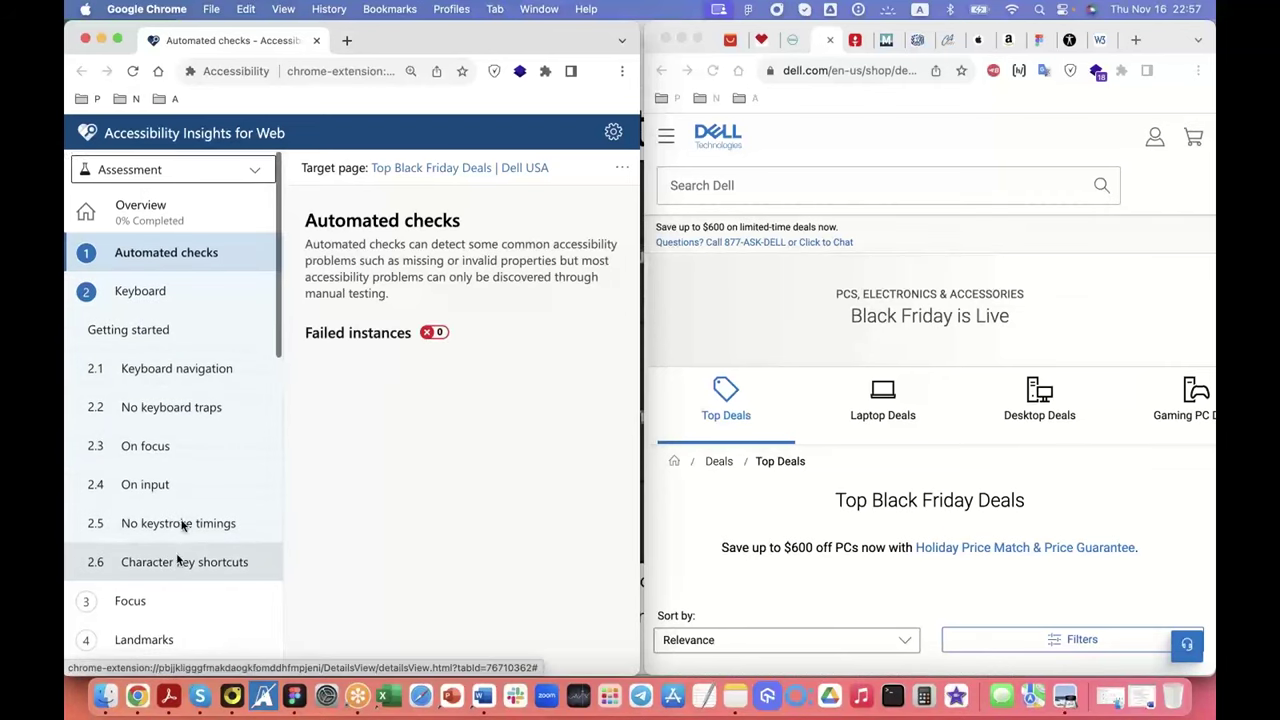
scroll(172, 565, down, 1)
scroll(175, 604, up, 1)
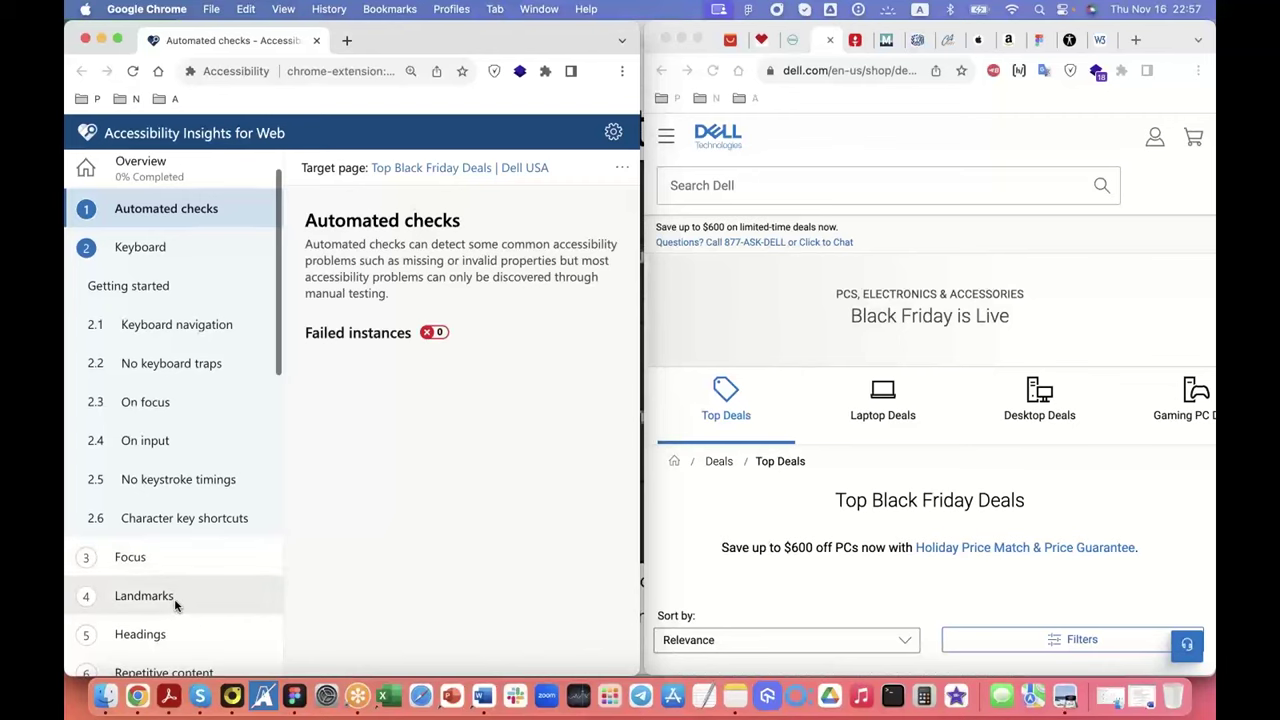
scroll(190, 517, down, 3)
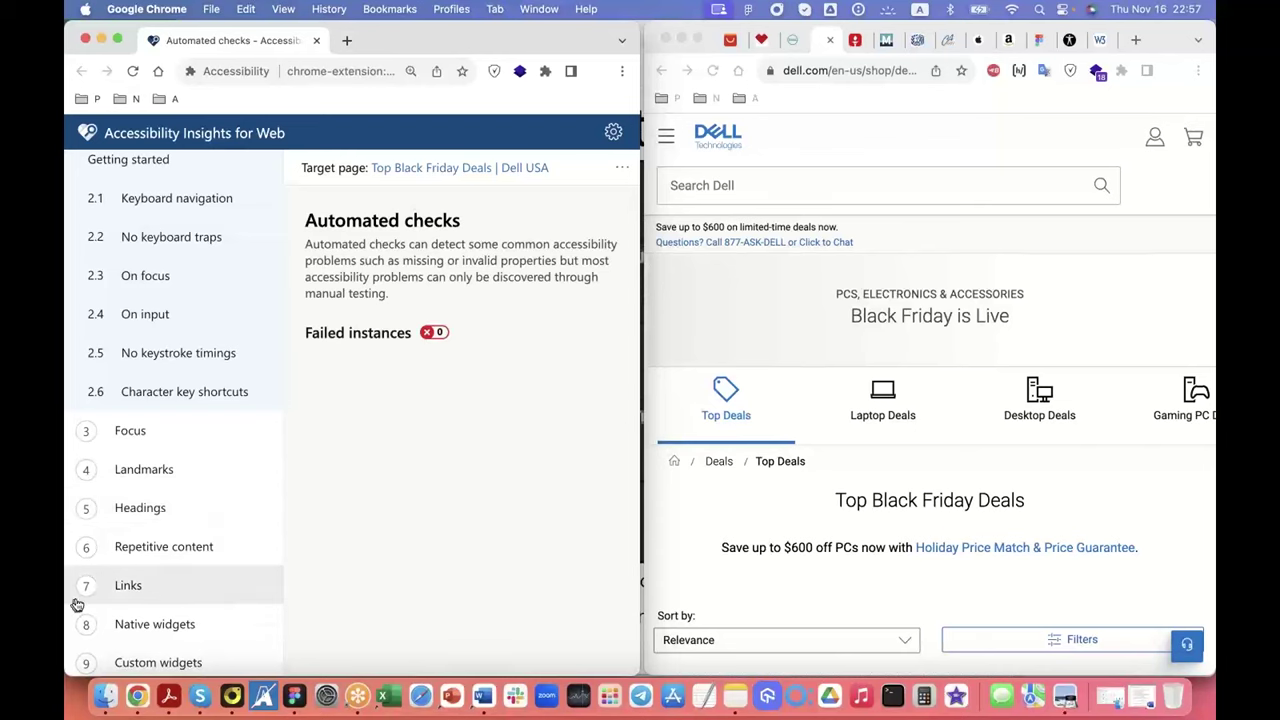
scroll(116, 555, down, 2)
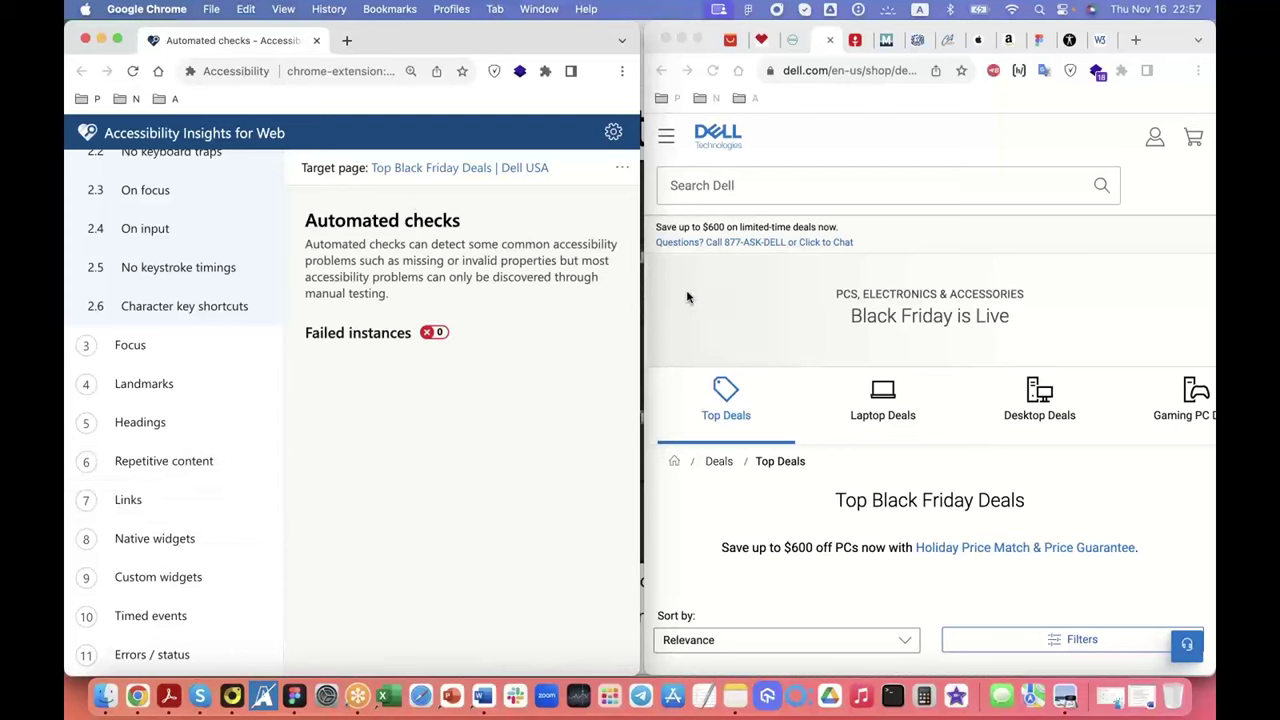
Step: Widen the Dell browser window to full width and look through Apple's home page down to the iPhone 15 and MacBook Pro sections
drag(645, 93, 64, 75)
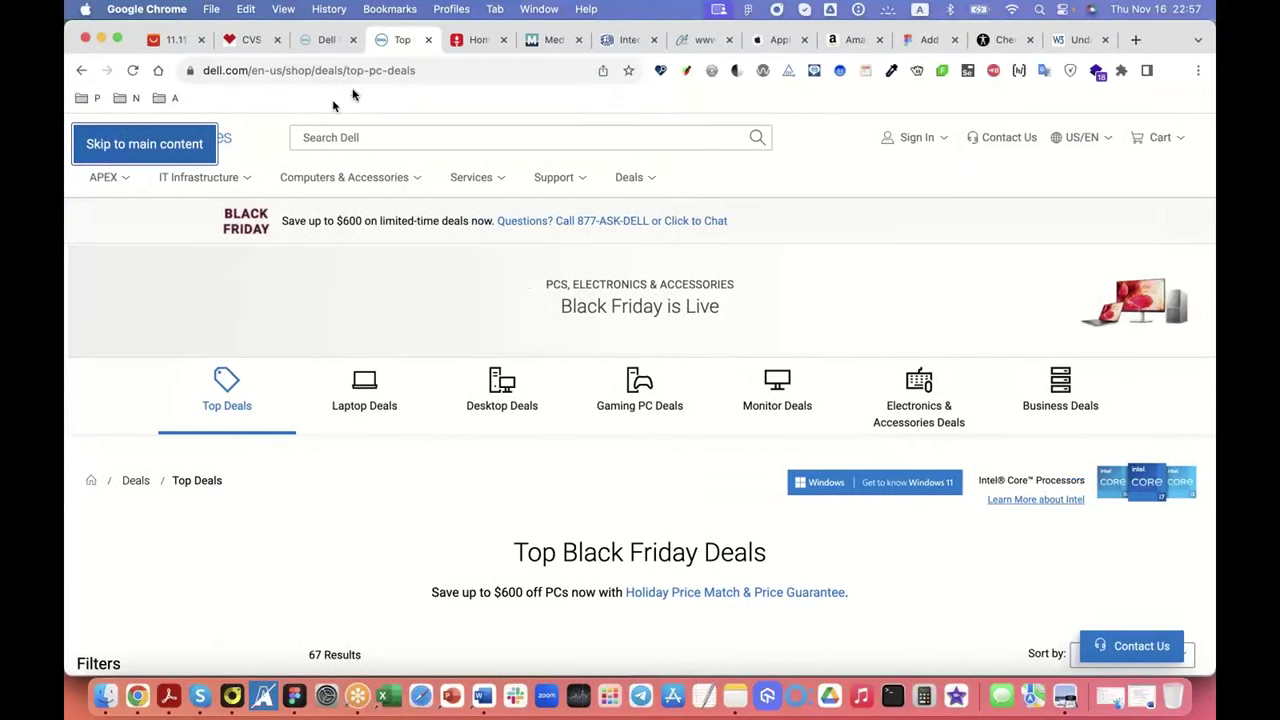
click(768, 48)
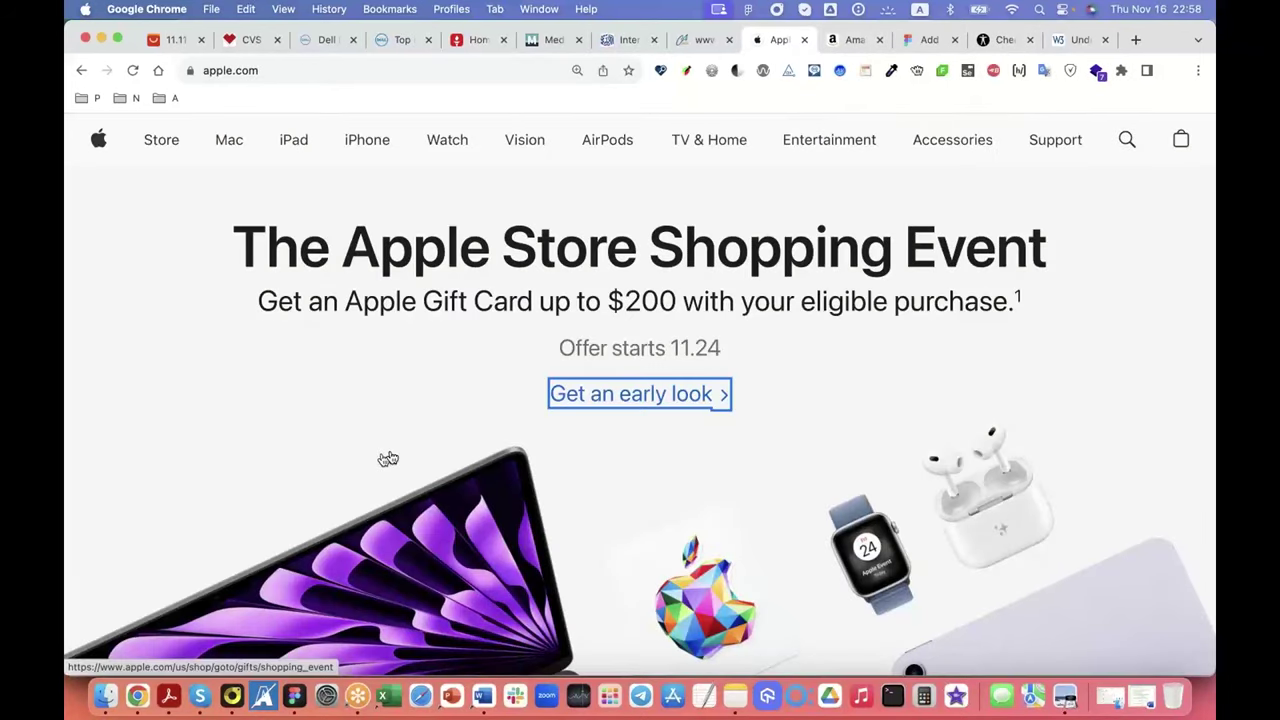
scroll(397, 454, down, 10)
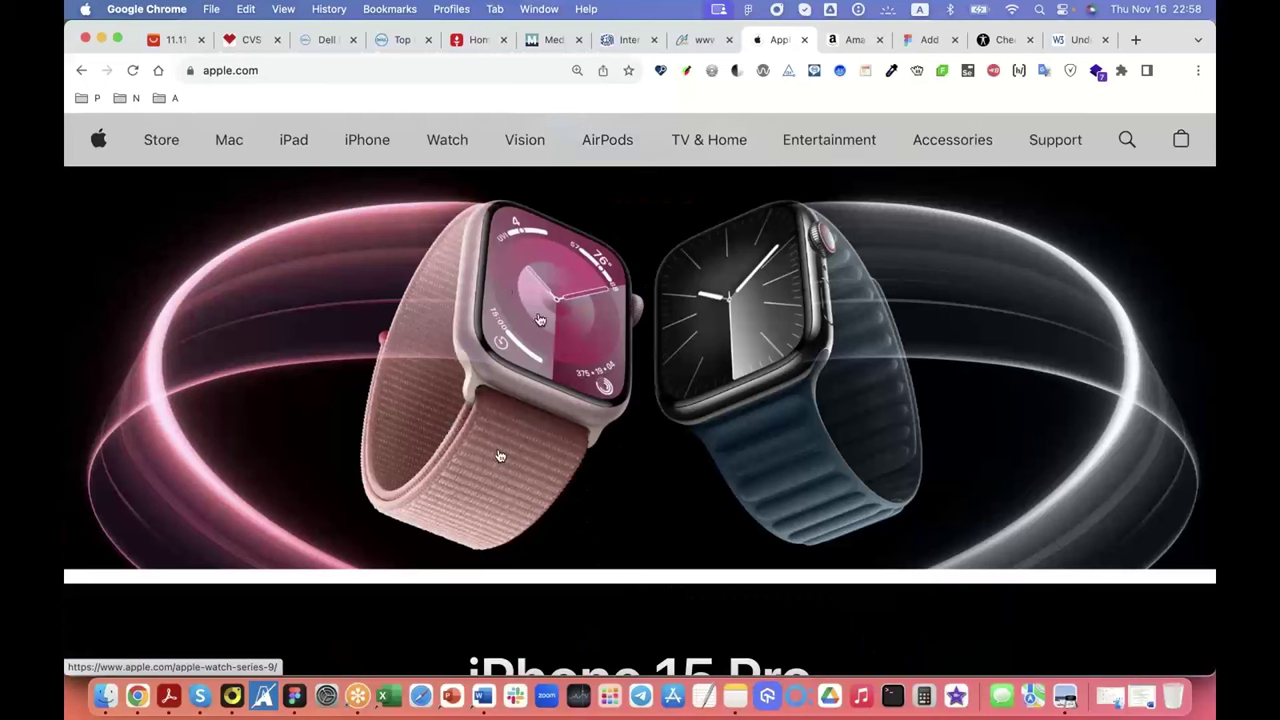
scroll(553, 303, down, 5)
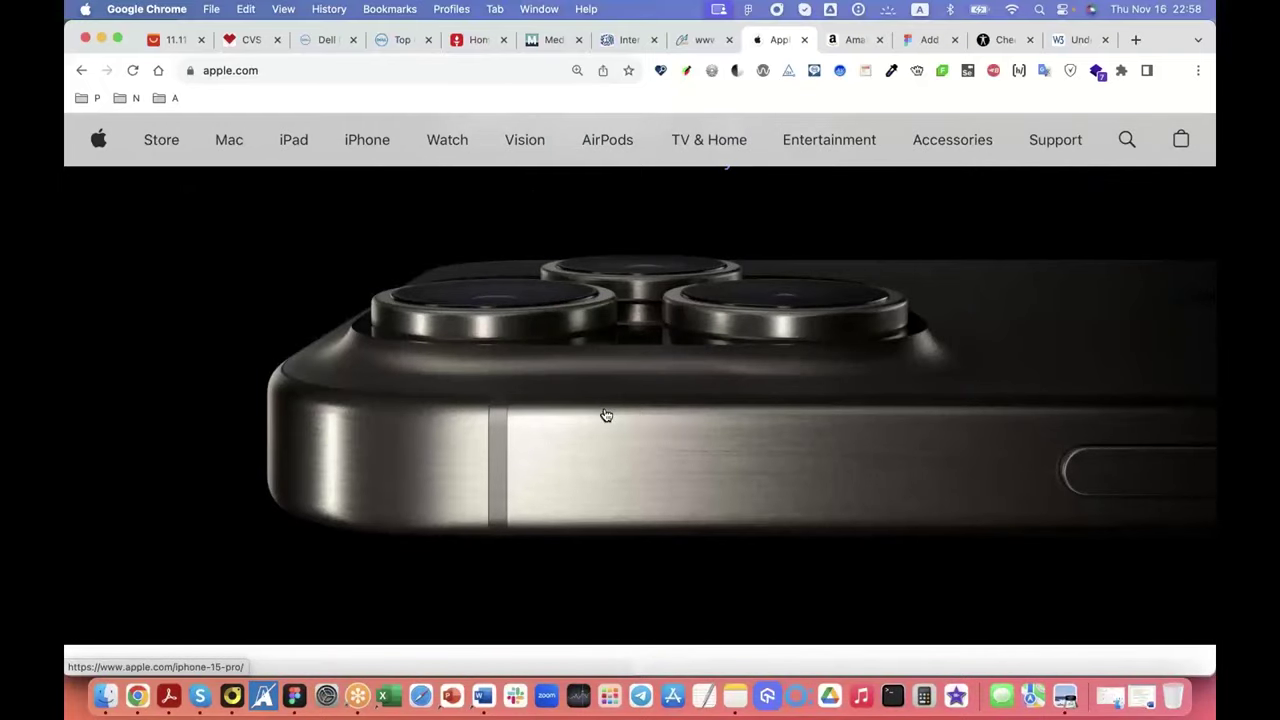
scroll(608, 423, down, 5)
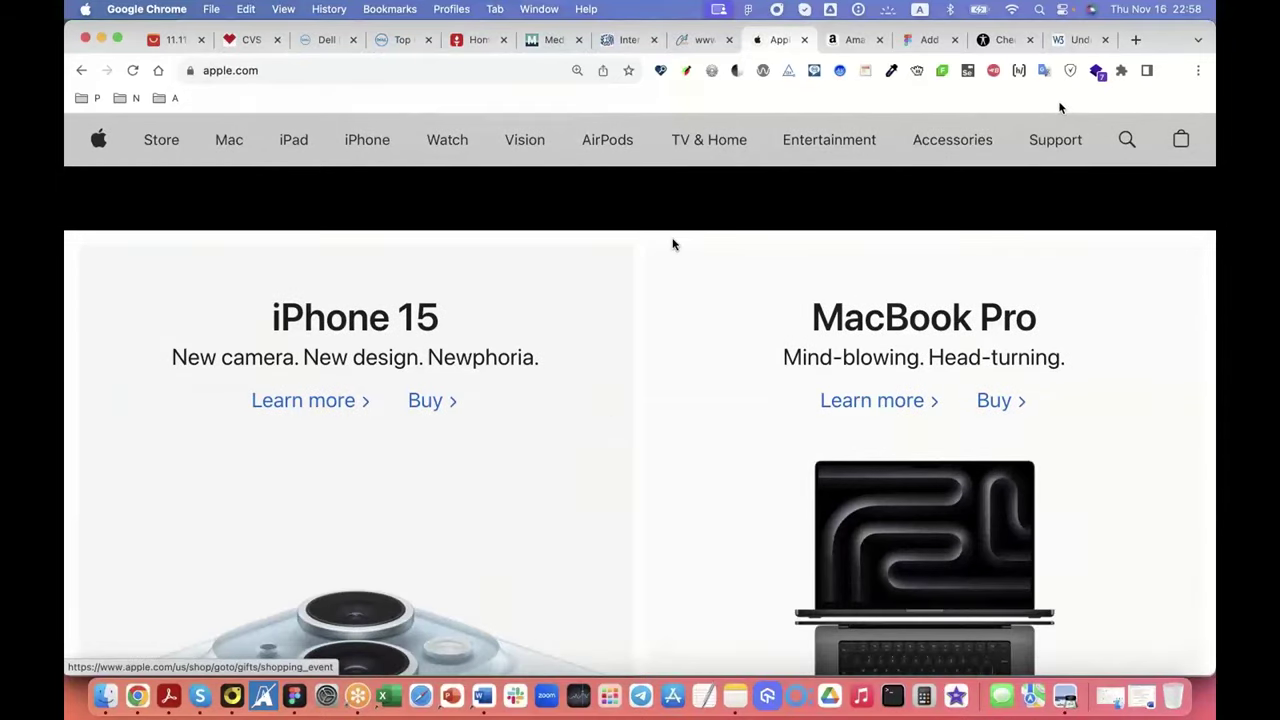
Step: Return to the Accessibility Insights window and view the remaining assessment tests from Page navigation to Cognitive
key(ctrl+Up)
click(242, 270)
scroll(196, 447, down, 10)
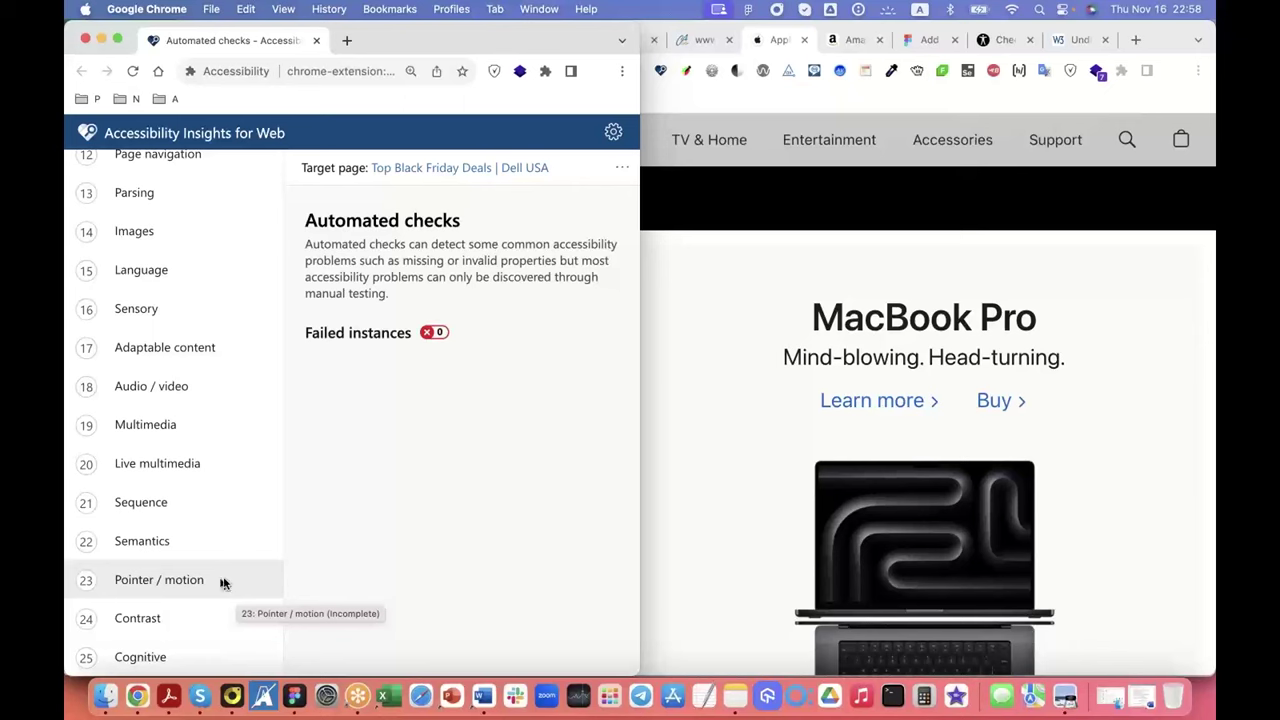
Step: Look through the subtests of the assessment from Contrast back up to Parsing and close the Accessibility Insights window
click(188, 622)
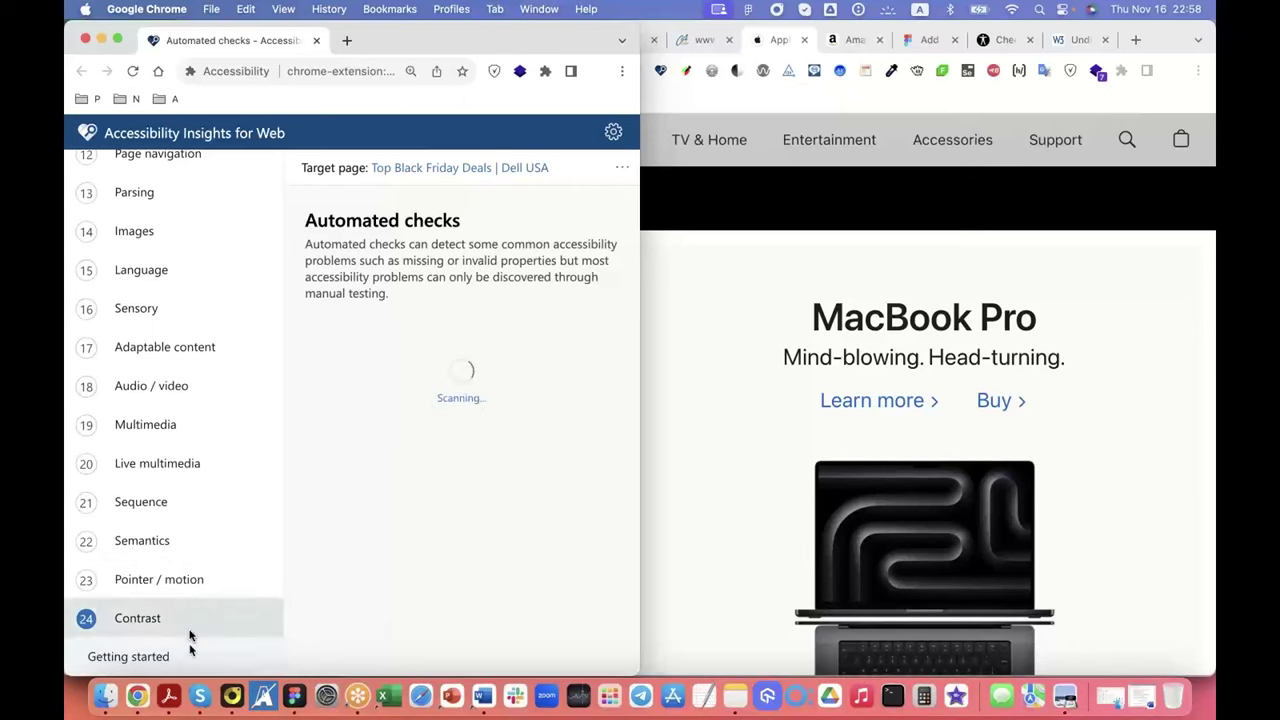
click(177, 574)
click(178, 510)
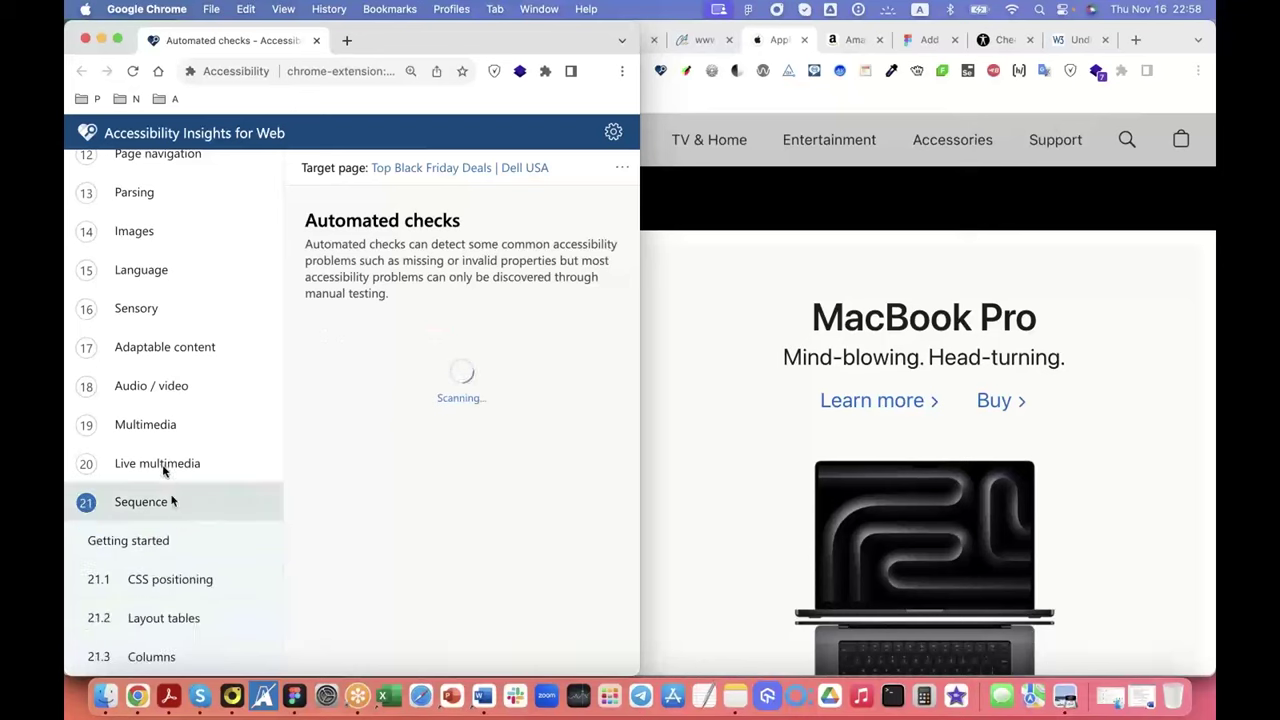
click(165, 468)
click(166, 432)
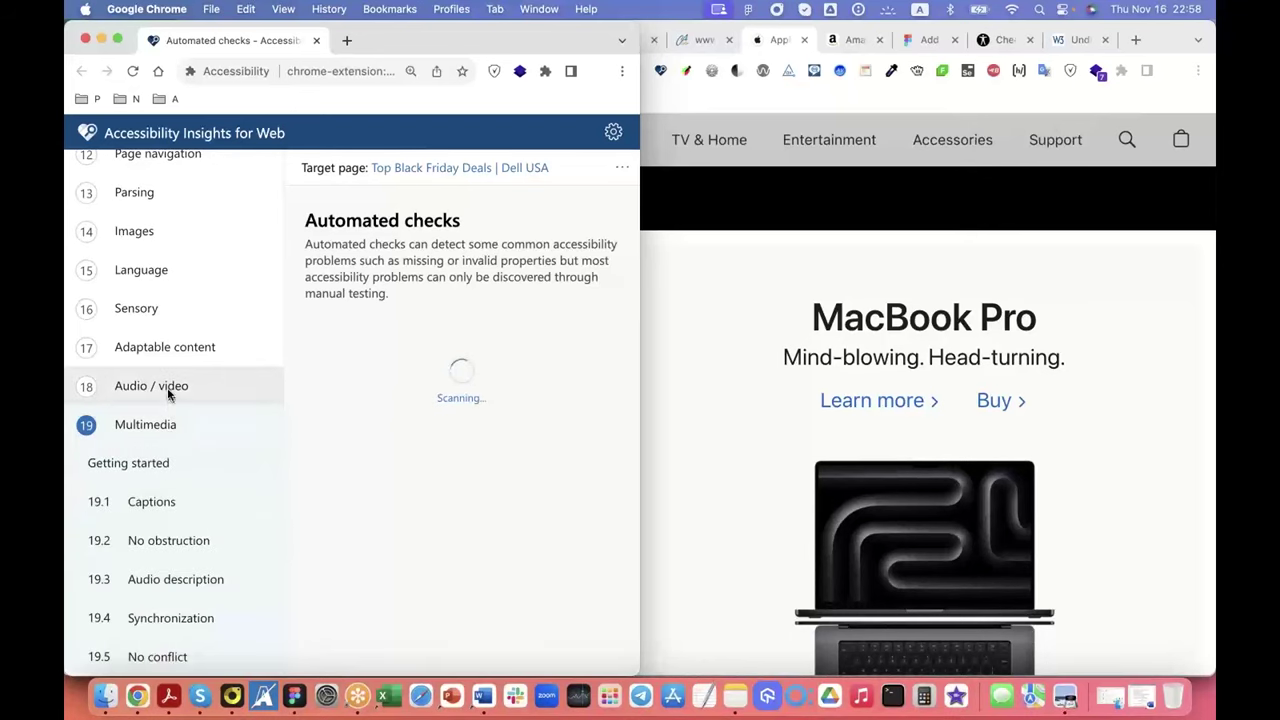
click(166, 388)
click(166, 350)
click(156, 314)
click(181, 231)
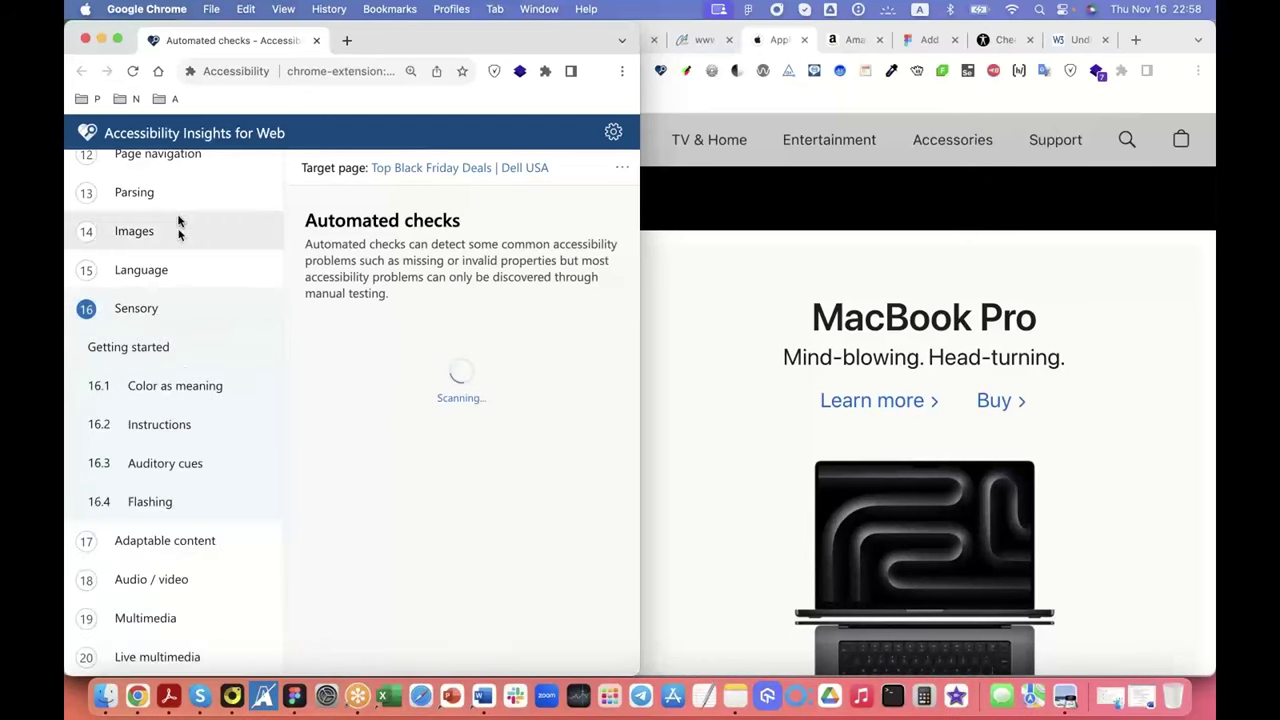
click(185, 192)
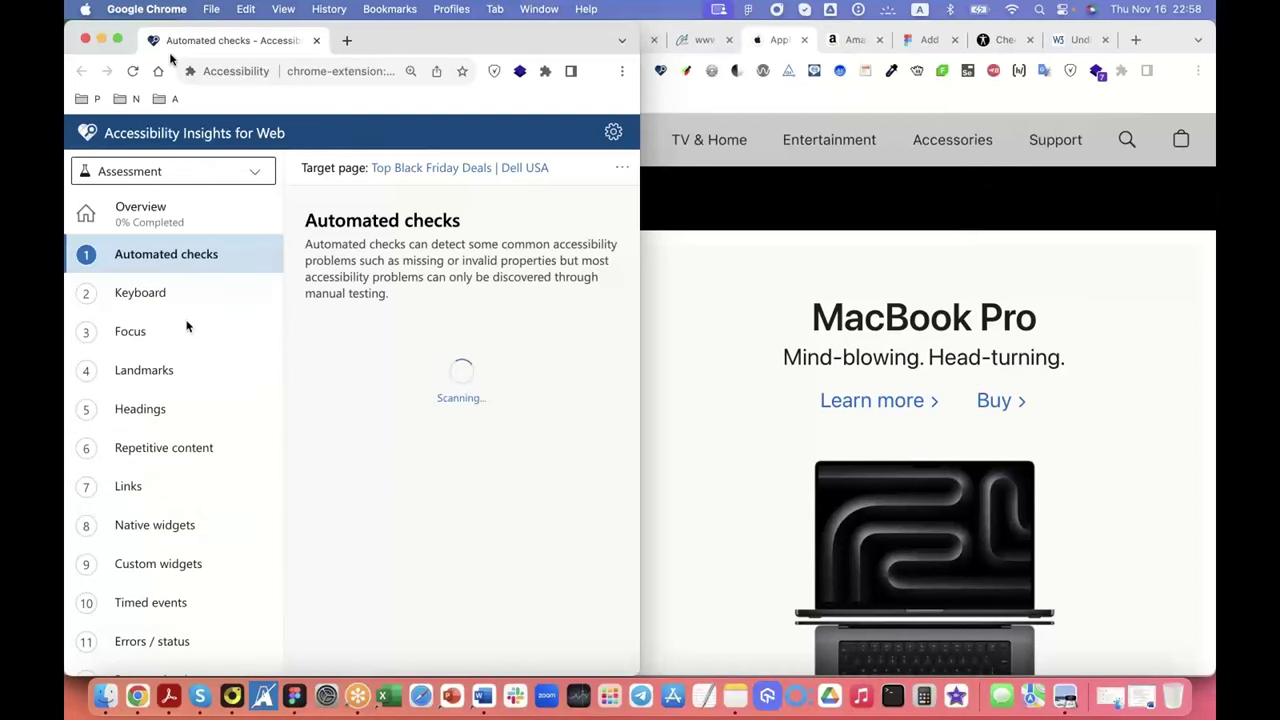
click(85, 39)
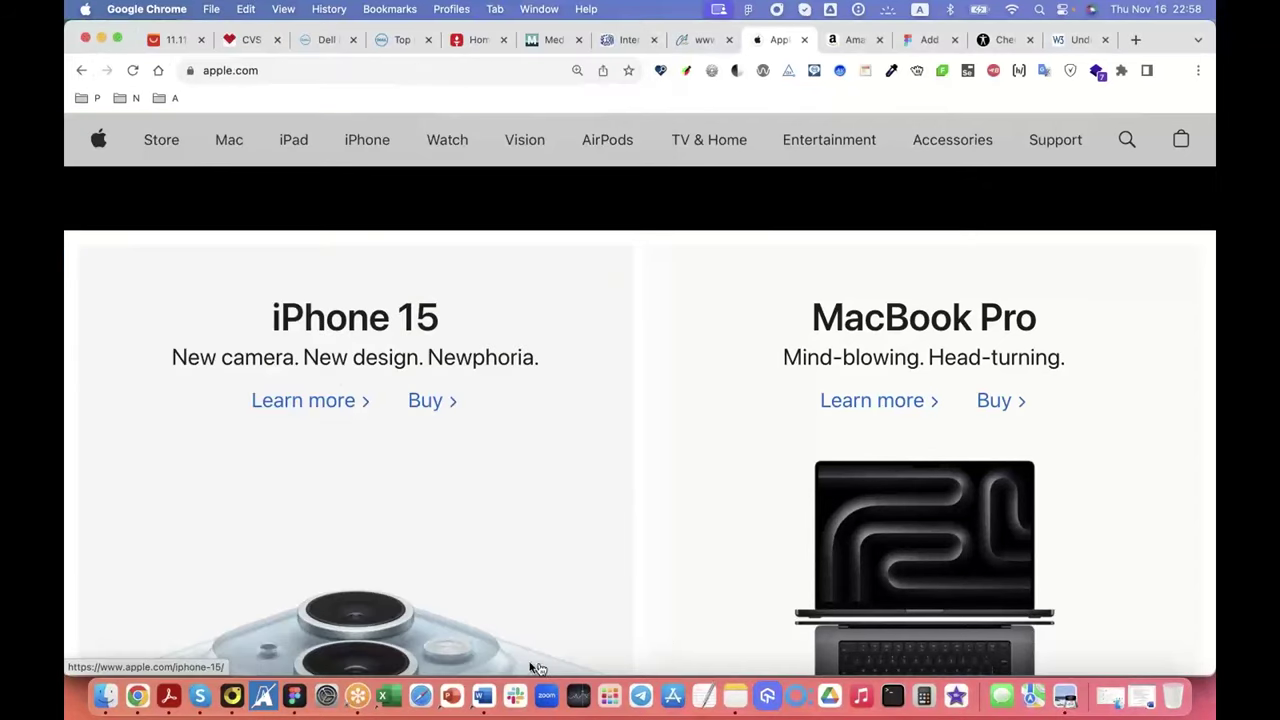
Step: Switch to the accessibility presentation in Acrobat Reader and review its opening slides in full screen, ending on the first slide in the normal view
click(170, 697)
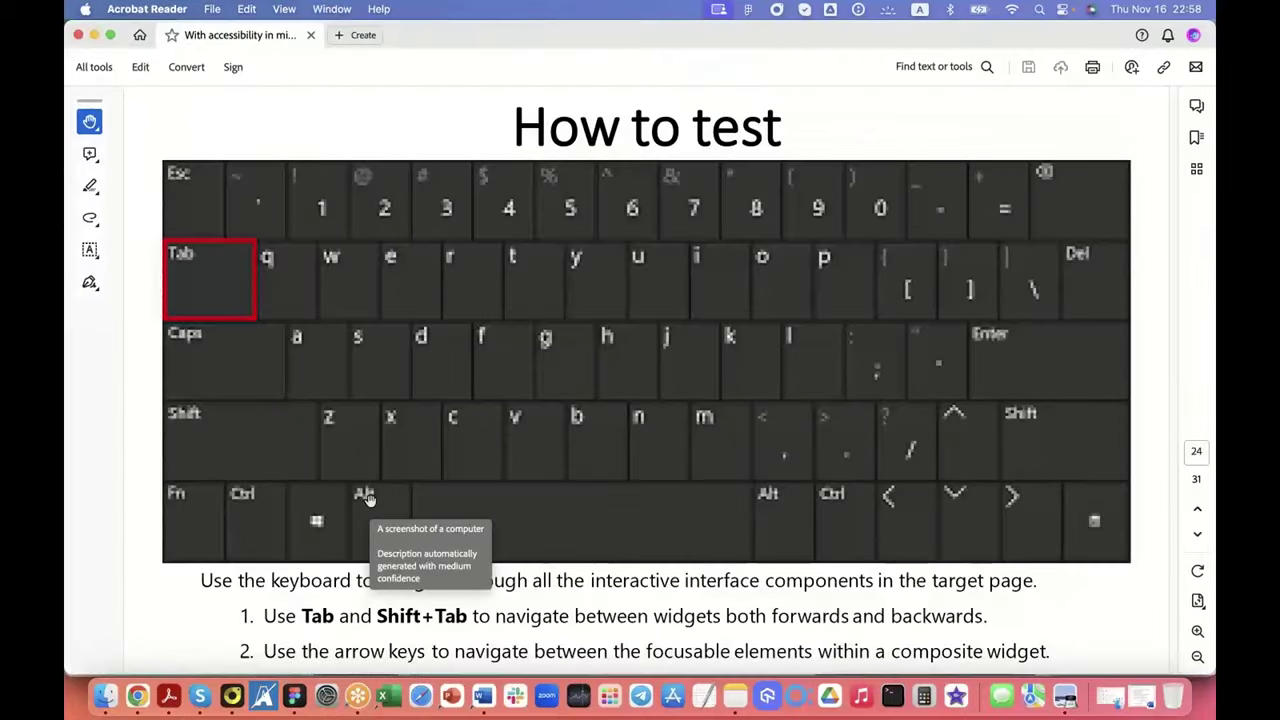
key(super+l)
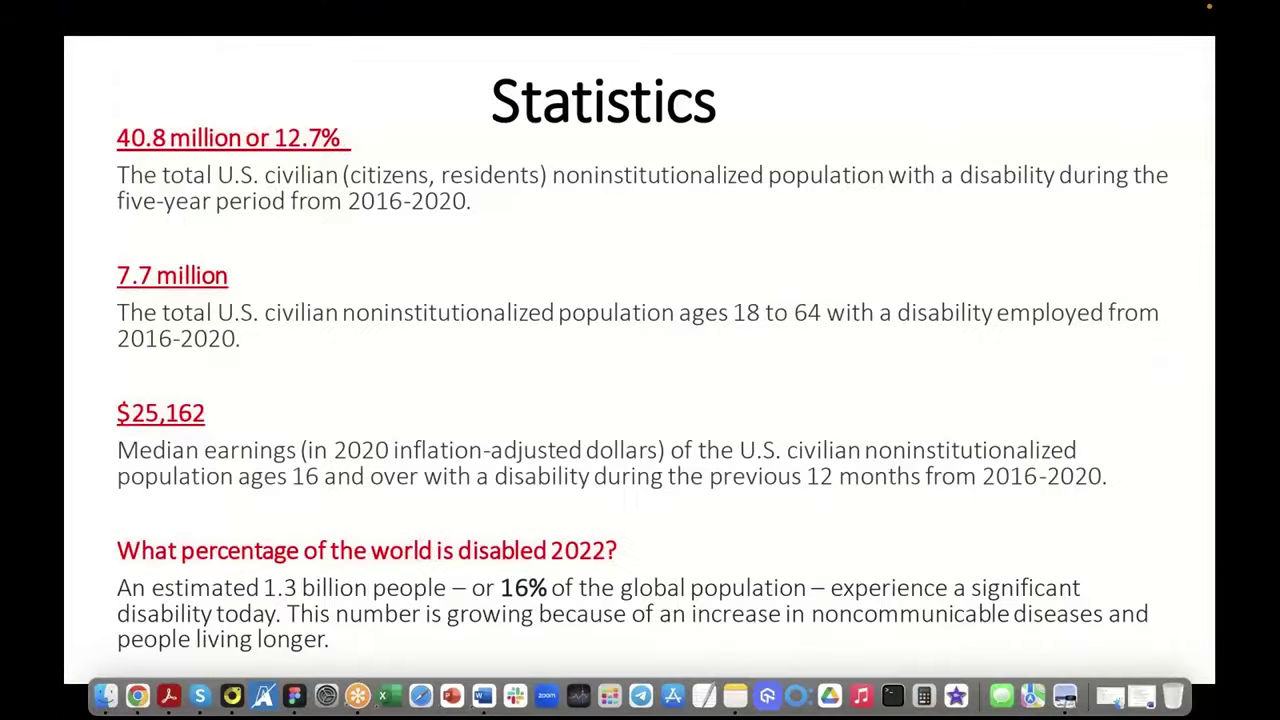
key(Right)
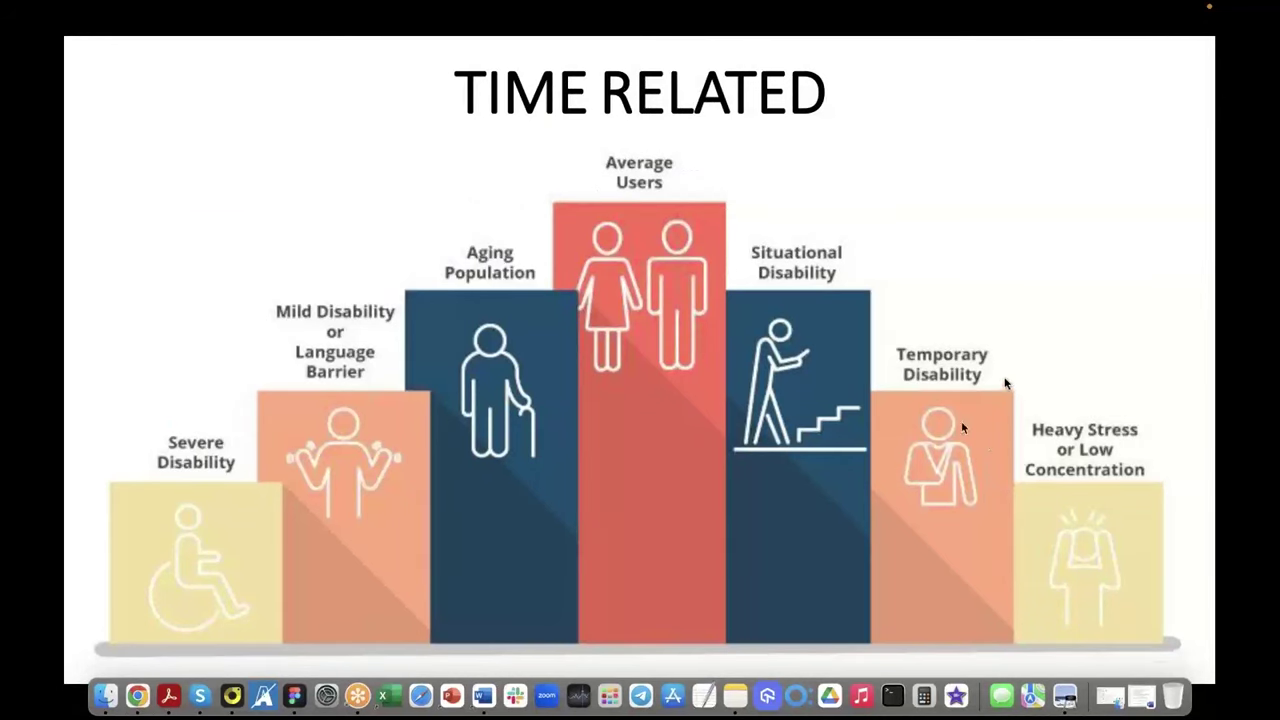
key(Right)
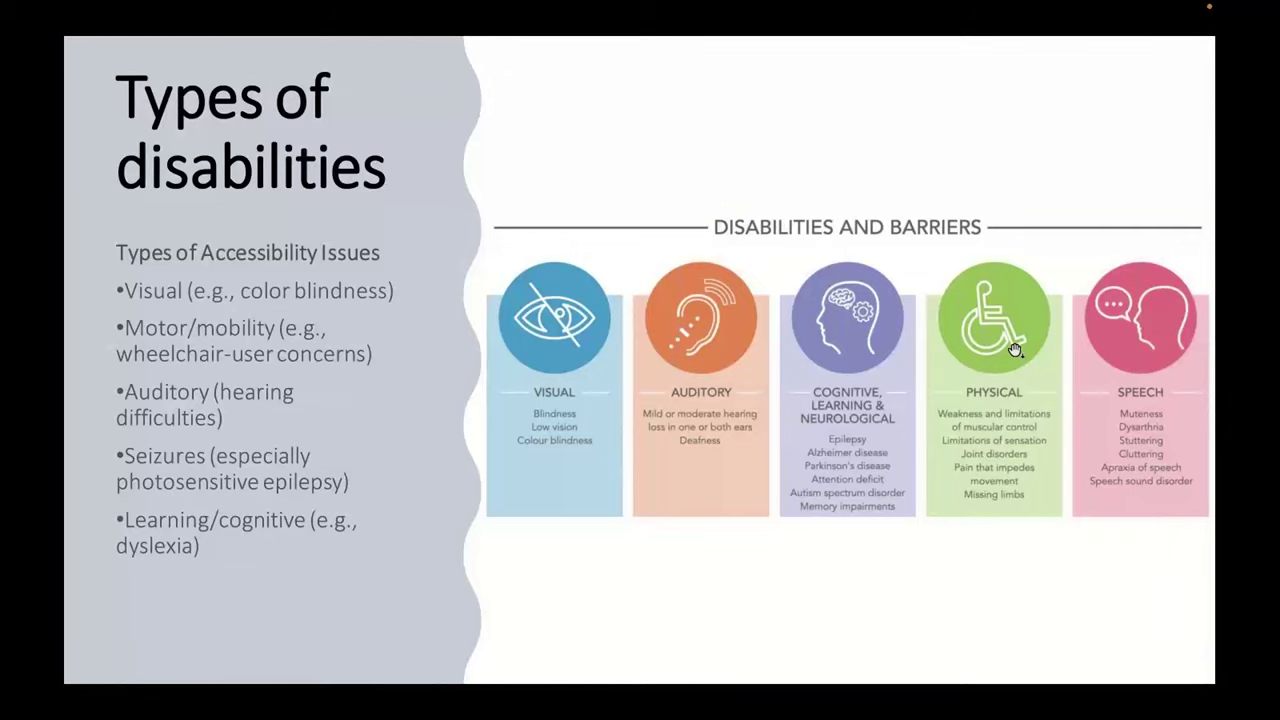
key(Left)
key(Right)
key(Right)
key(Right)
key(Right)
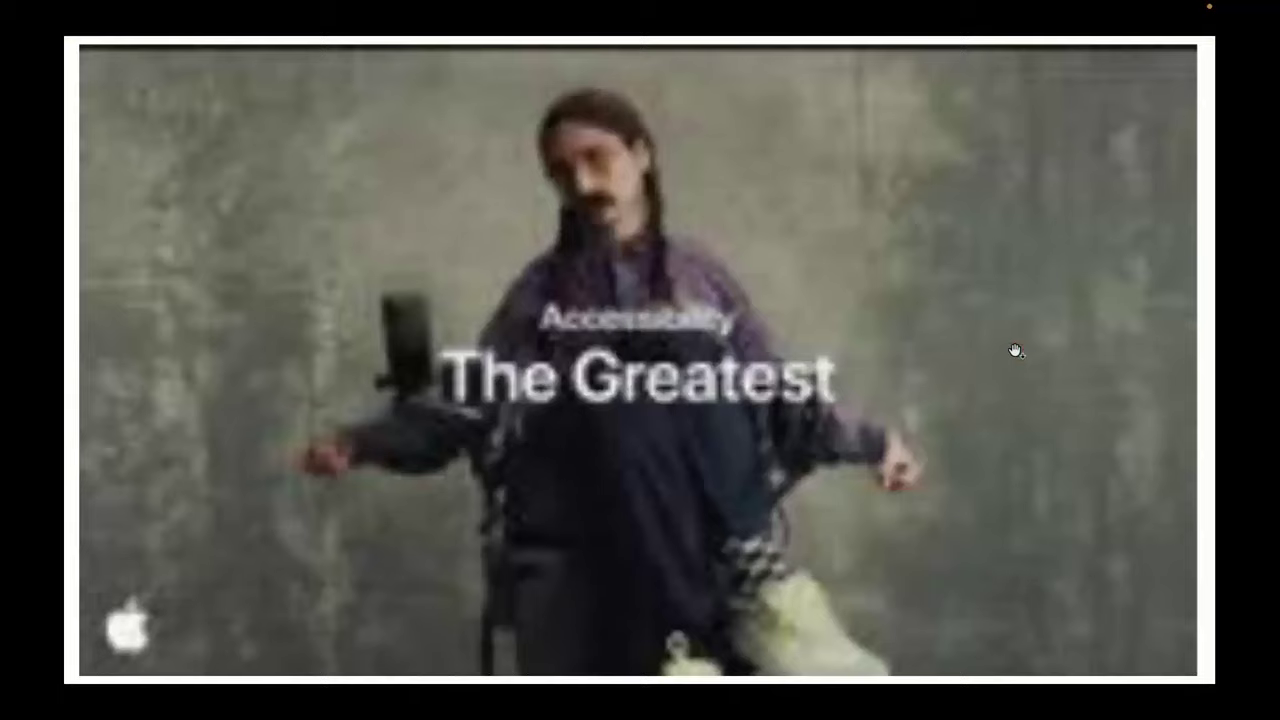
key(Home)
key(Right)
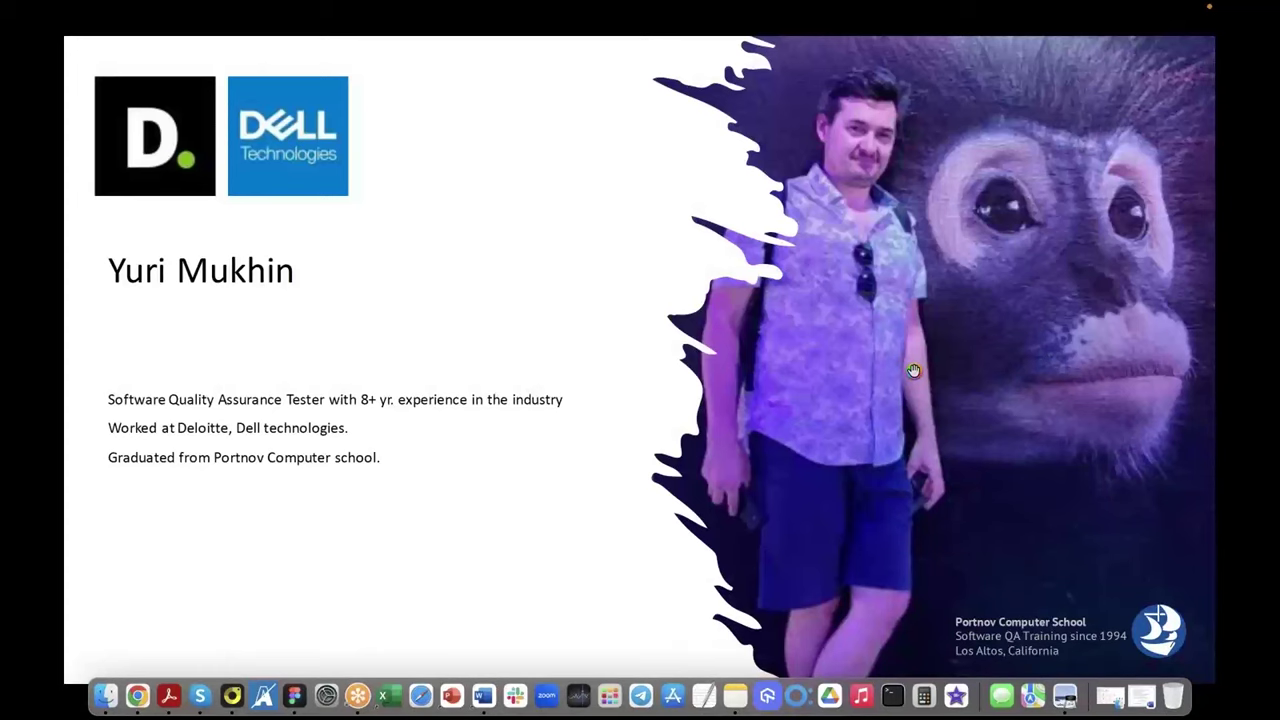
key(Escape)
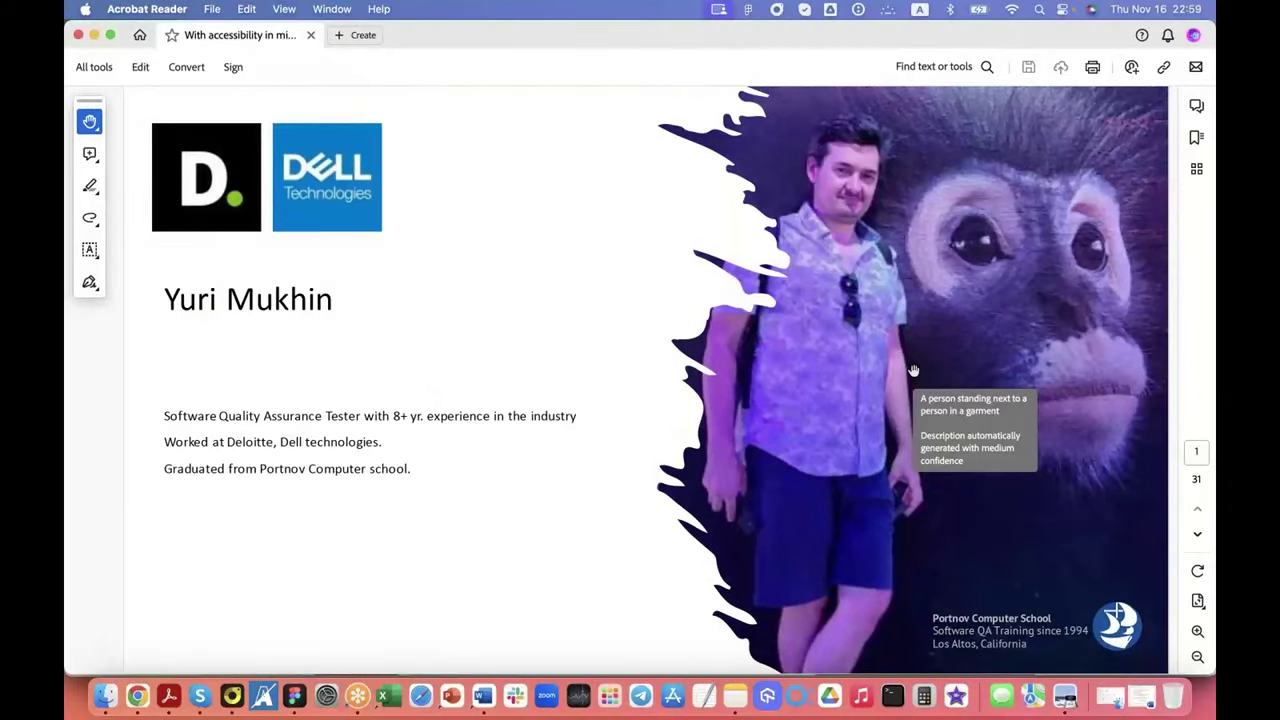
Step: Go to the Helpful links slide on page 29 of the presentation and open its YouTube link
scroll(913, 371, down, 8)
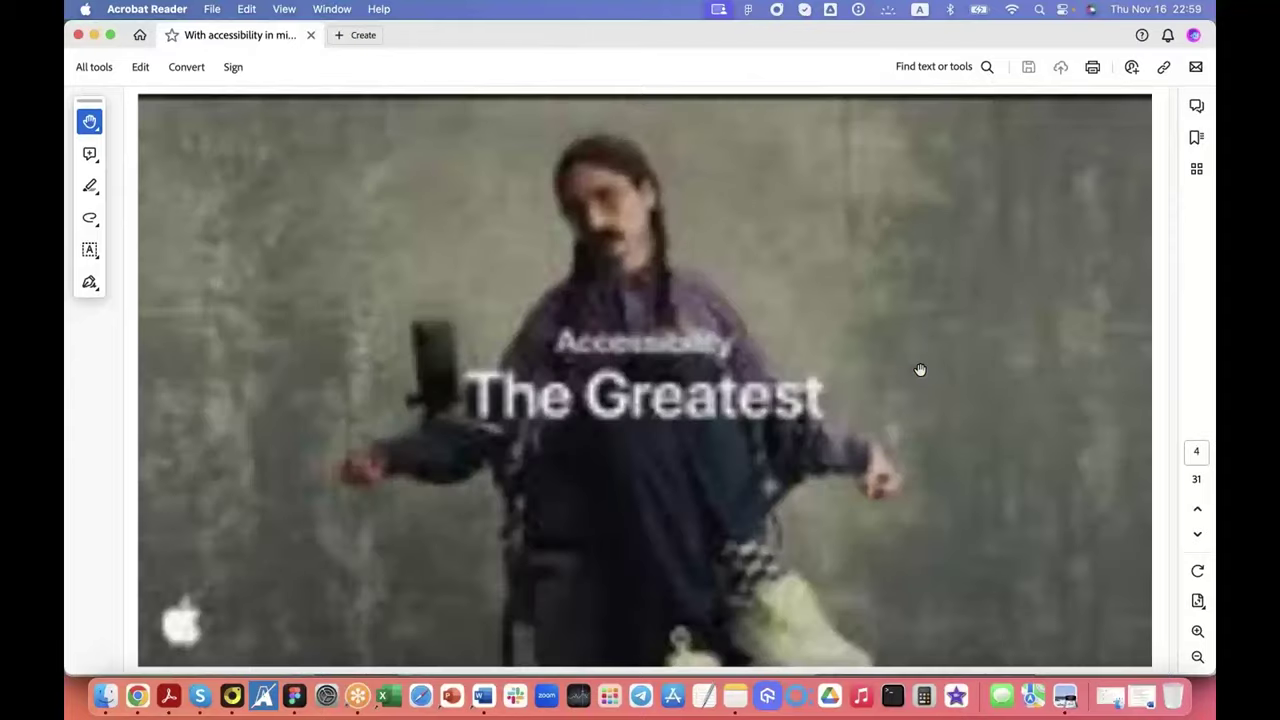
scroll(920, 370, down, 10)
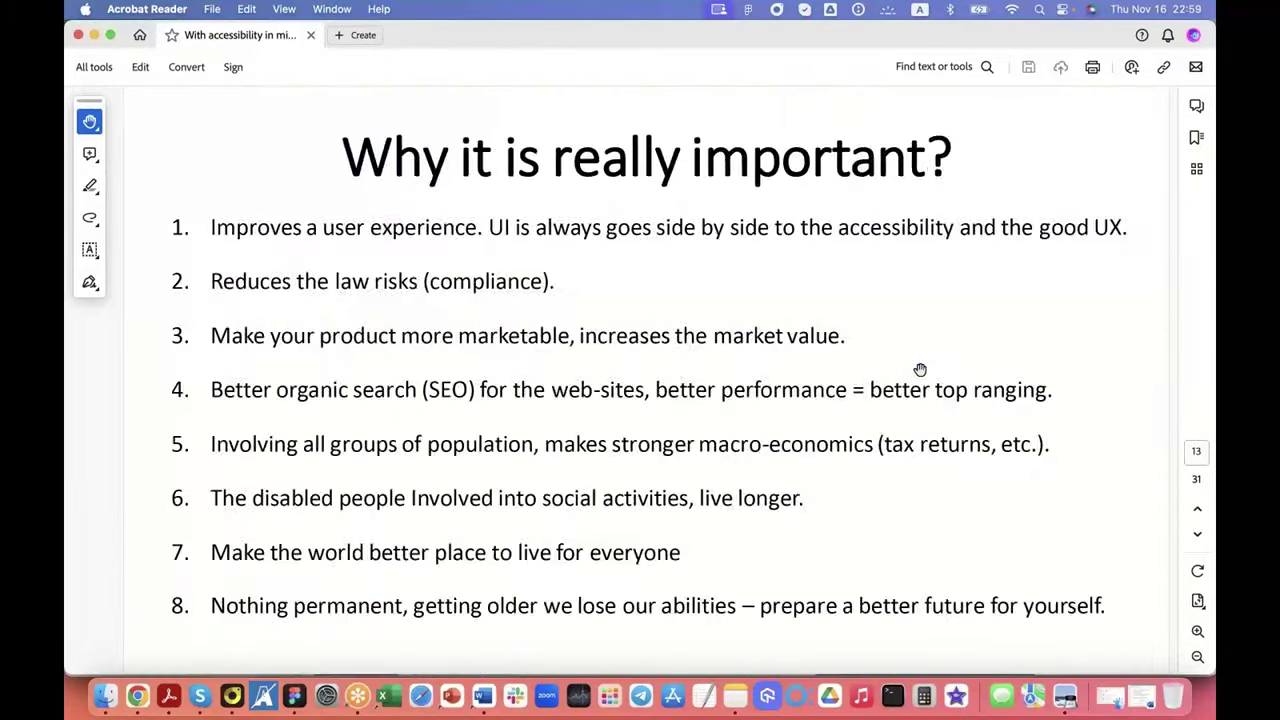
scroll(920, 370, down, 4)
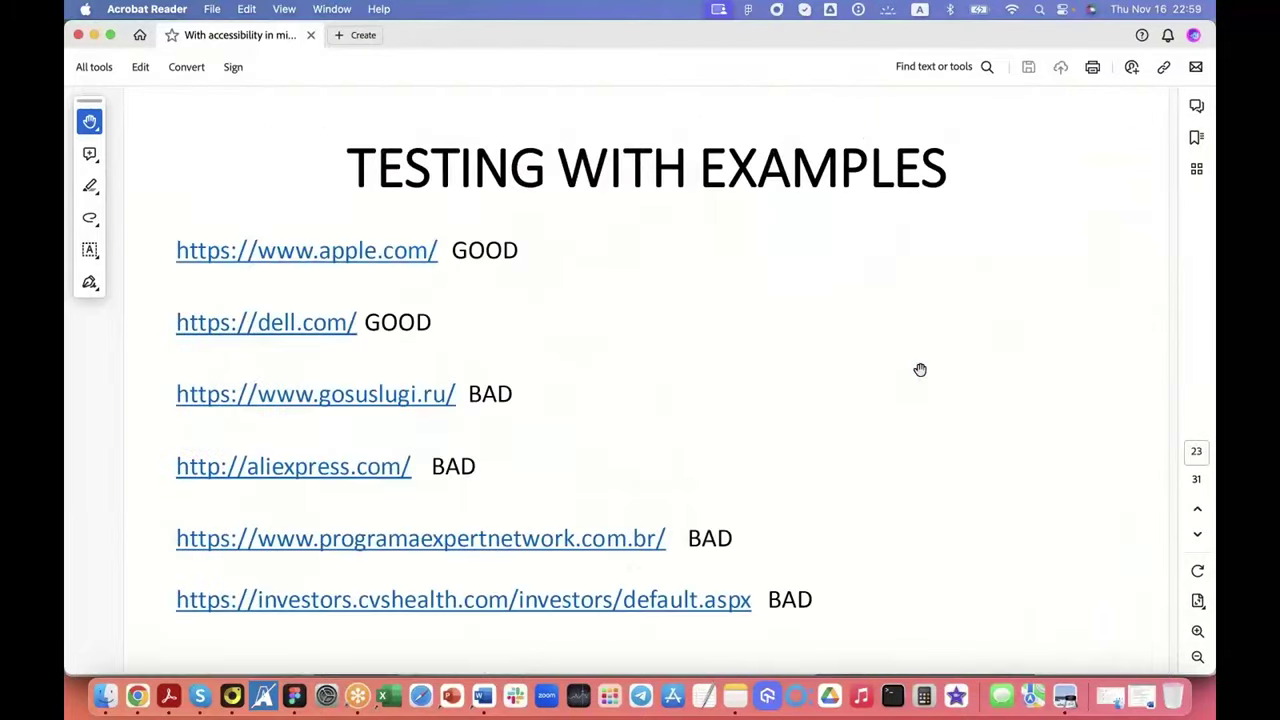
scroll(920, 370, down, 3)
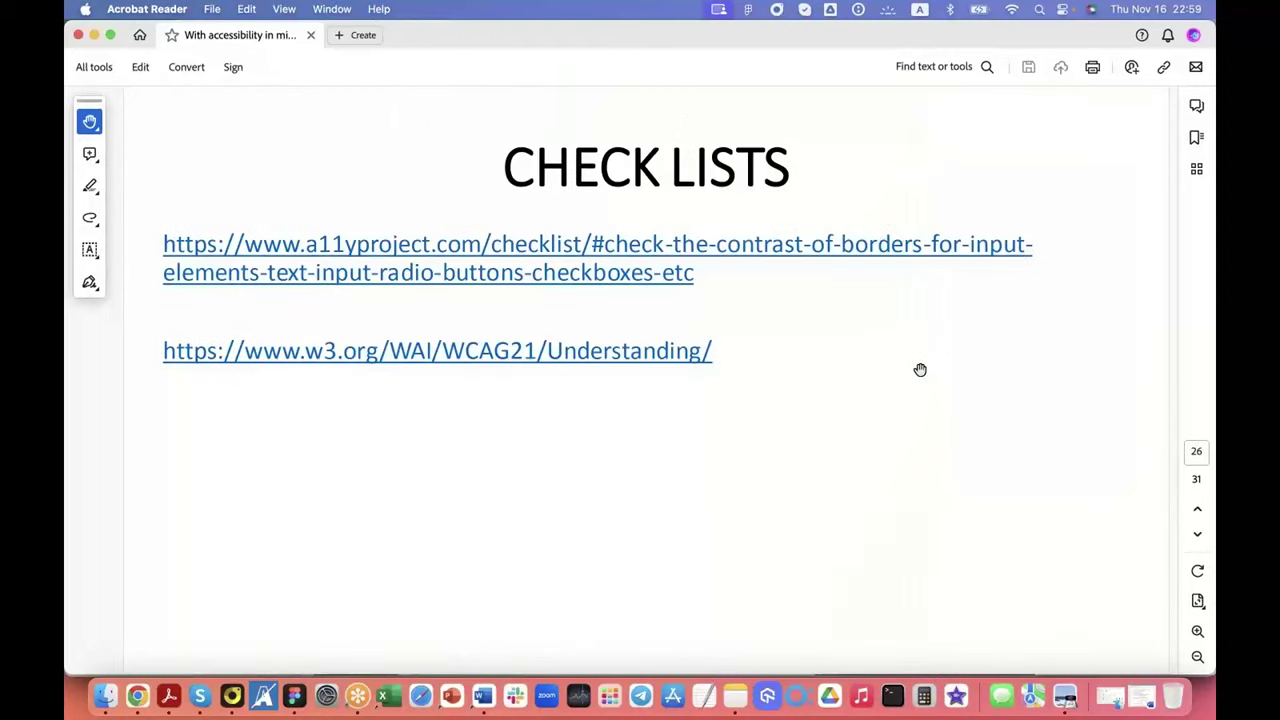
scroll(920, 370, down, 3)
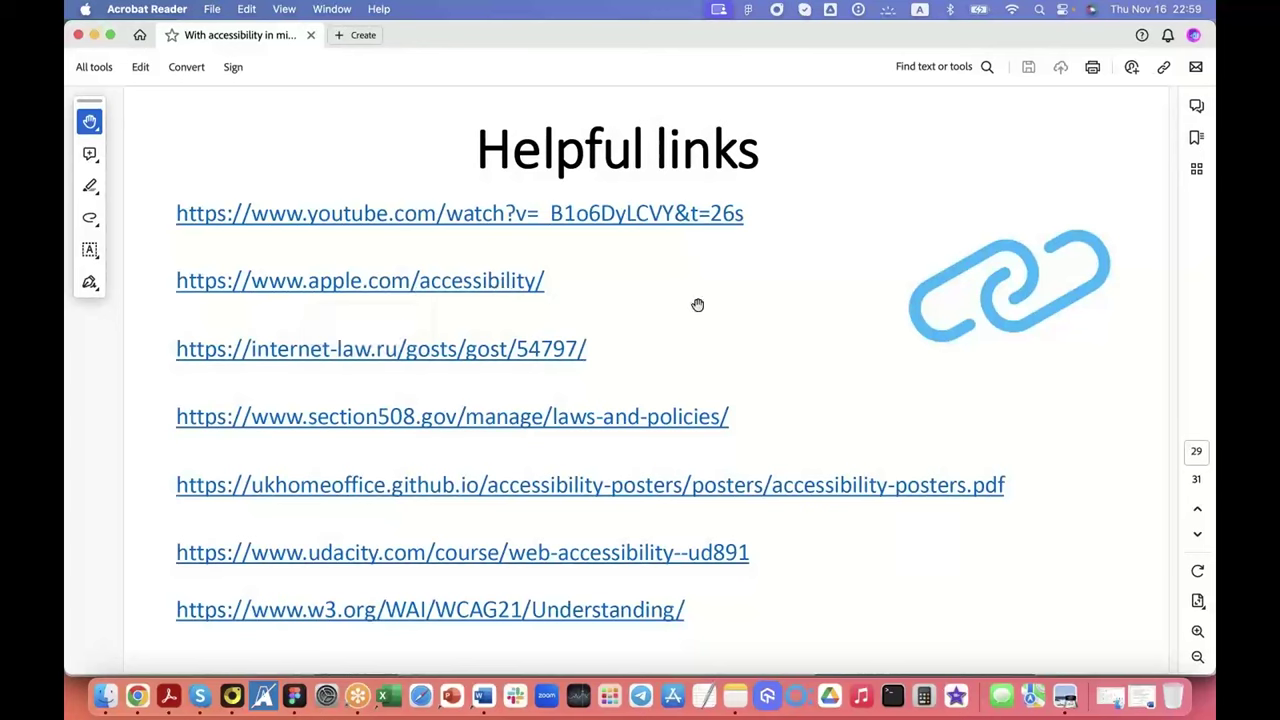
click(459, 222)
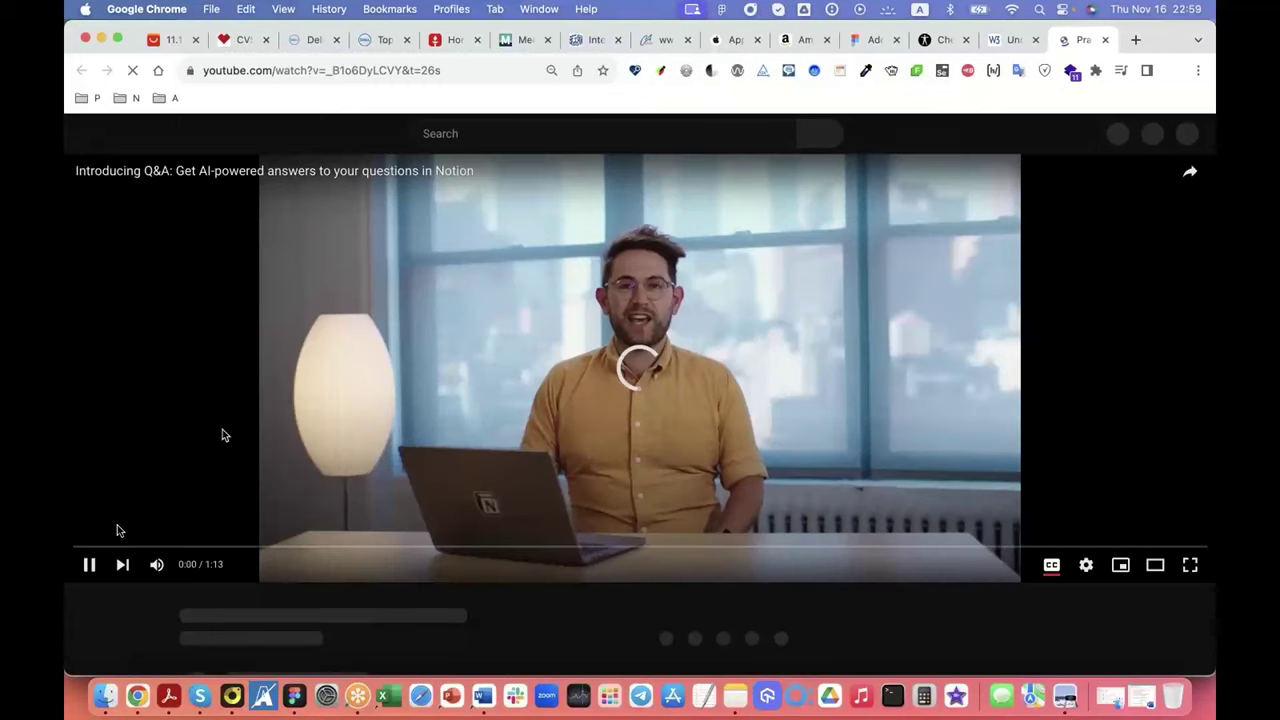
Step: Mute and skip the ad before the YouTube video and decline the YouTube Premium offer
click(88, 564)
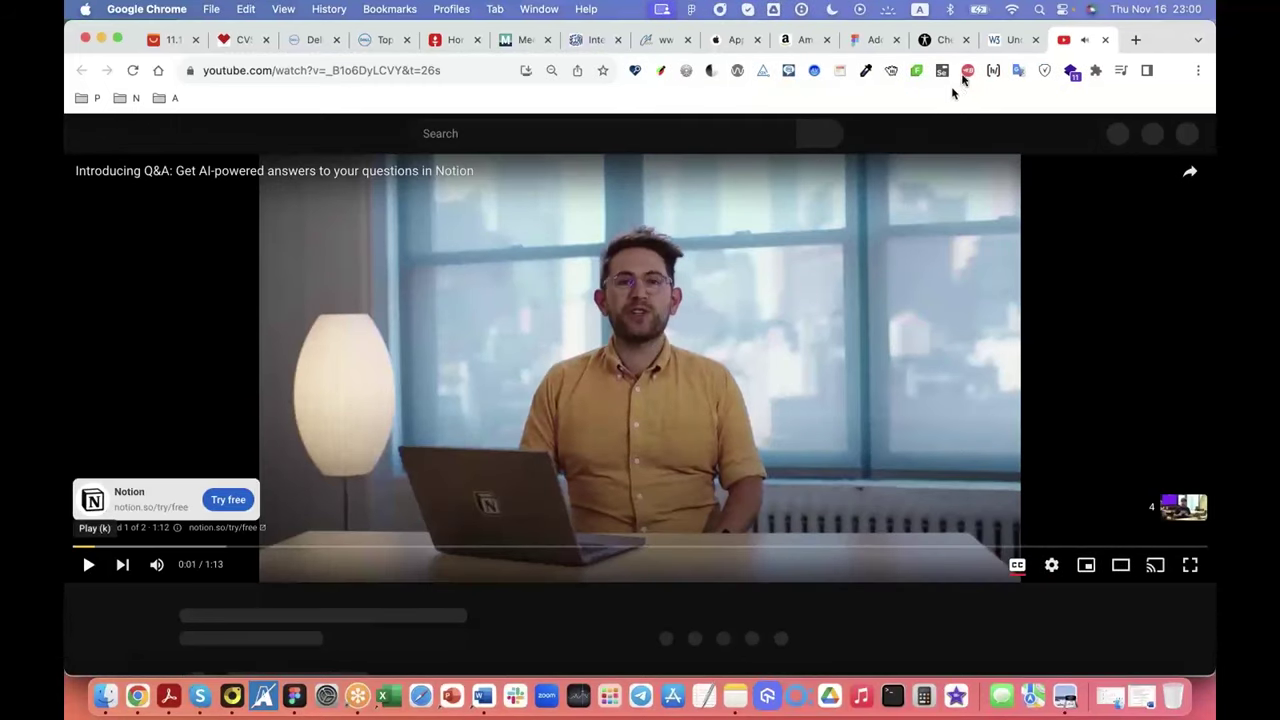
click(157, 360)
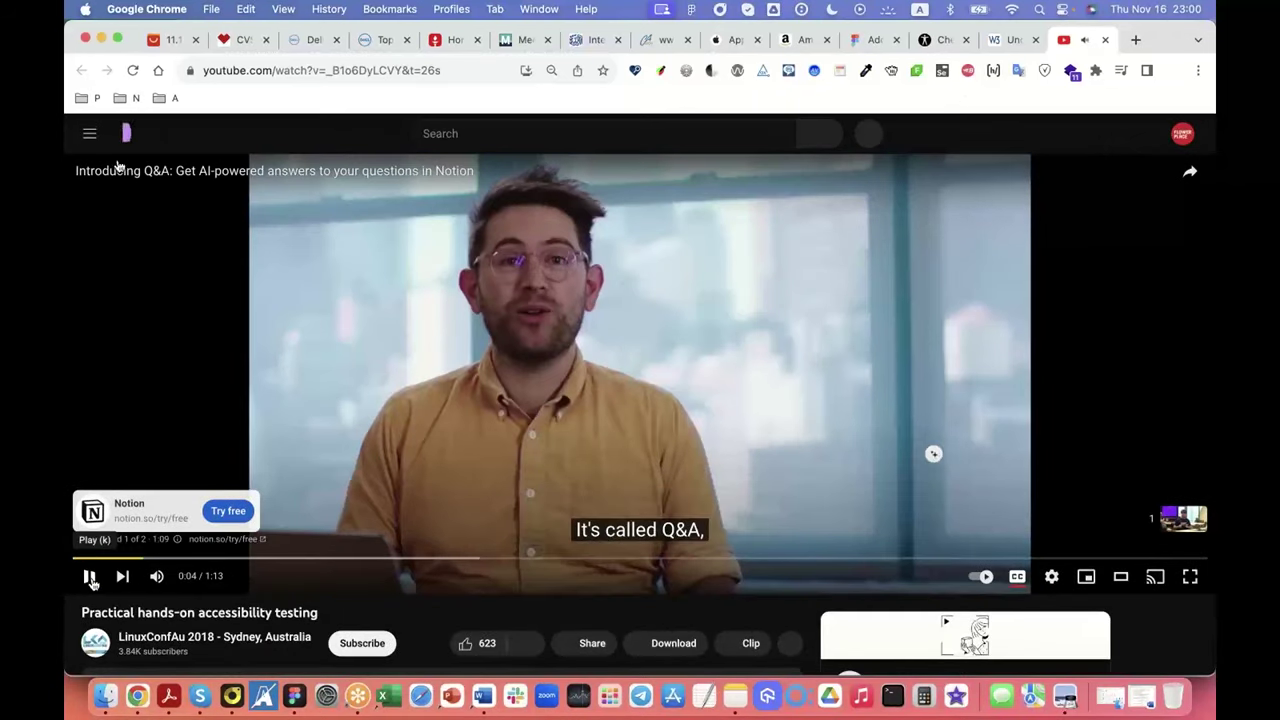
click(88, 576)
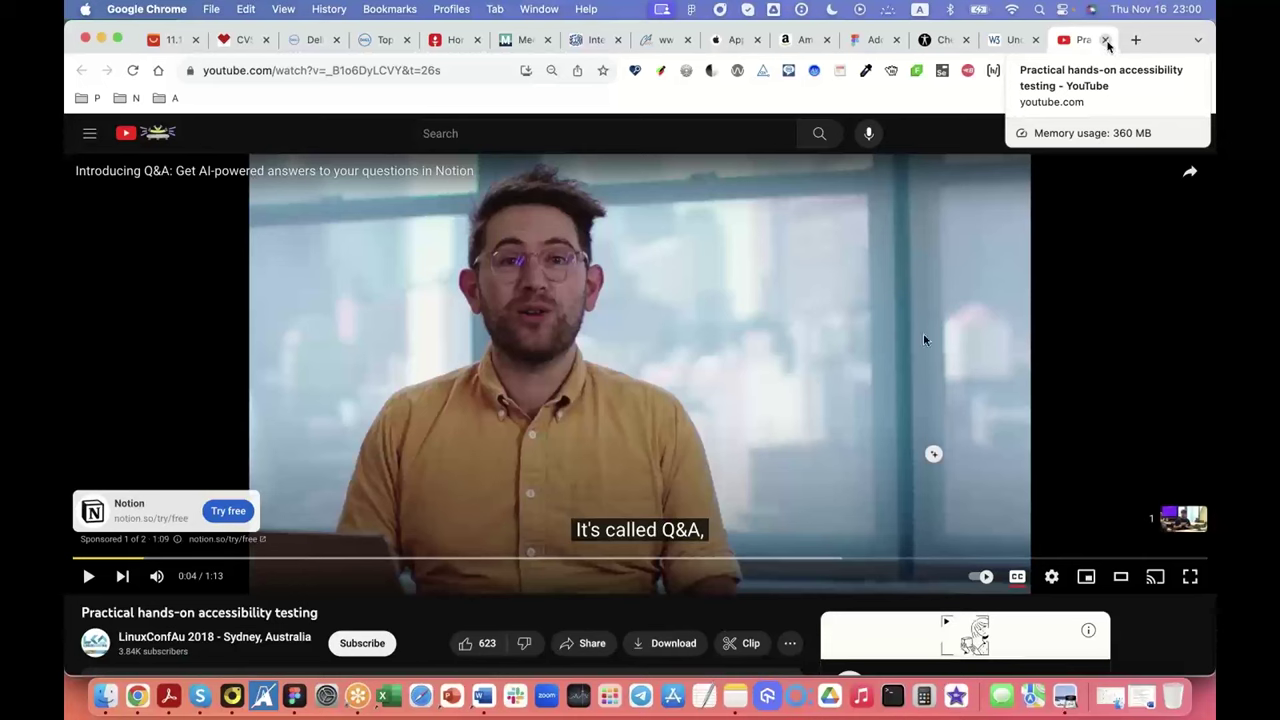
click(88, 576)
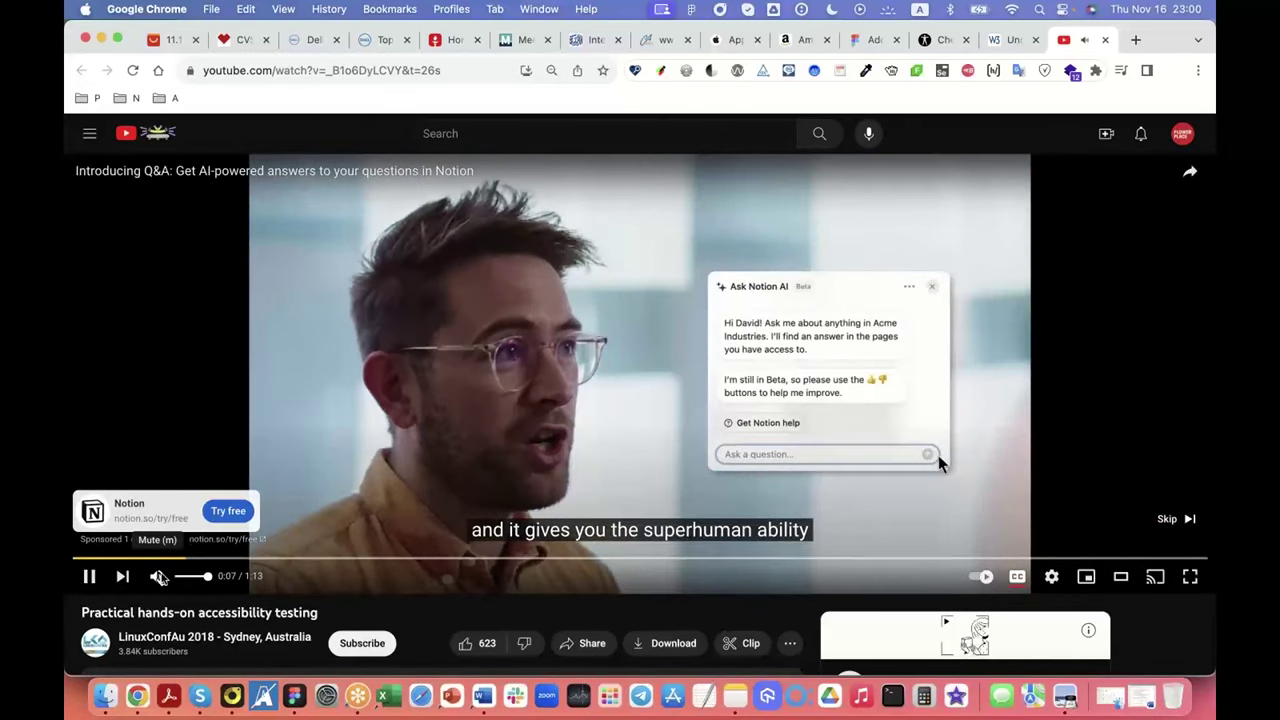
click(158, 577)
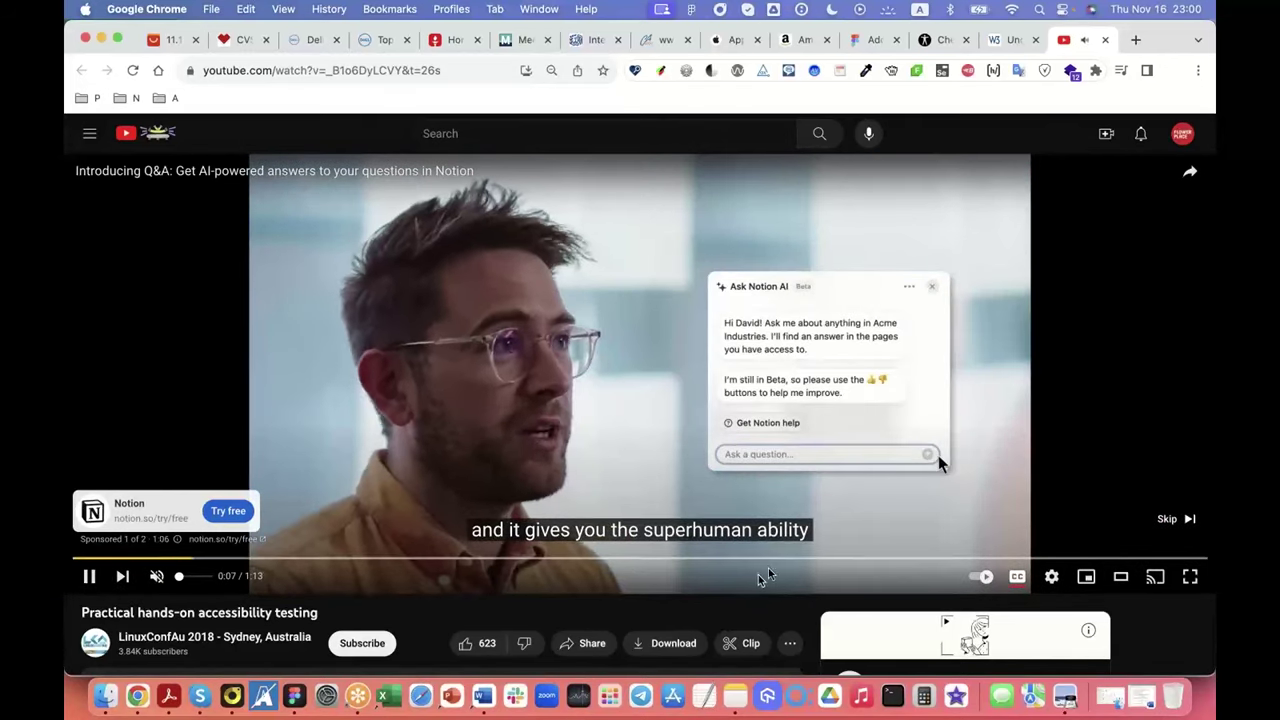
click(1172, 522)
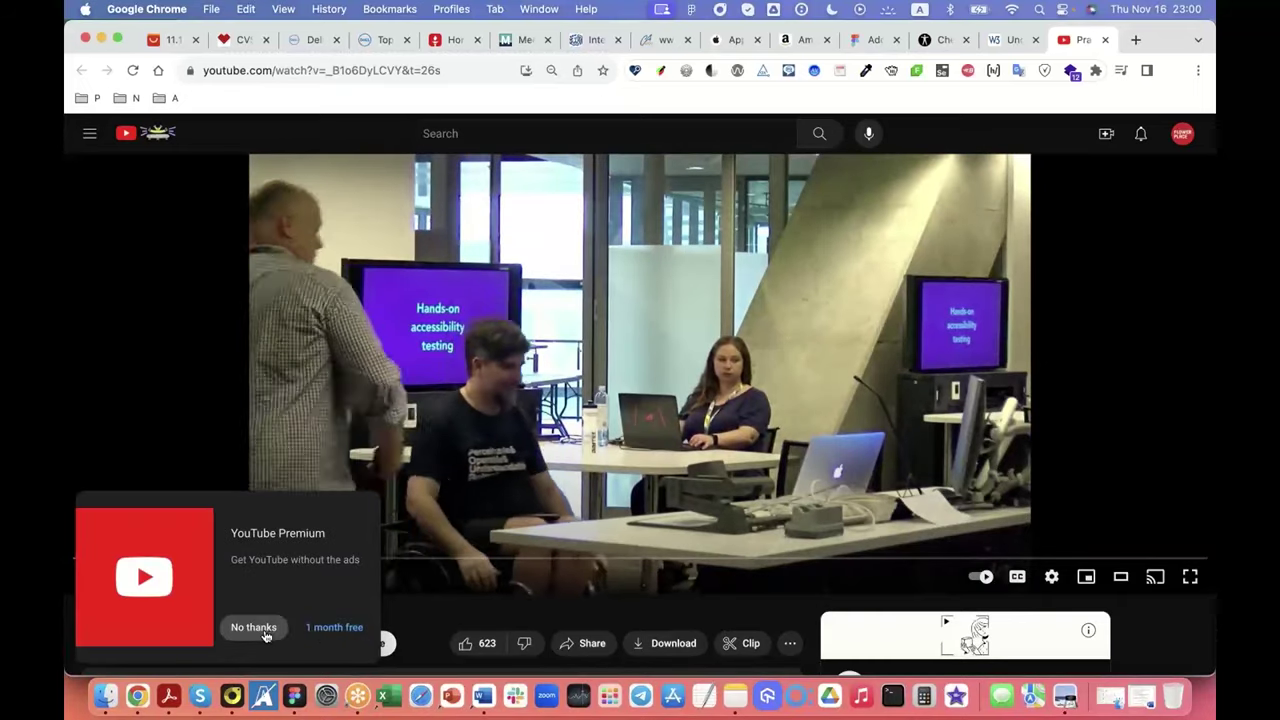
click(268, 630)
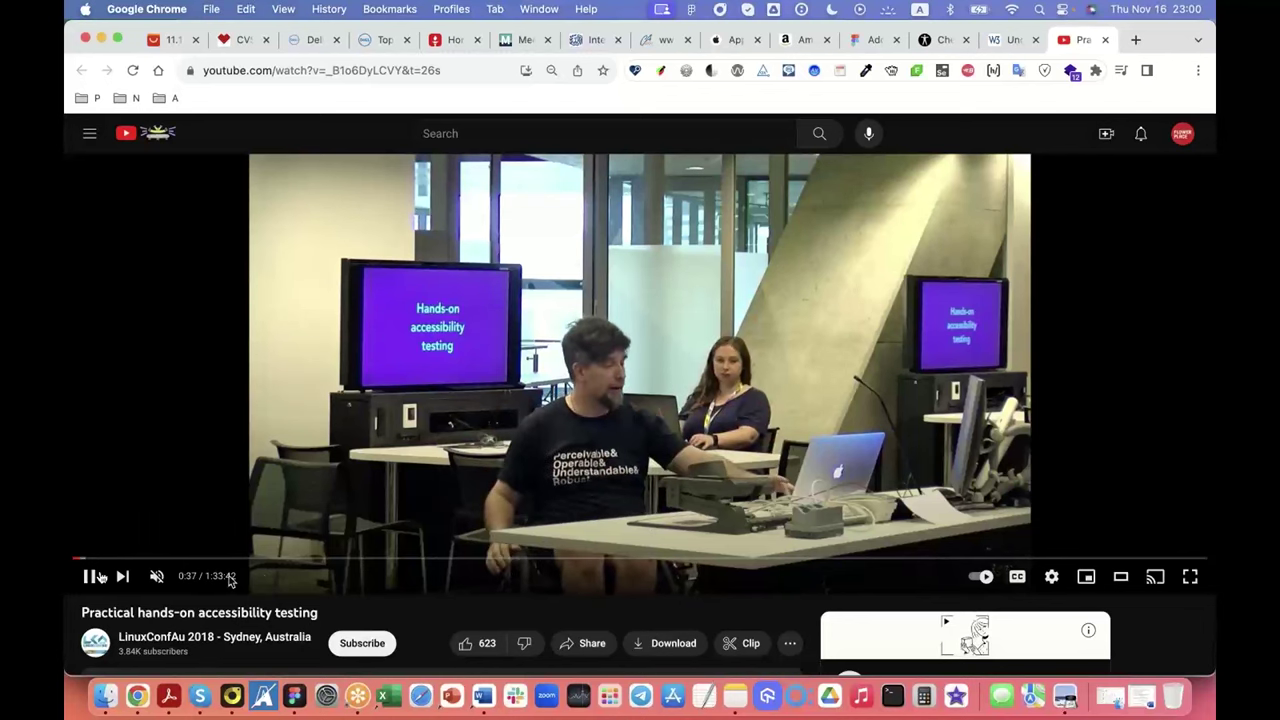
Step: Jump ahead to the linux.conf.au website demonstration in the video, watch it and return to the Helpful links slide in Acrobat Reader
drag(77, 562, 641, 559)
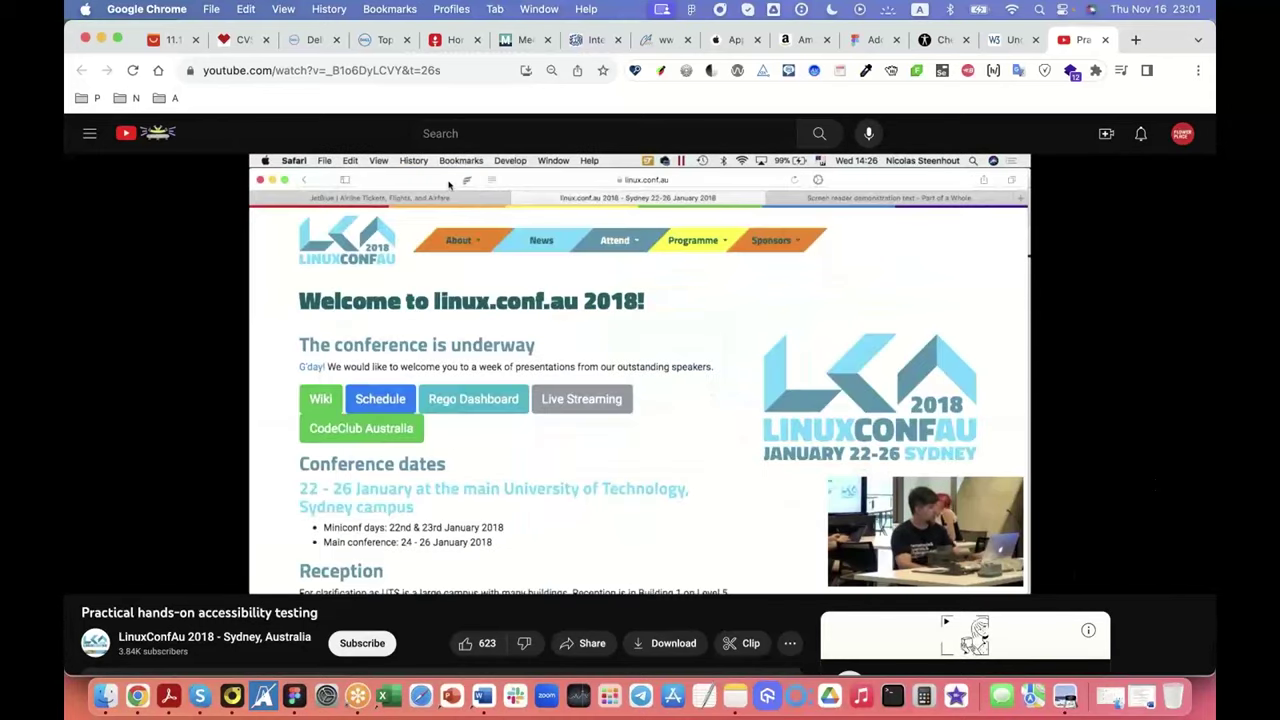
mouse_move(330, 566)
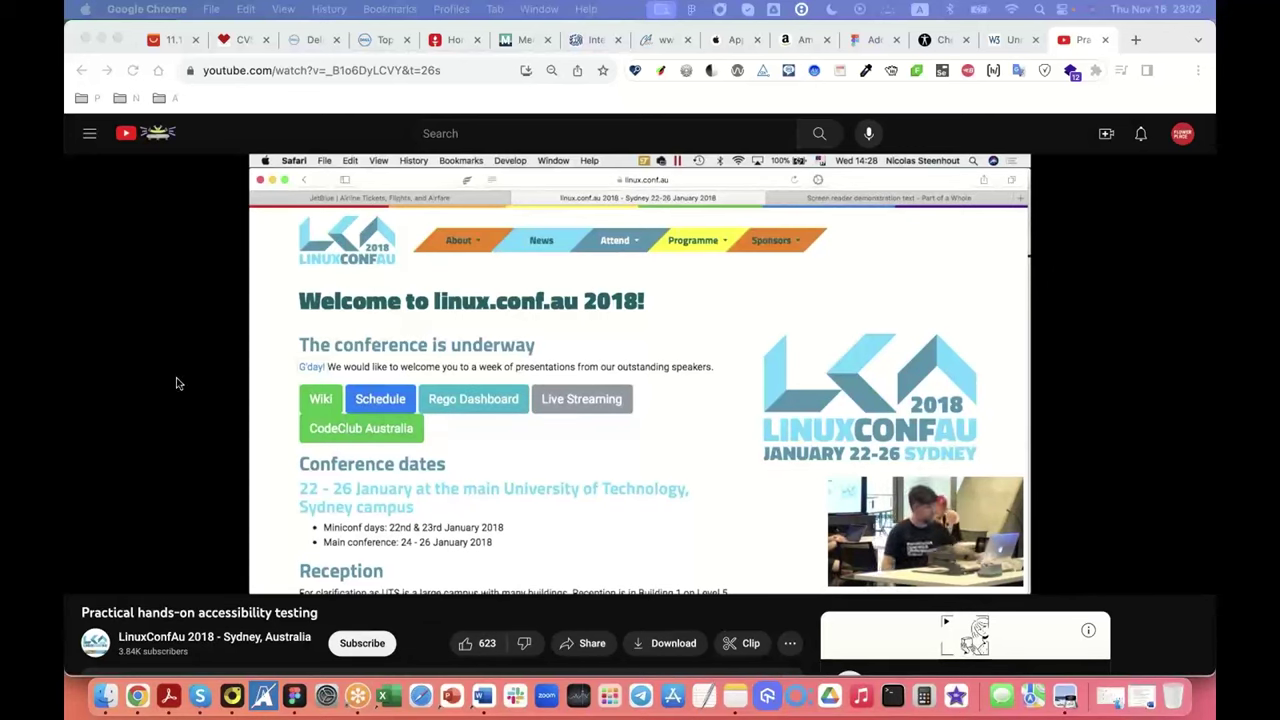
click(170, 697)
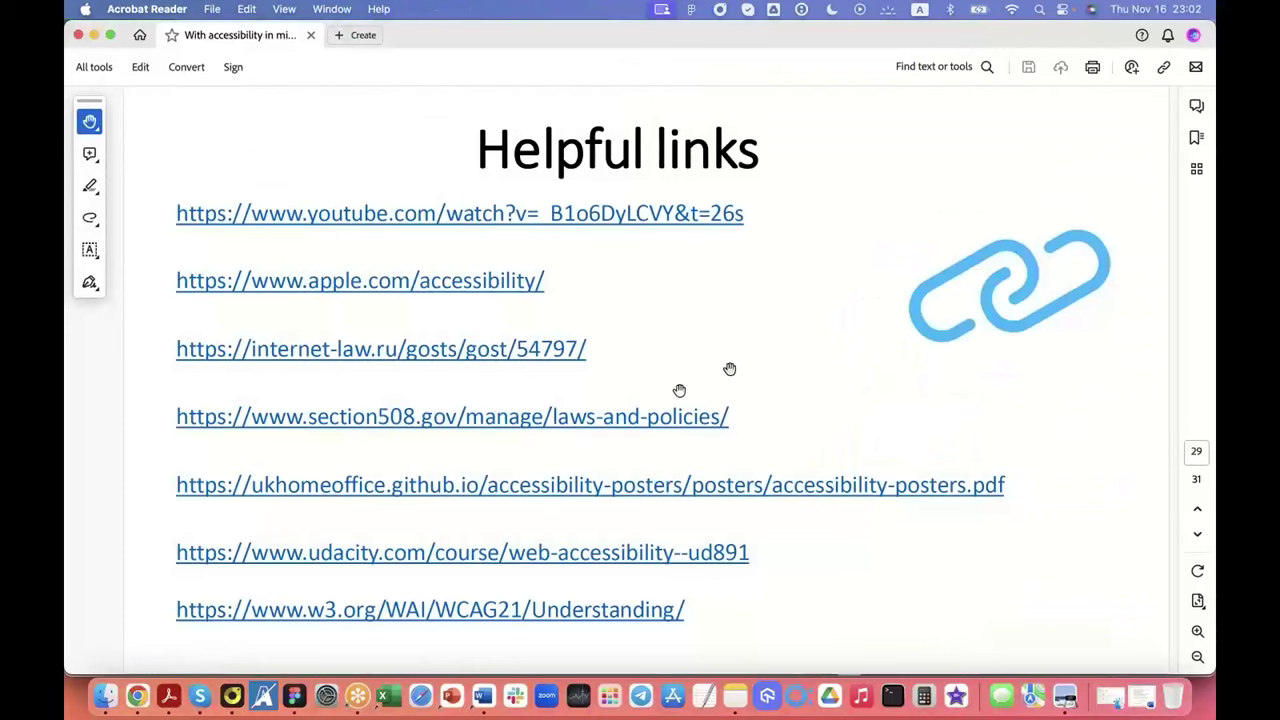